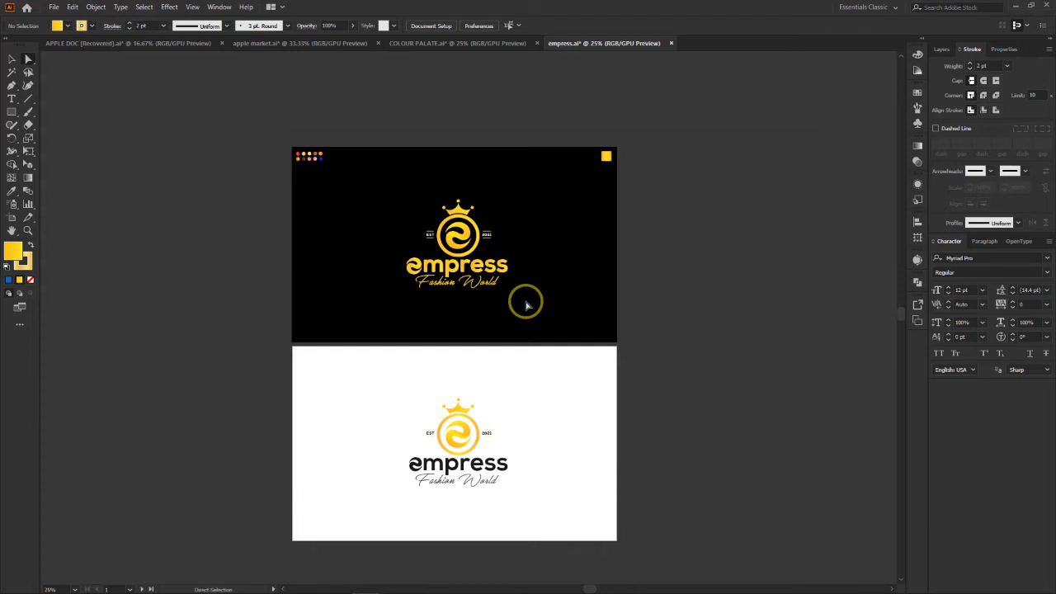
# Step: Create a new 3613 x 2349 px landscape document with two artboards
pyautogui.hotkey('ctrl', 'n')
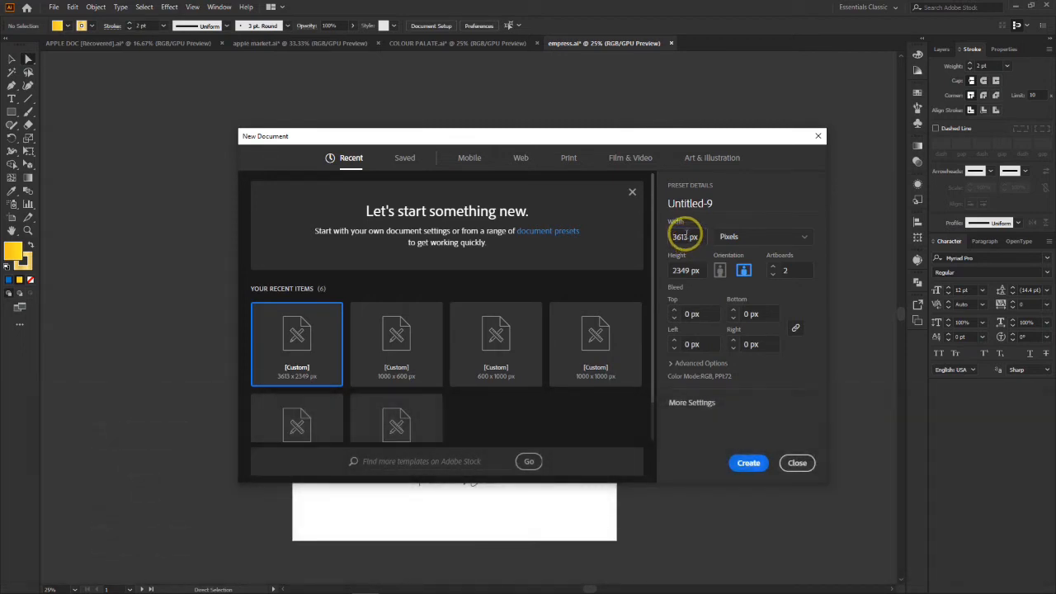
pyautogui.click(682, 236)
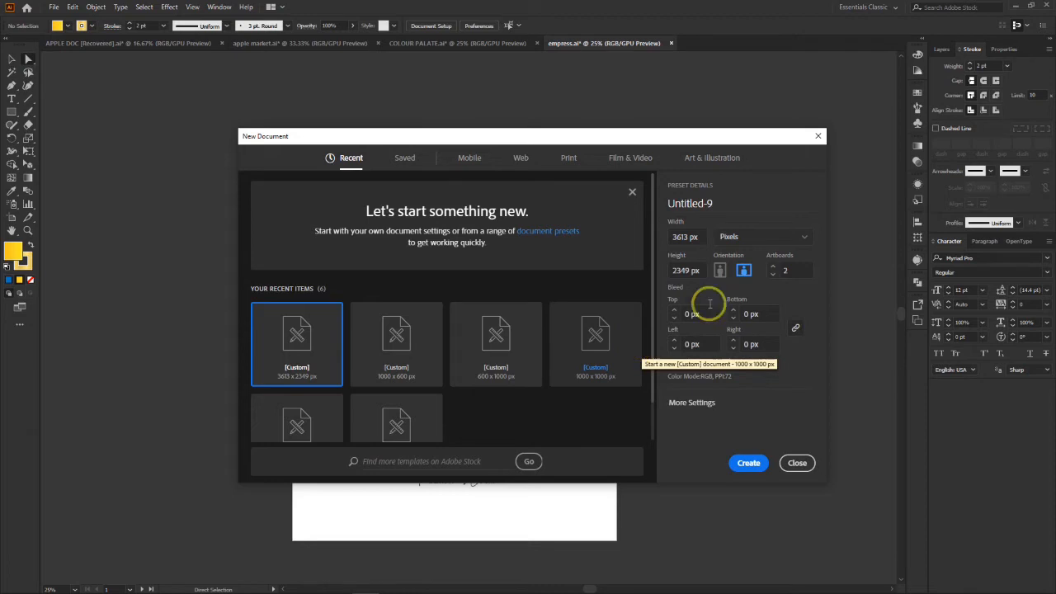
pyautogui.doubleClick(786, 271)
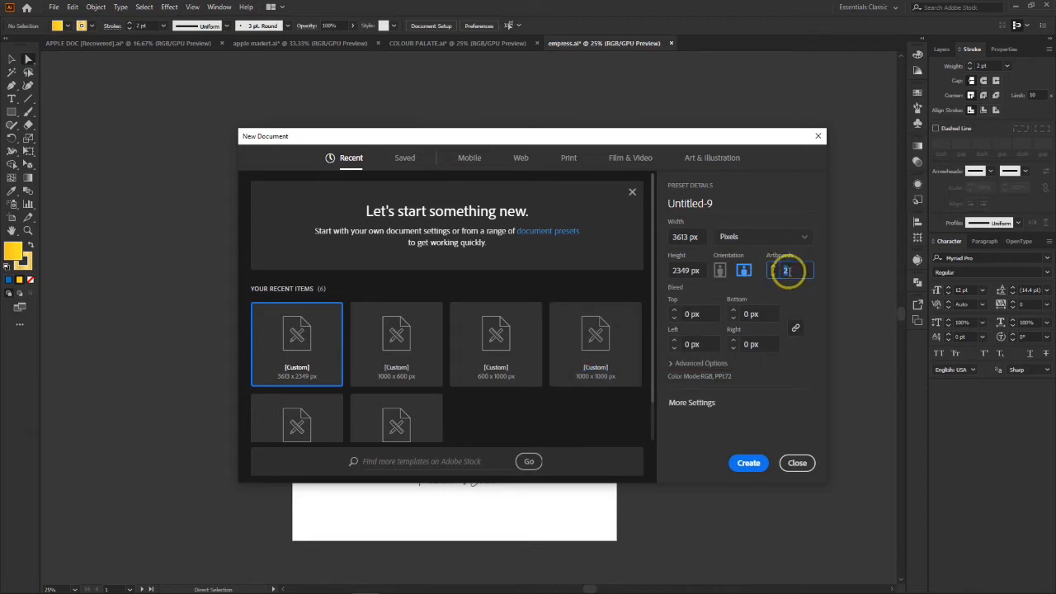
pyautogui.click(748, 462)
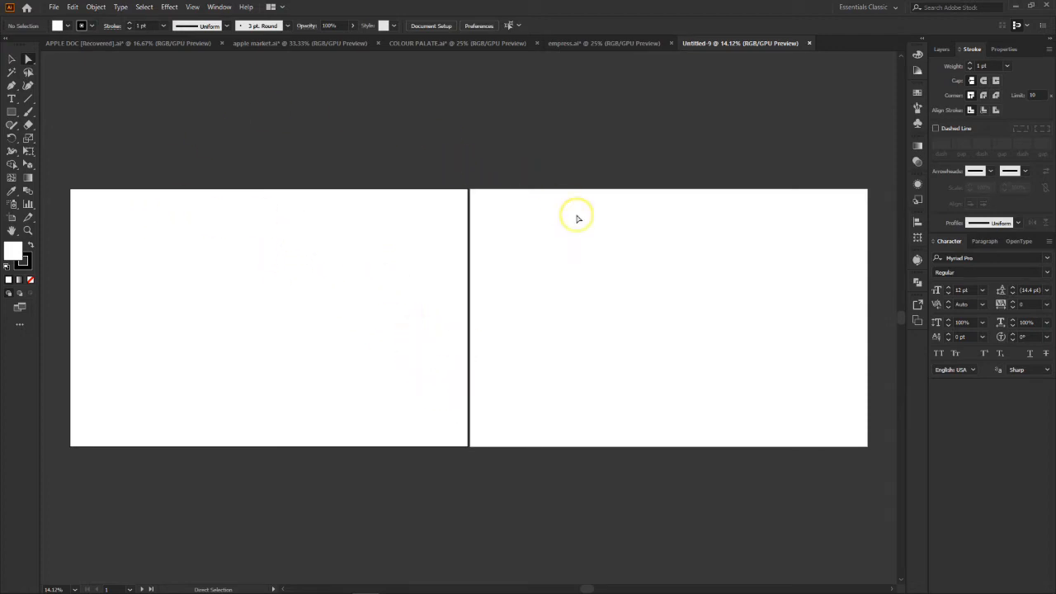
# Step: Display the list of the new document's artboards
pyautogui.click(918, 307)
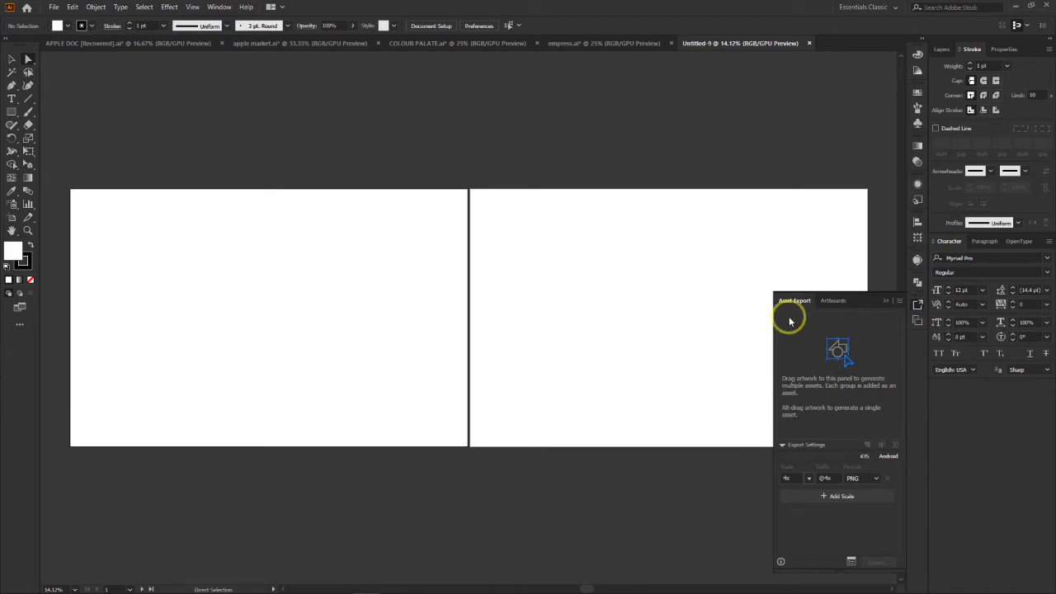
pyautogui.click(831, 302)
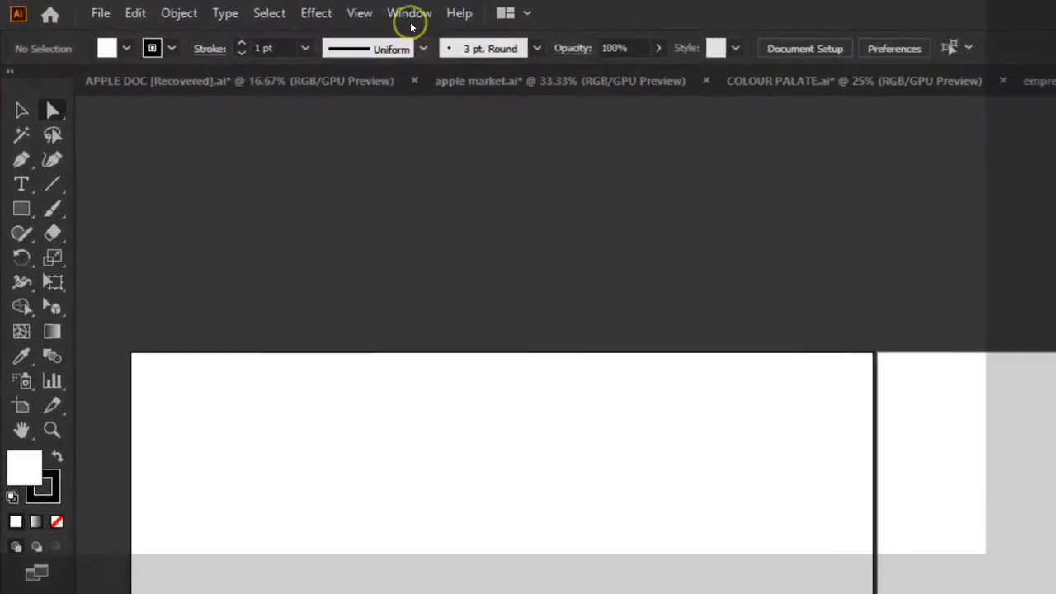
pyautogui.click(219, 7)
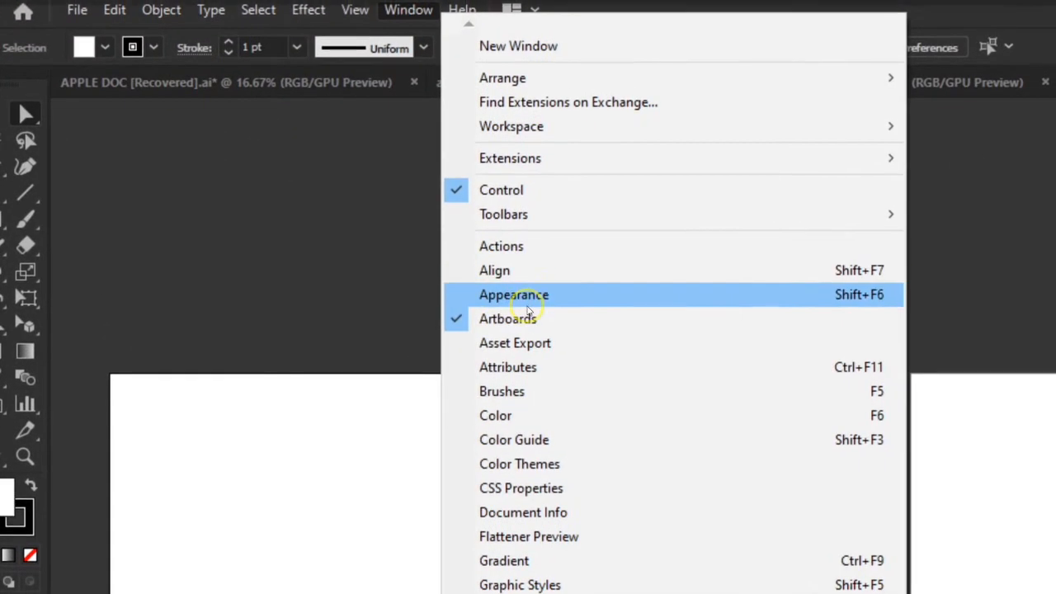
pyautogui.click(541, 314)
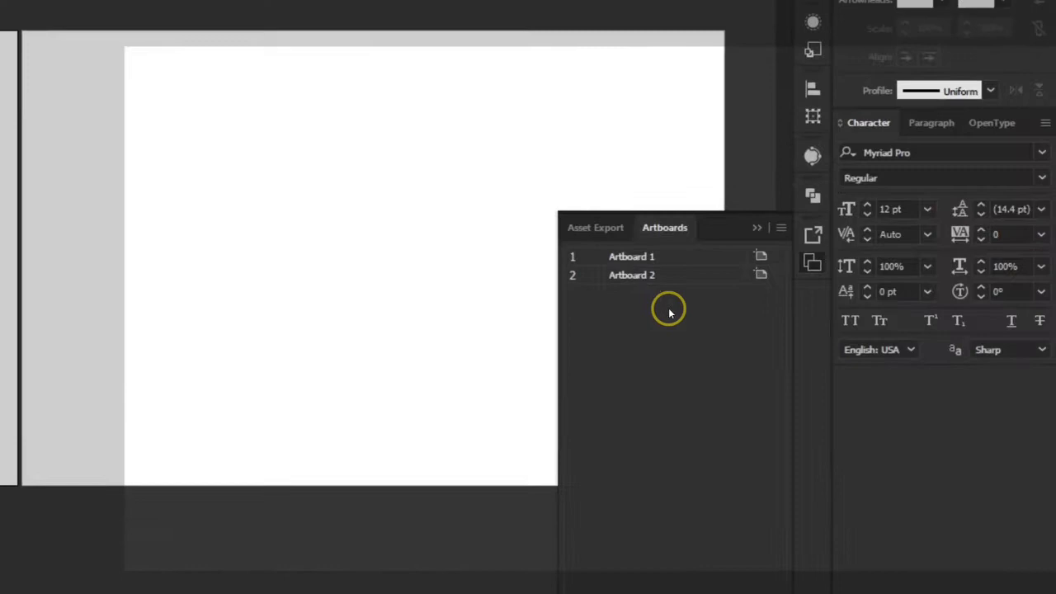
# Step: Rearrange both artboards into a single column with 20 px spacing, moving the artwork with them
pyautogui.moveTo(835, 346); pyautogui.dragTo(833, 316)
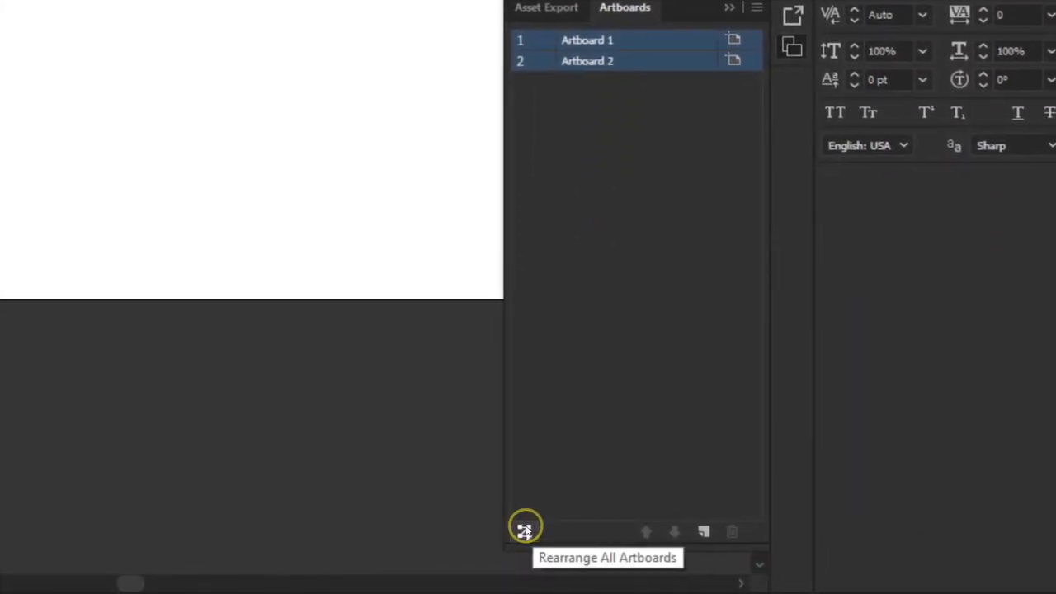
pyautogui.click(523, 529)
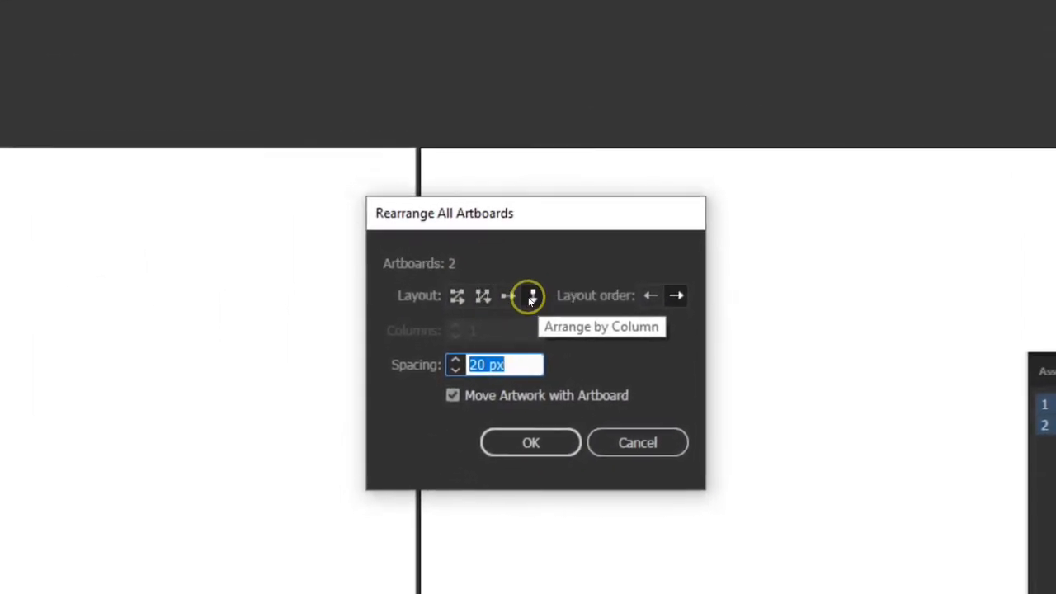
pyautogui.click(530, 298)
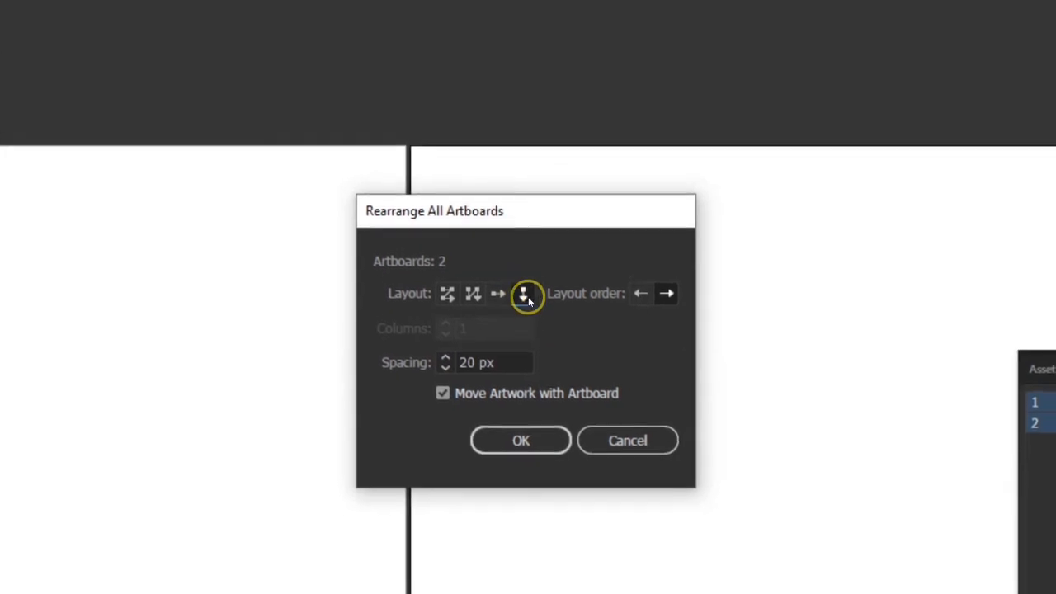
pyautogui.click(453, 295)
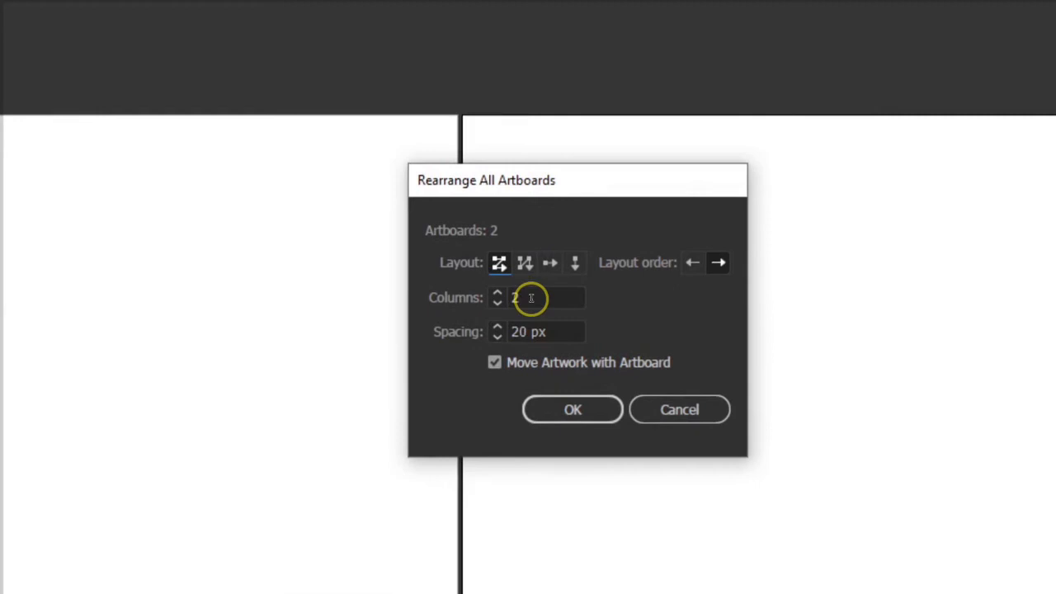
pyautogui.doubleClick(531, 298)
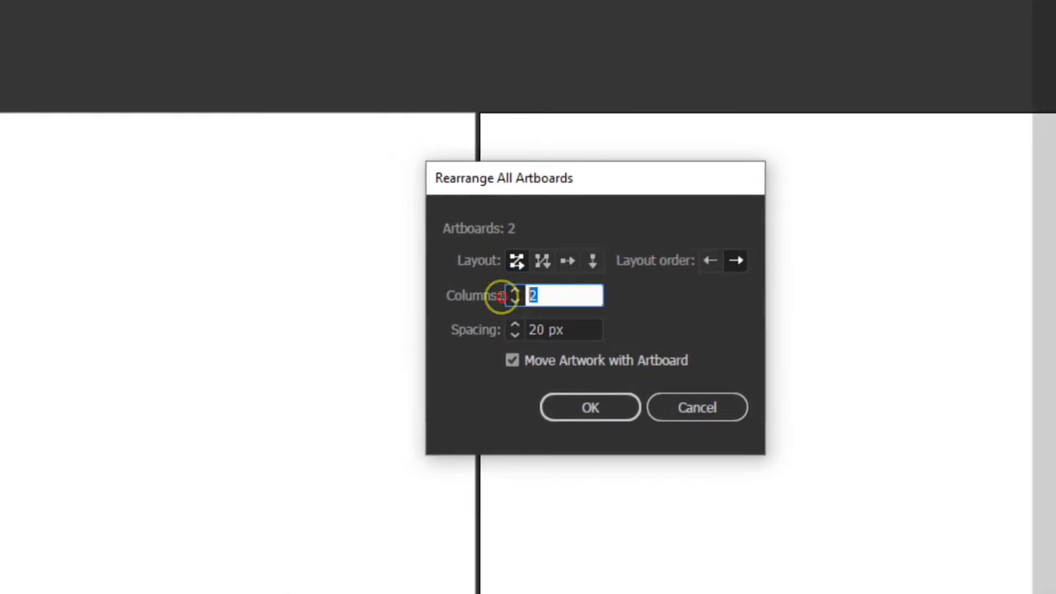
pyautogui.write('1')
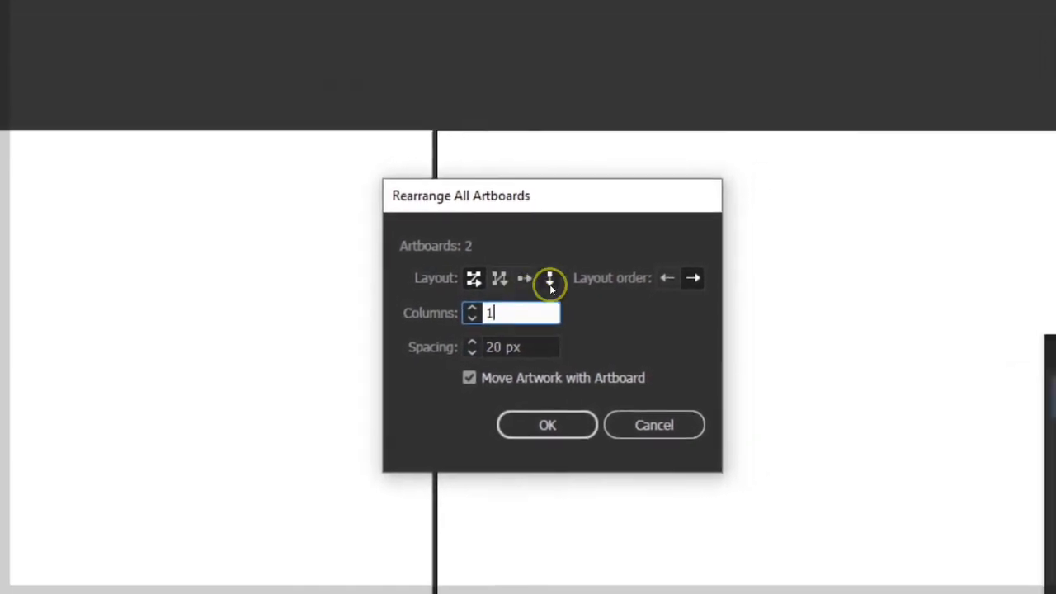
pyautogui.click(587, 239)
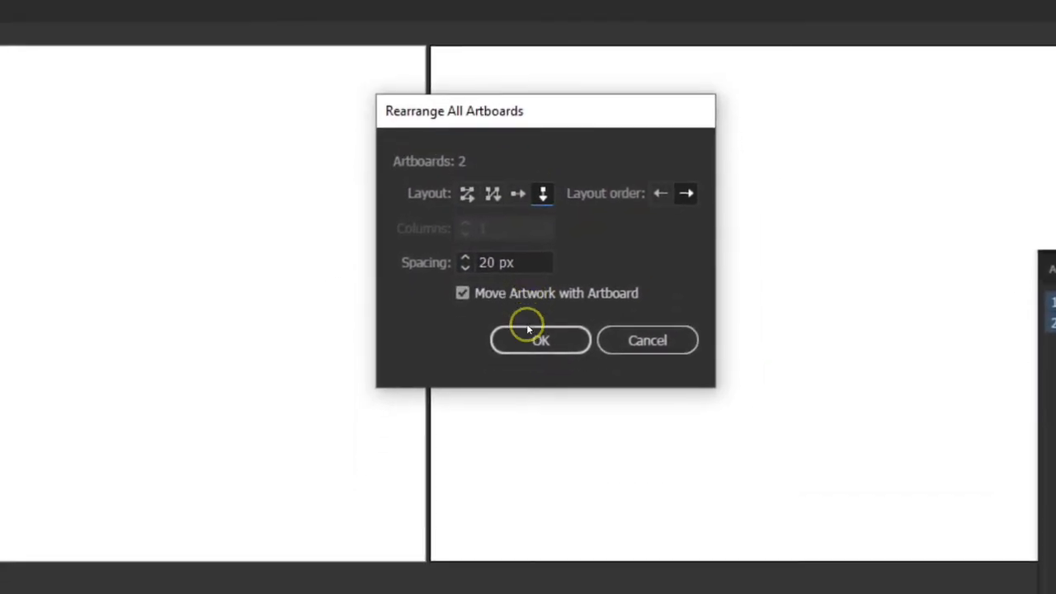
pyautogui.click(529, 440)
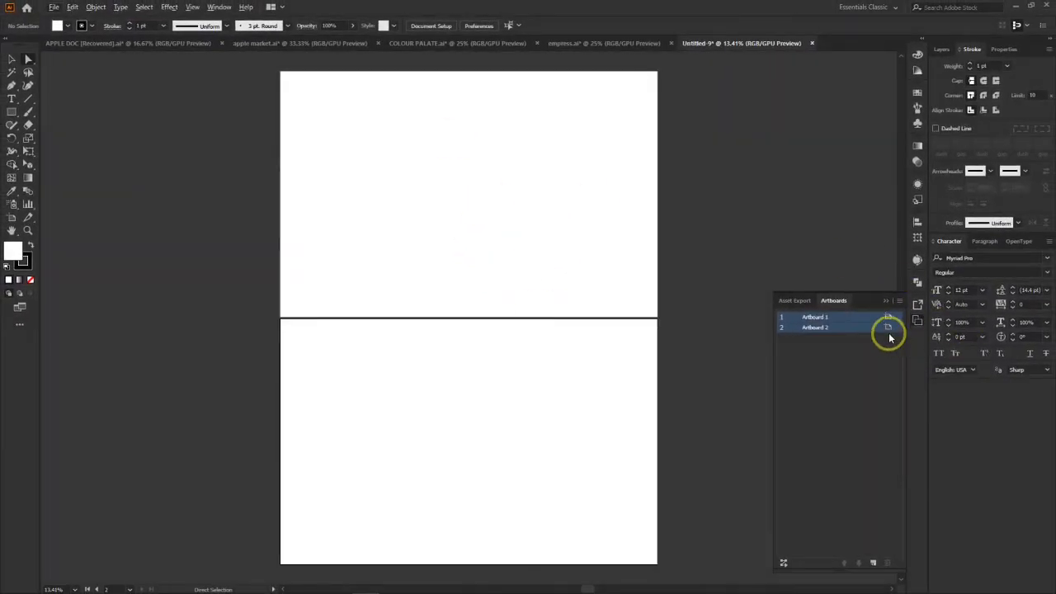
pyautogui.click(886, 295)
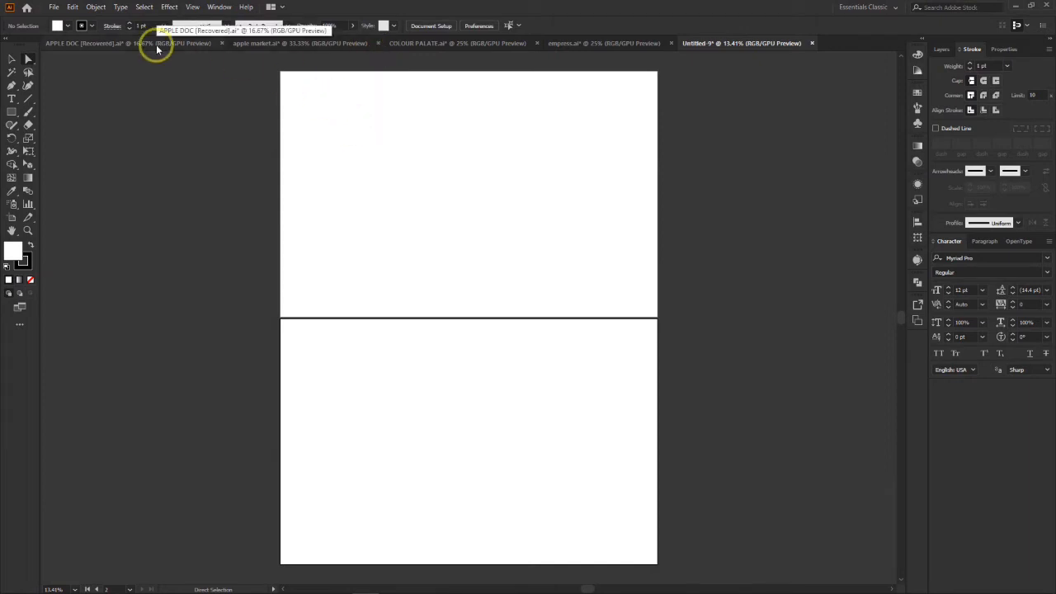
# Step: Draw a 3613 x 2349 px rectangle that exactly covers the upper artboard
pyautogui.click(11, 111)
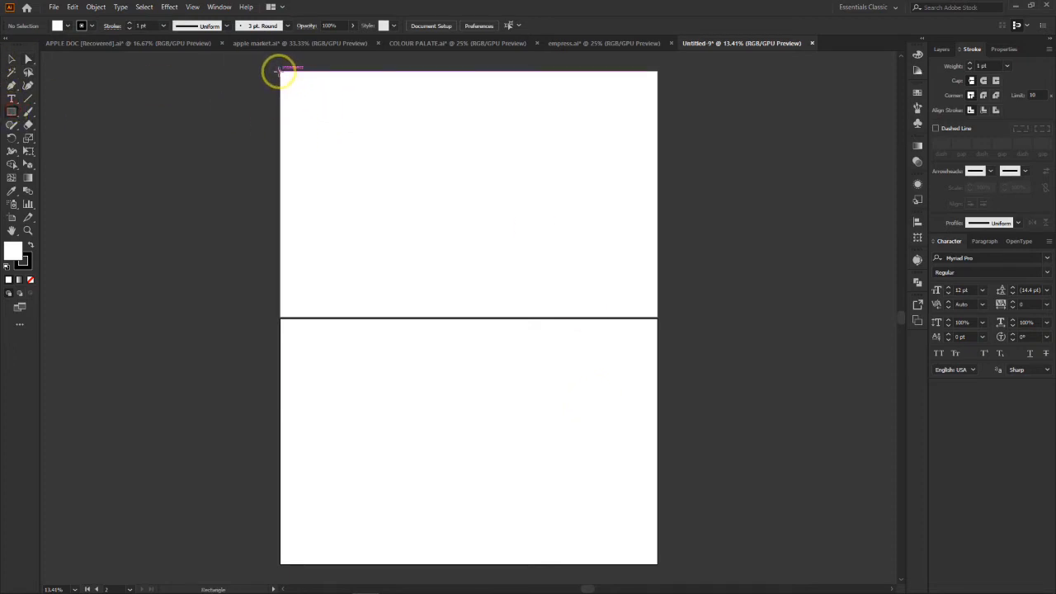
pyautogui.click(573, 43)
pyautogui.click(746, 43)
pyautogui.moveTo(281, 70); pyautogui.dragTo(658, 316)
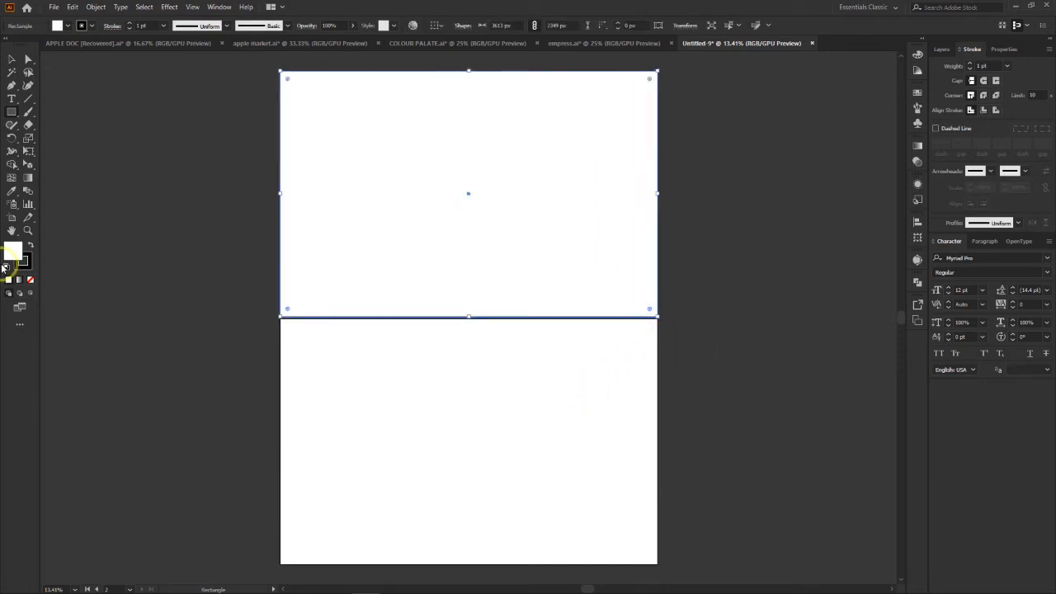
# Step: Give the rectangle on the upper artboard a black fill and no stroke
pyautogui.click(31, 246)
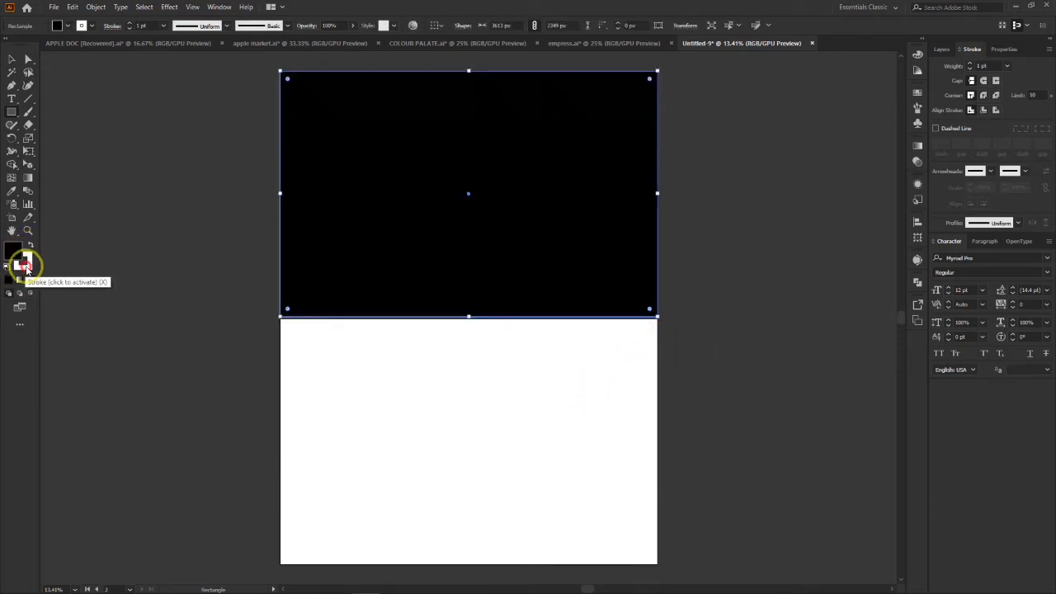
pyautogui.click(26, 263)
pyautogui.click(31, 280)
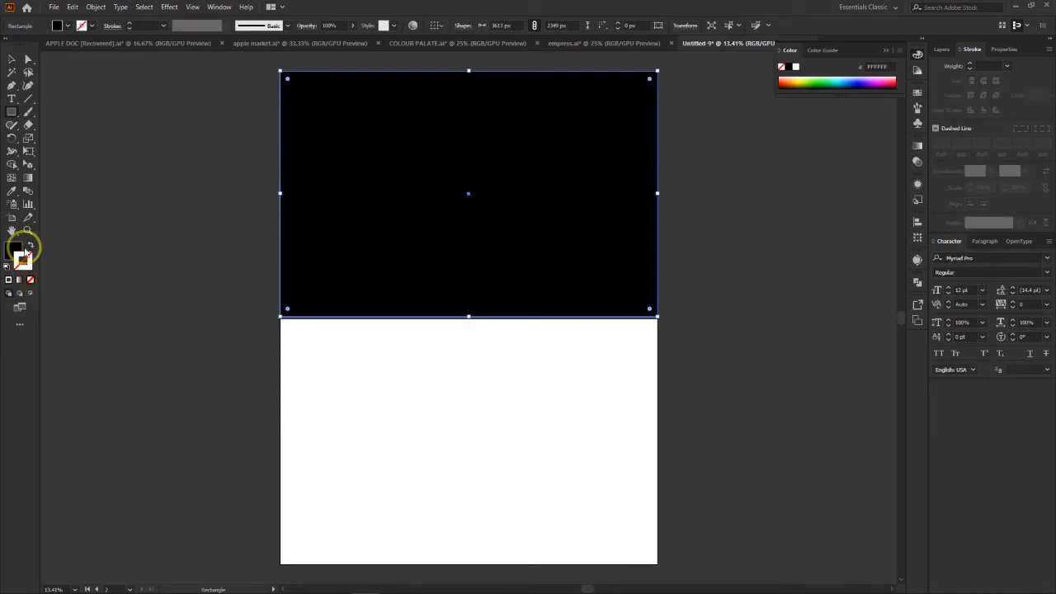
pyautogui.click(28, 60)
pyautogui.click(150, 190)
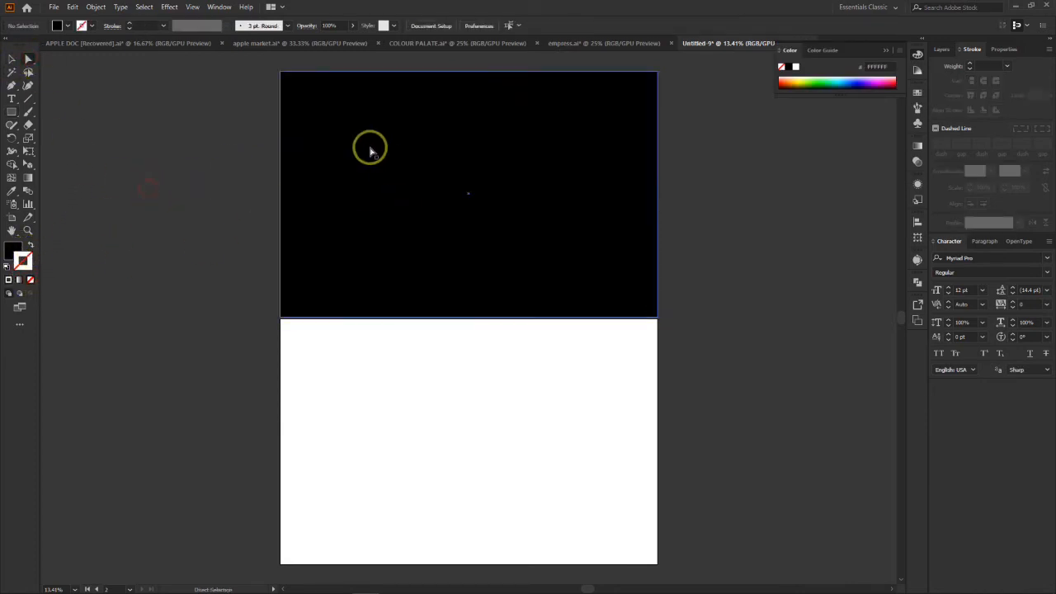
# Step: Pick pure black for the upper rectangle in the Color Picker and deselect it
pyautogui.click(450, 214)
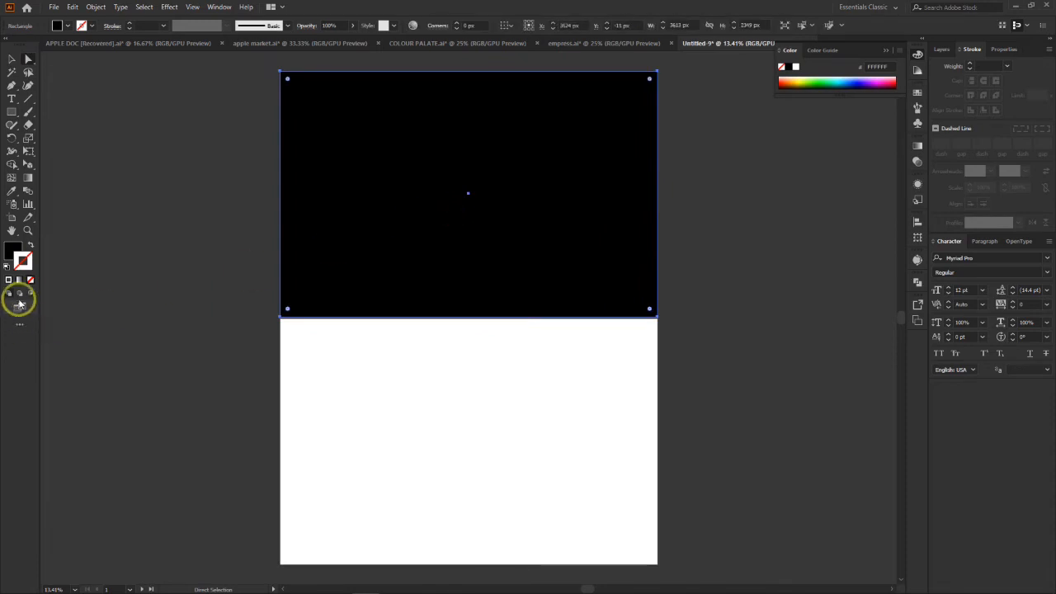
pyautogui.doubleClick(23, 261)
pyautogui.click(715, 407)
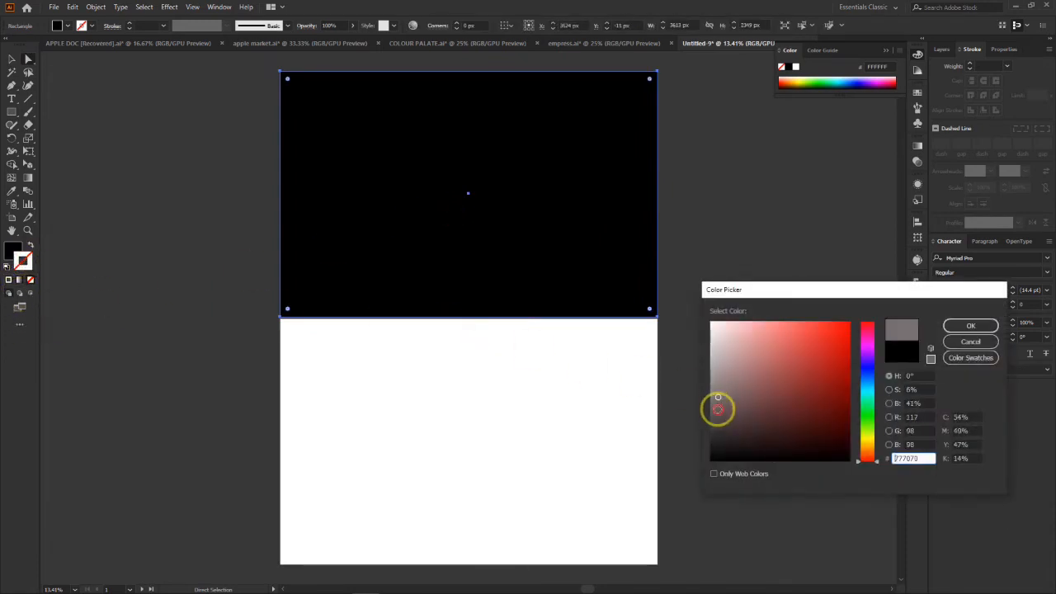
pyautogui.click(711, 459)
pyautogui.click(968, 328)
pyautogui.click(745, 221)
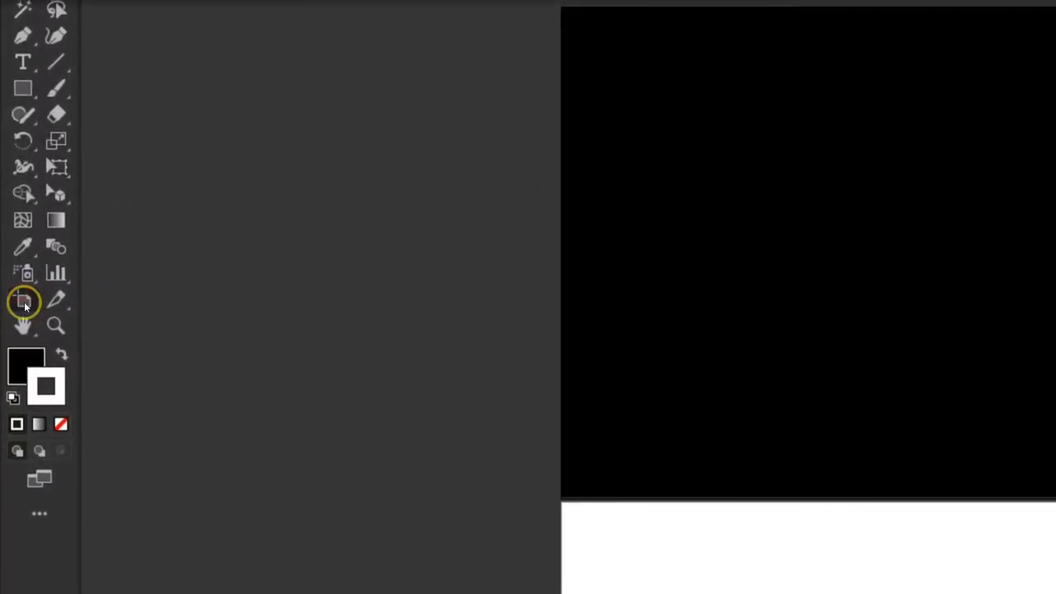
# Step: Move Artboard 2 straight down to Y 2458.5 px to widen the gap below Artboard 1
pyautogui.click(35, 301)
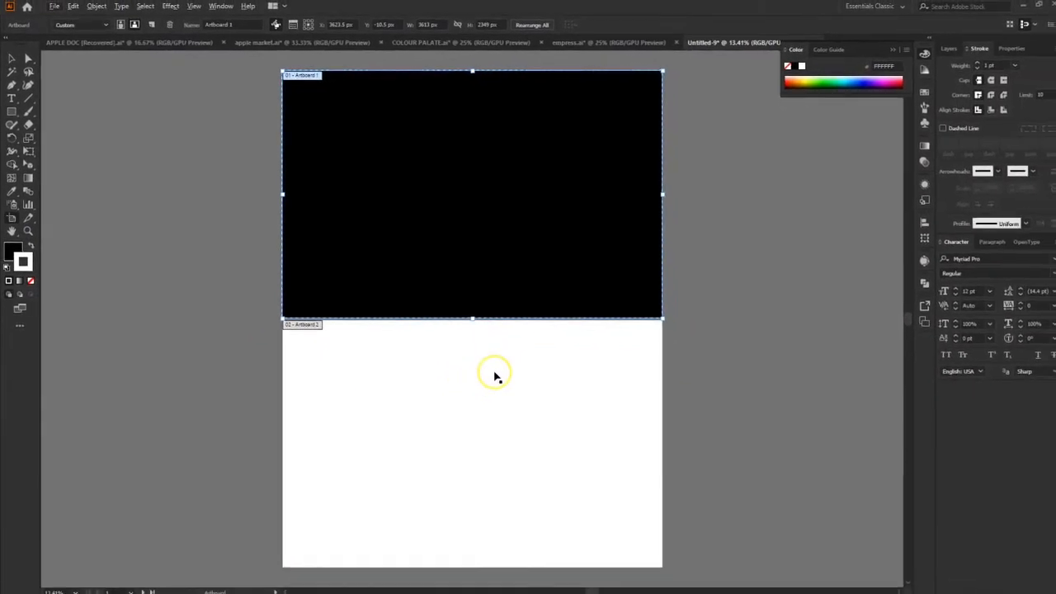
pyautogui.click(474, 369)
pyautogui.scroll(-1, 500, 410)
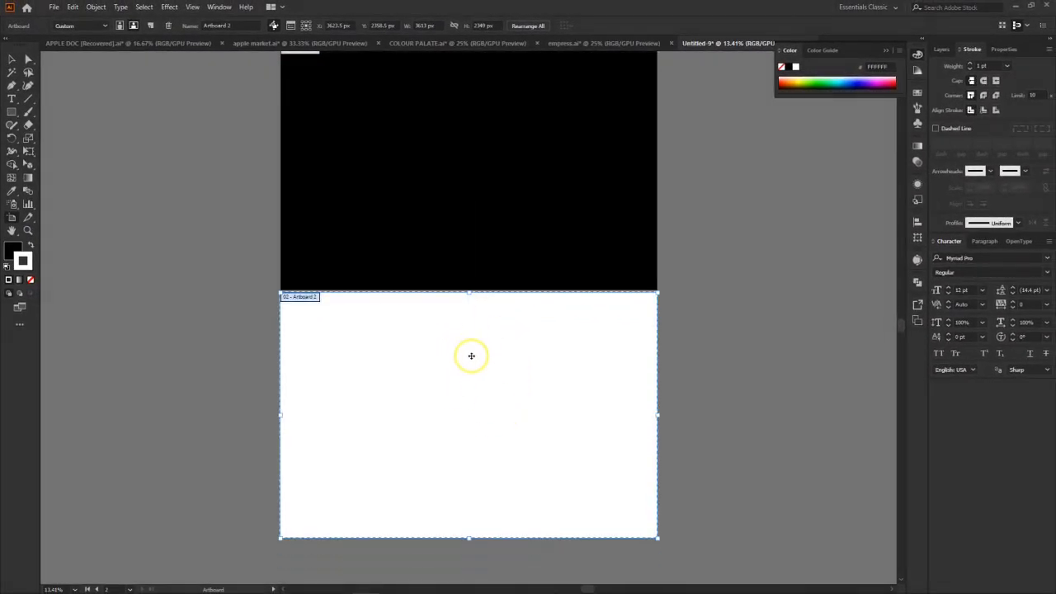
pyautogui.moveTo(468, 343); pyautogui.dragTo(469, 352)
pyautogui.scroll(3, 512, 334)
pyautogui.scroll(-1, 511, 334)
pyautogui.scroll(-1, 511, 334)
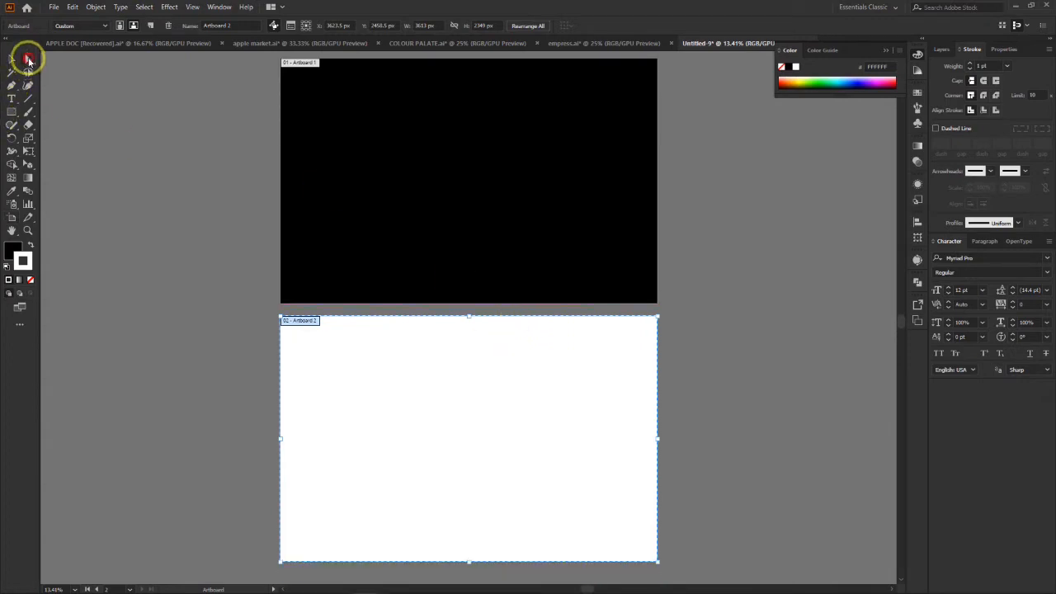
# Step: Duplicate the black rectangle from the upper artboard and place the copy exactly over Artboard 2
pyautogui.click(28, 59)
pyautogui.click(495, 135)
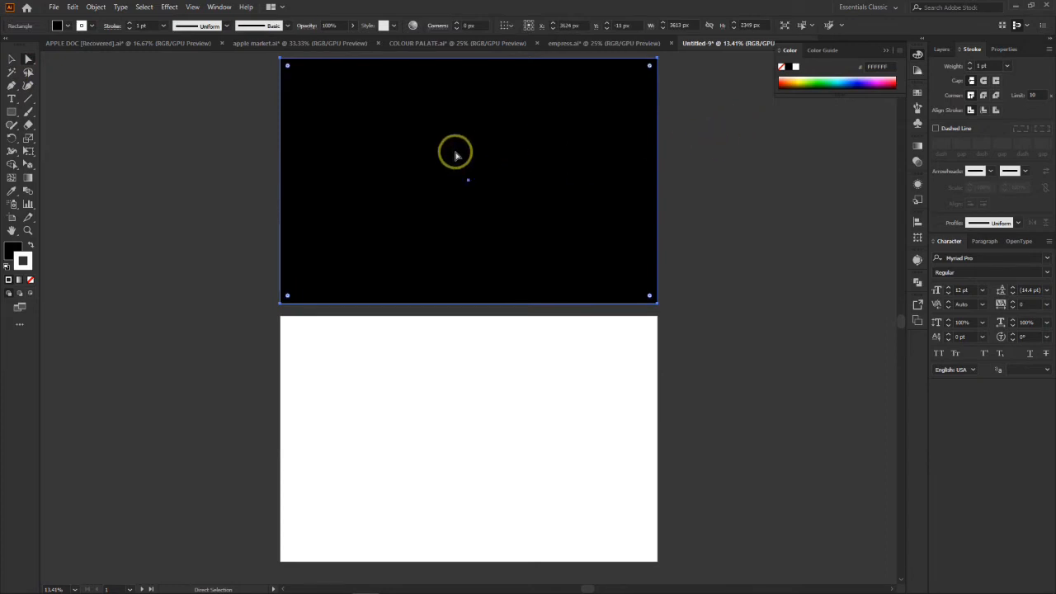
pyautogui.moveTo(438, 135); pyautogui.dragTo(436, 395)
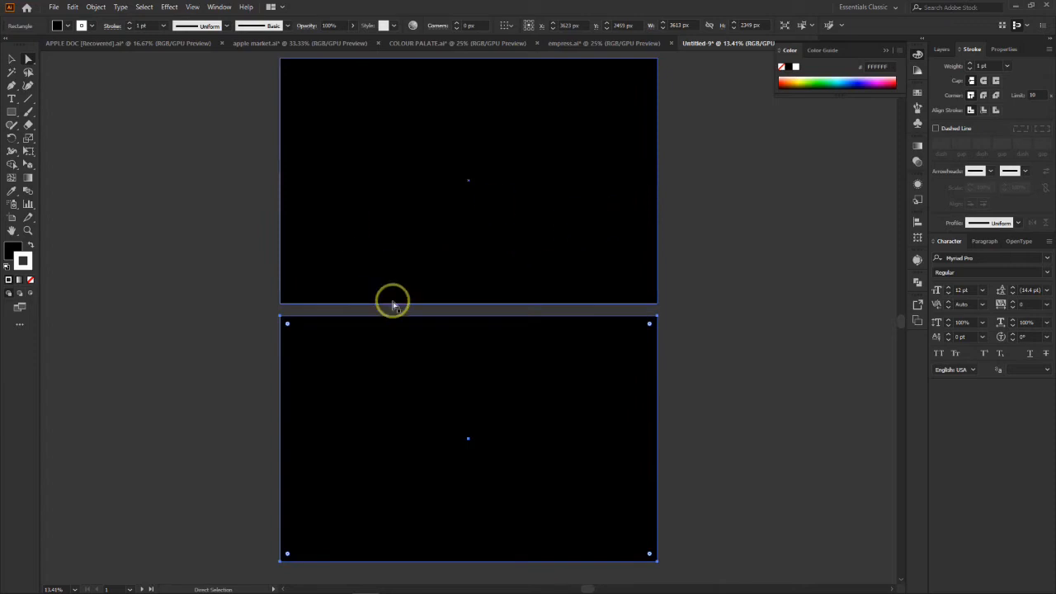
pyautogui.click(155, 331)
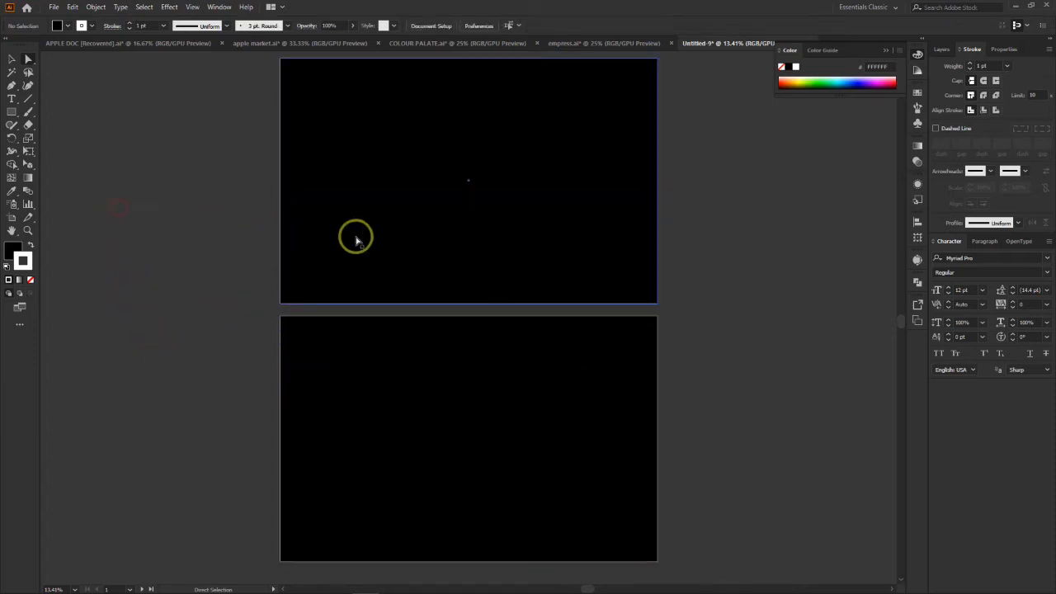
# Step: Set the stroke color of the rectangle on Artboard 2 to black
pyautogui.click(417, 359)
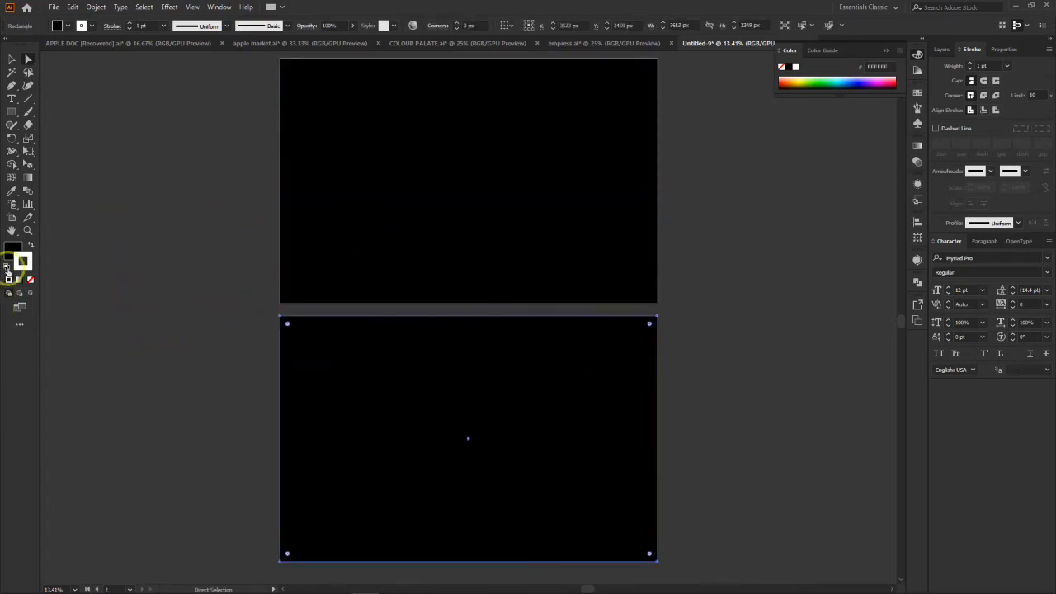
pyautogui.doubleClick(26, 261)
pyautogui.click(713, 462)
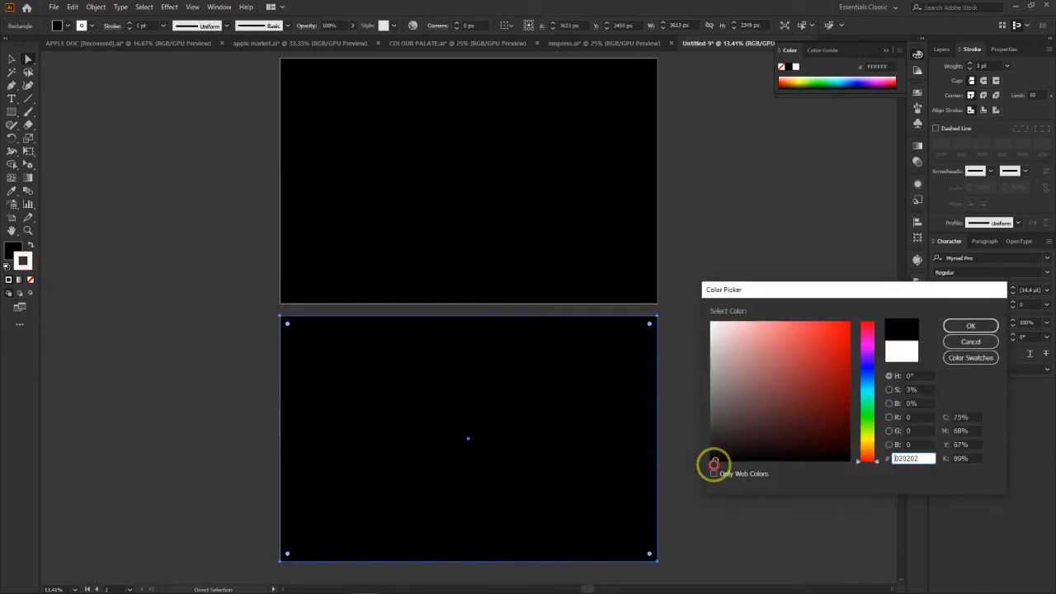
pyautogui.click(957, 327)
pyautogui.click(525, 246)
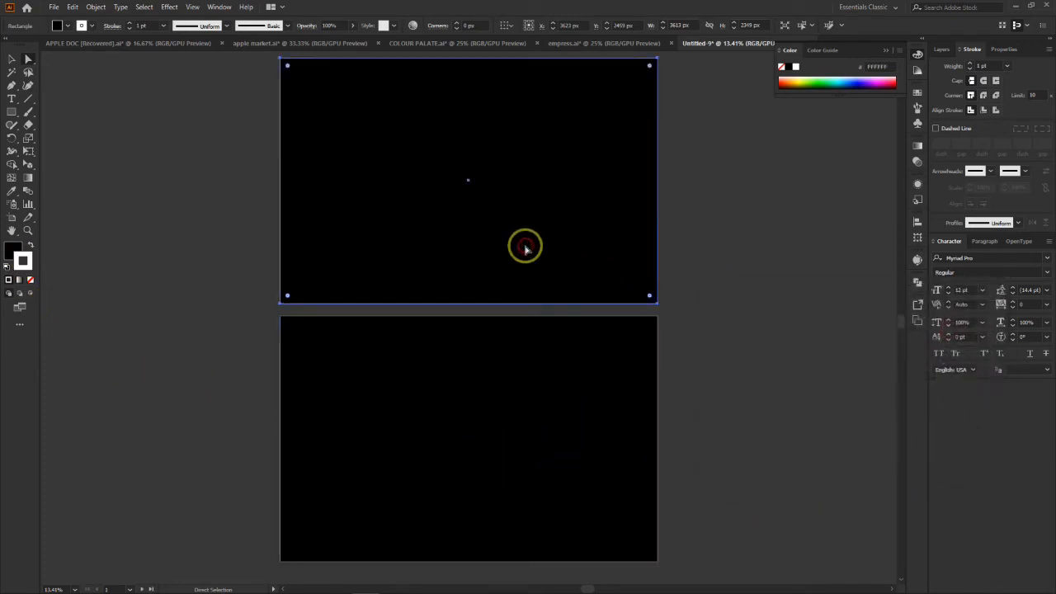
# Step: Set the stroke color of the upper artboard's rectangle to black and deselect it
pyautogui.doubleClick(28, 264)
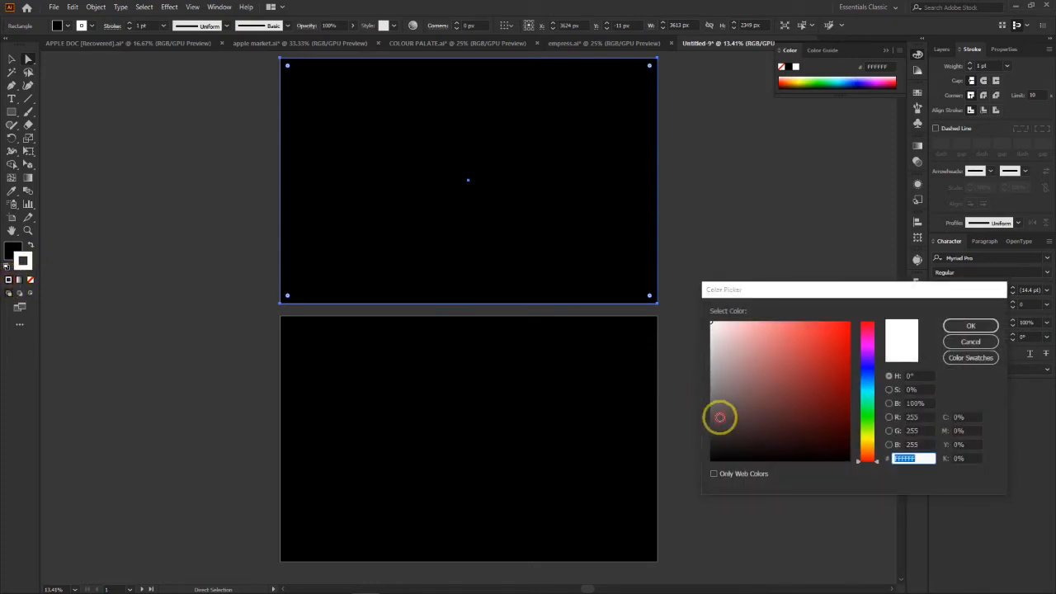
pyautogui.click(970, 326)
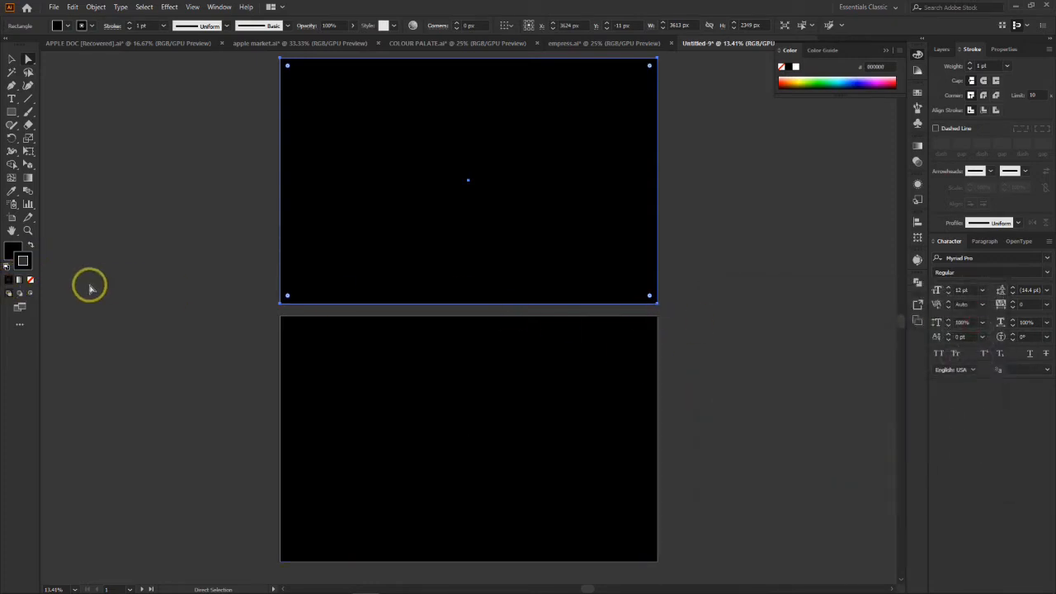
pyautogui.click(733, 266)
pyautogui.click(477, 411)
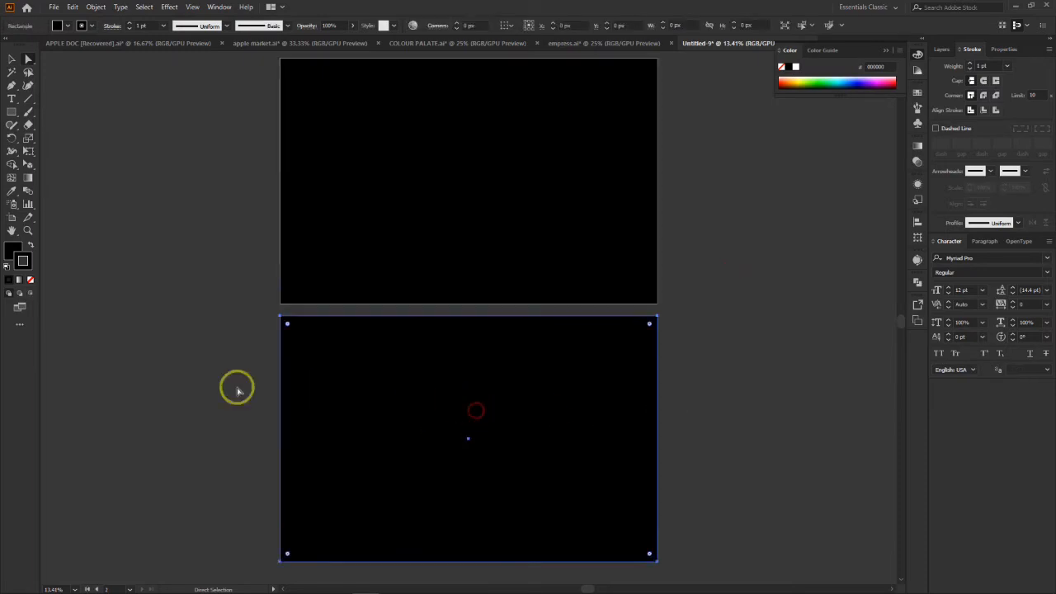
pyautogui.click(465, 218)
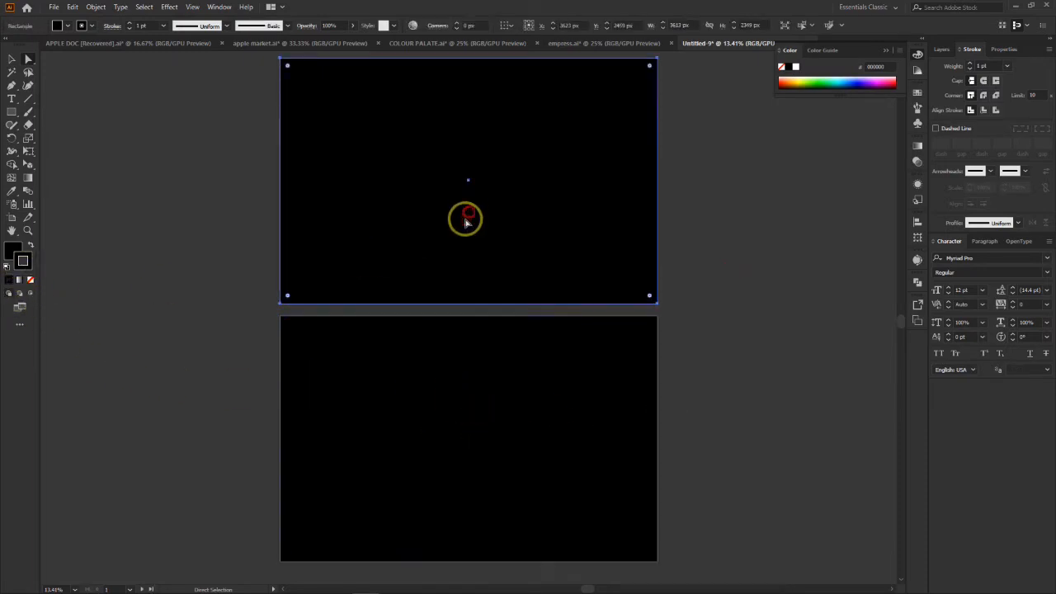
pyautogui.click(798, 336)
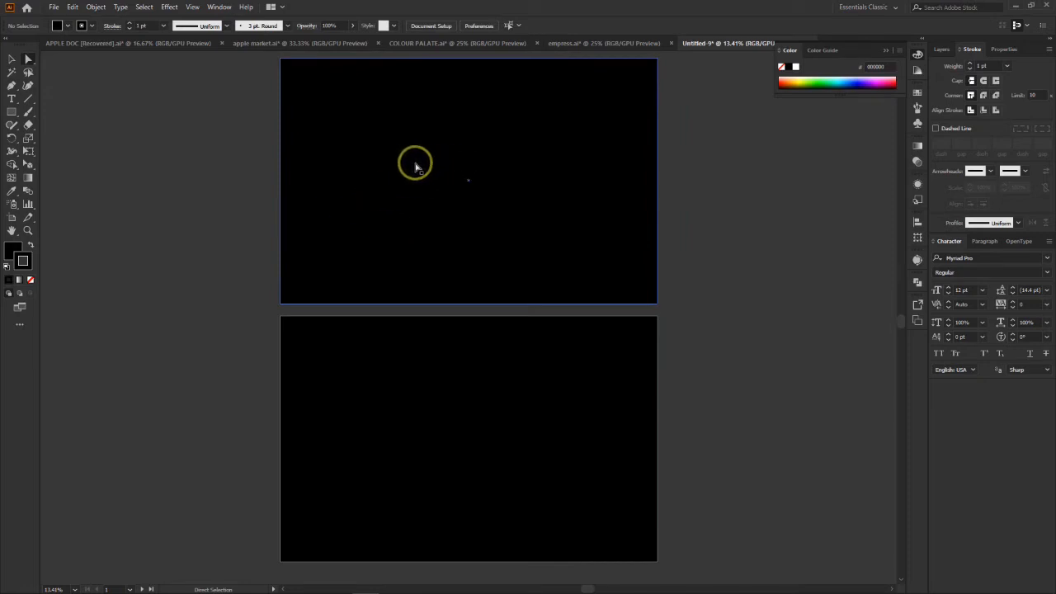
# Step: Try moving the upper rectangle sideways off its artboard and undo the move
pyautogui.moveTo(403, 163); pyautogui.dragTo(723, 160)
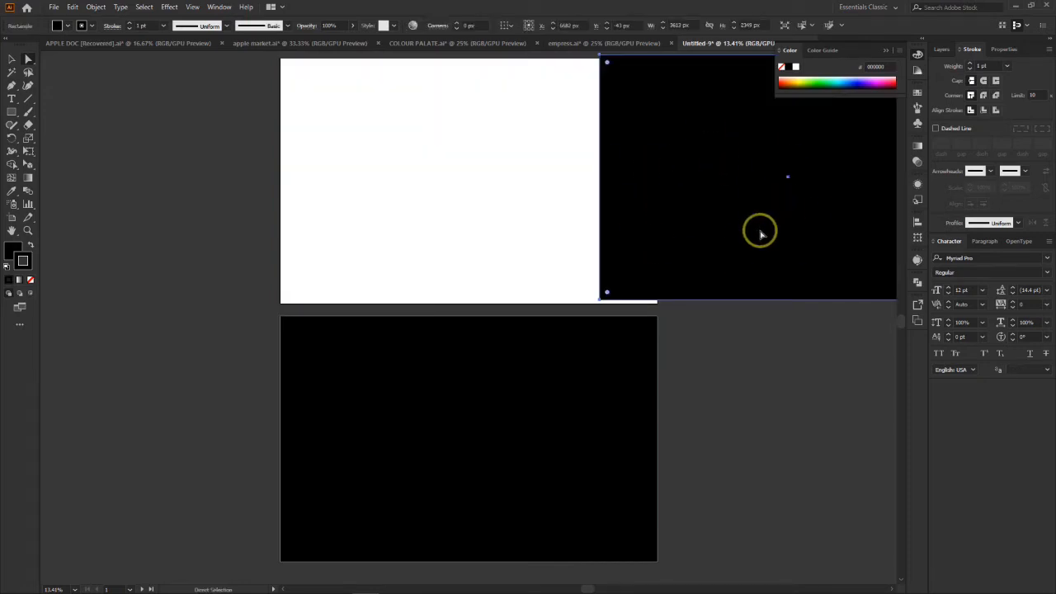
pyautogui.hotkey('ctrl', 'z')
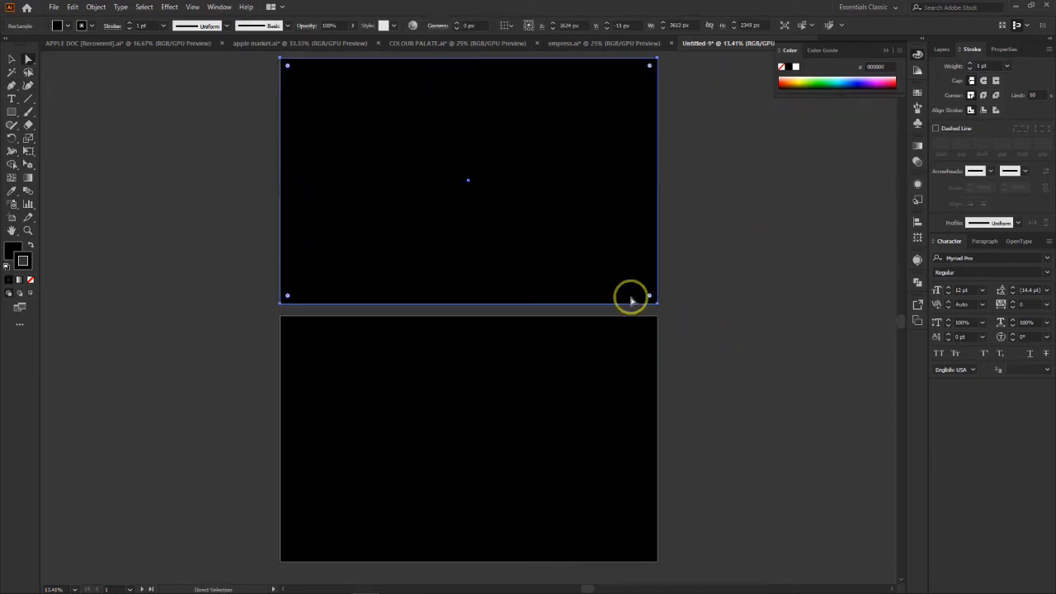
# Step: Lock both background rectangles in Layer 1 and release the locks again
pyautogui.keyDown('shift'); pyautogui.click(583, 432); pyautogui.keyUp('shift')
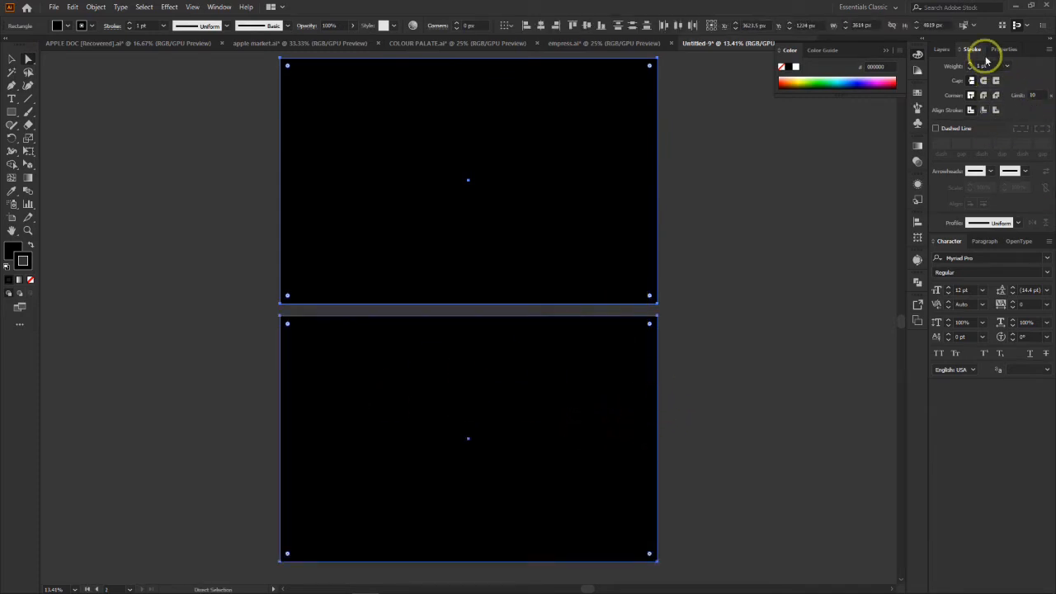
pyautogui.click(945, 49)
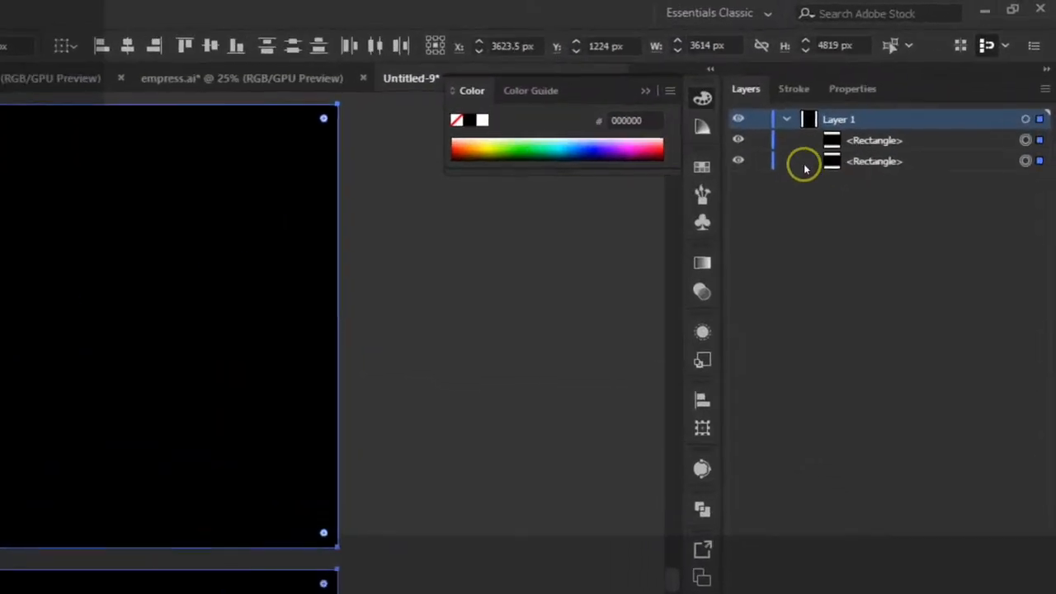
pyautogui.click(891, 78)
pyautogui.click(891, 89)
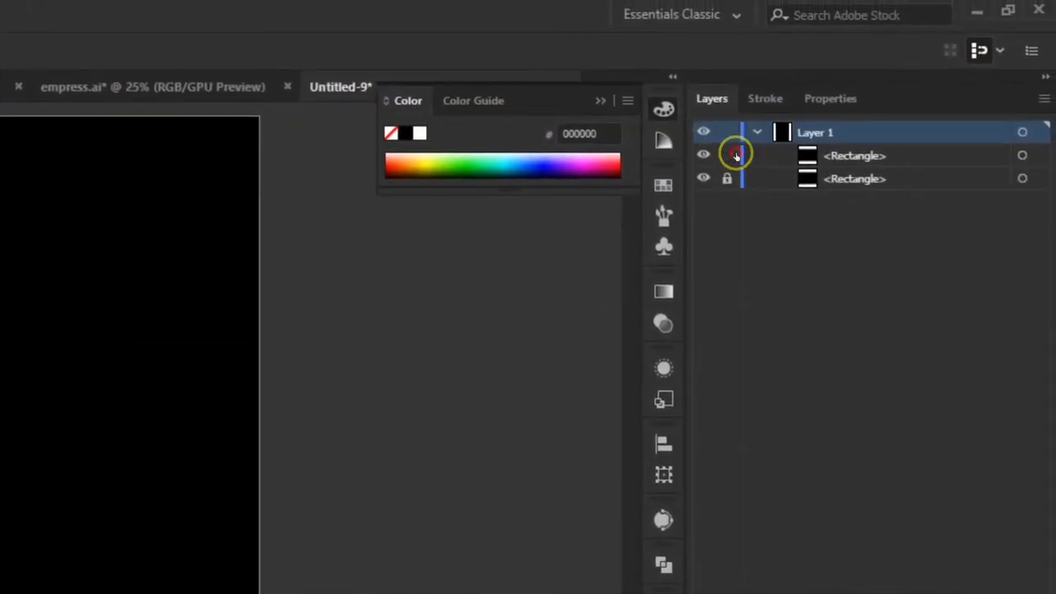
pyautogui.click(729, 179)
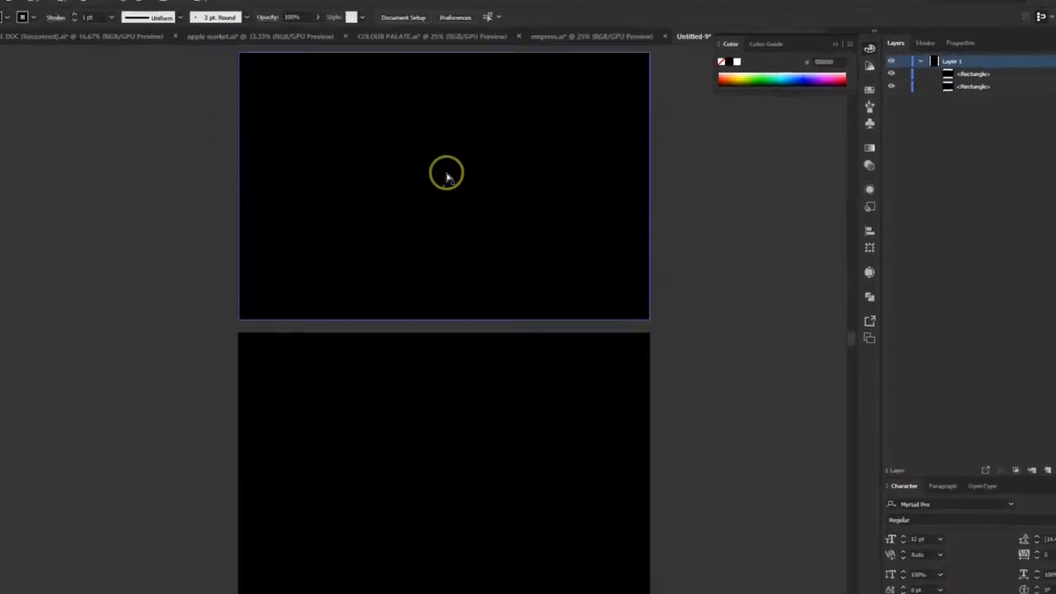
pyautogui.click(68, 202)
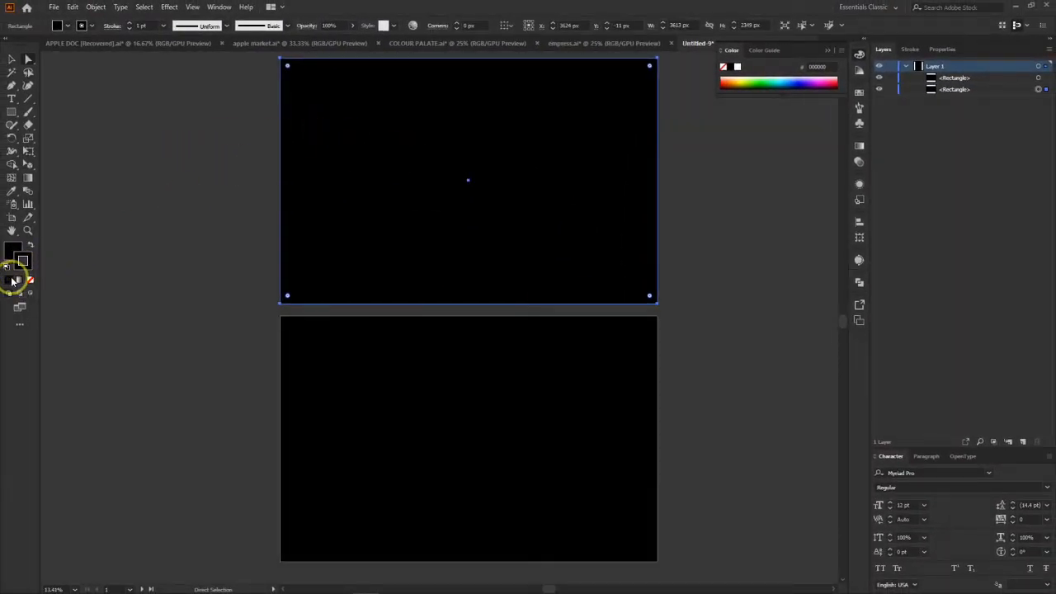
pyautogui.click(12, 250)
pyautogui.click(109, 239)
pyautogui.click(419, 200)
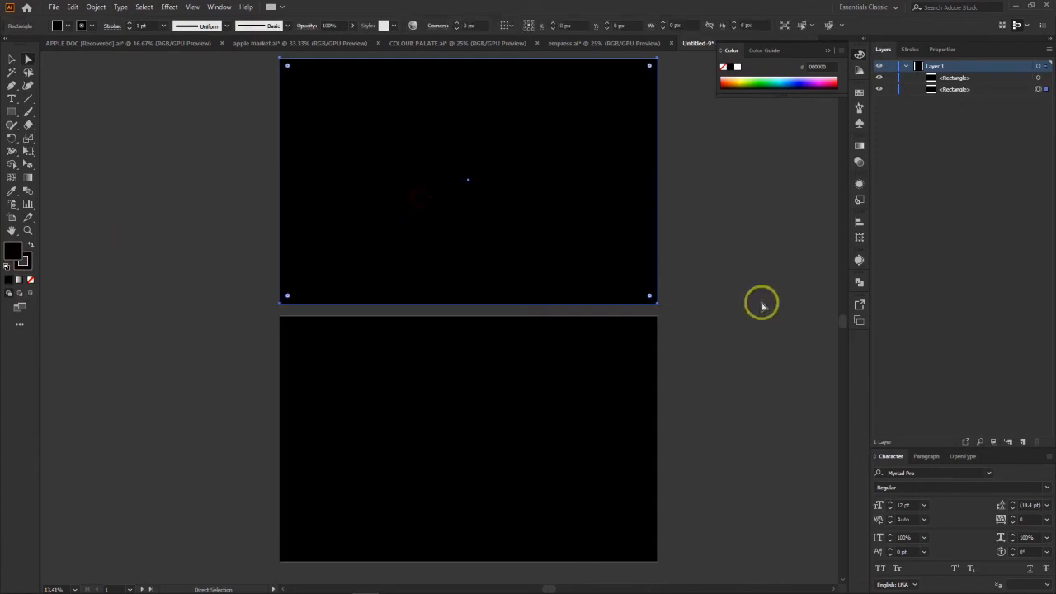
pyautogui.click(712, 305)
pyautogui.click(587, 374)
pyautogui.click(746, 335)
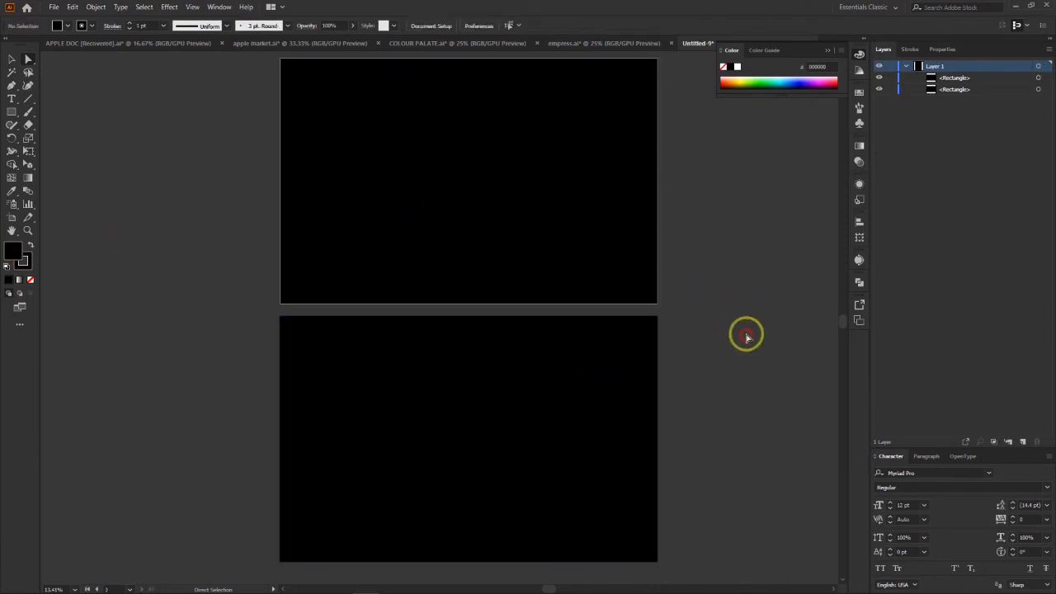
pyautogui.click(532, 240)
# Step: Lock both background rectangles in Layer 1 and check on the canvas that they can no longer be selected
pyautogui.moveTo(732, 147); pyautogui.dragTo(507, 507)
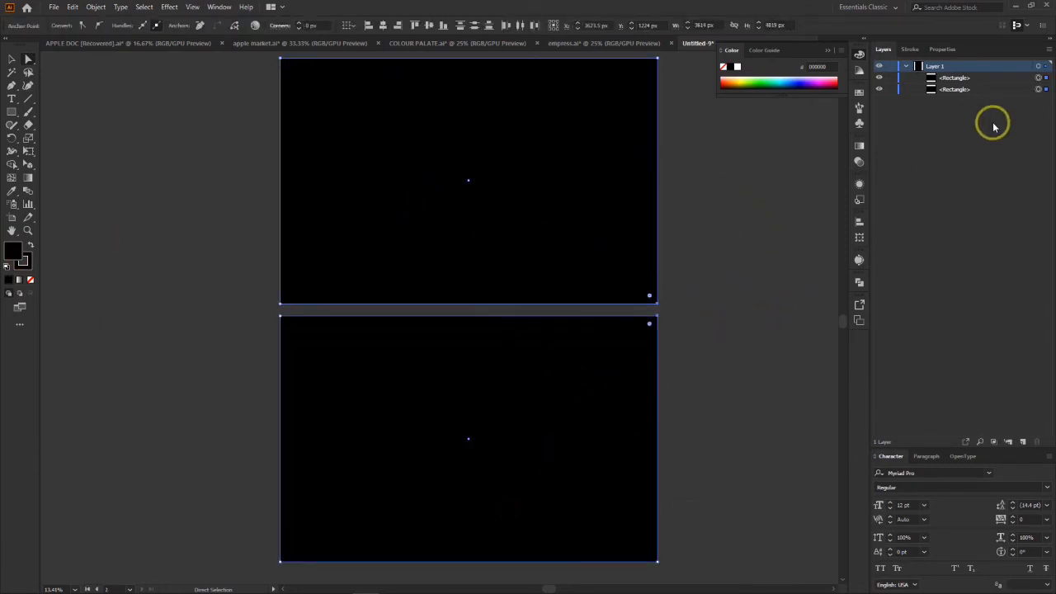
pyautogui.click(891, 78)
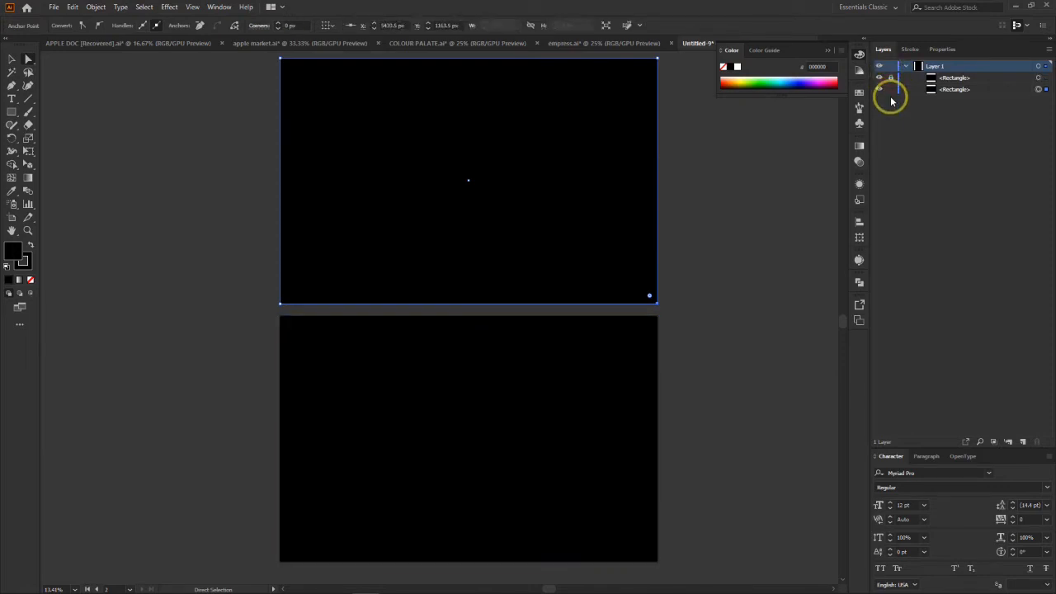
pyautogui.click(888, 91)
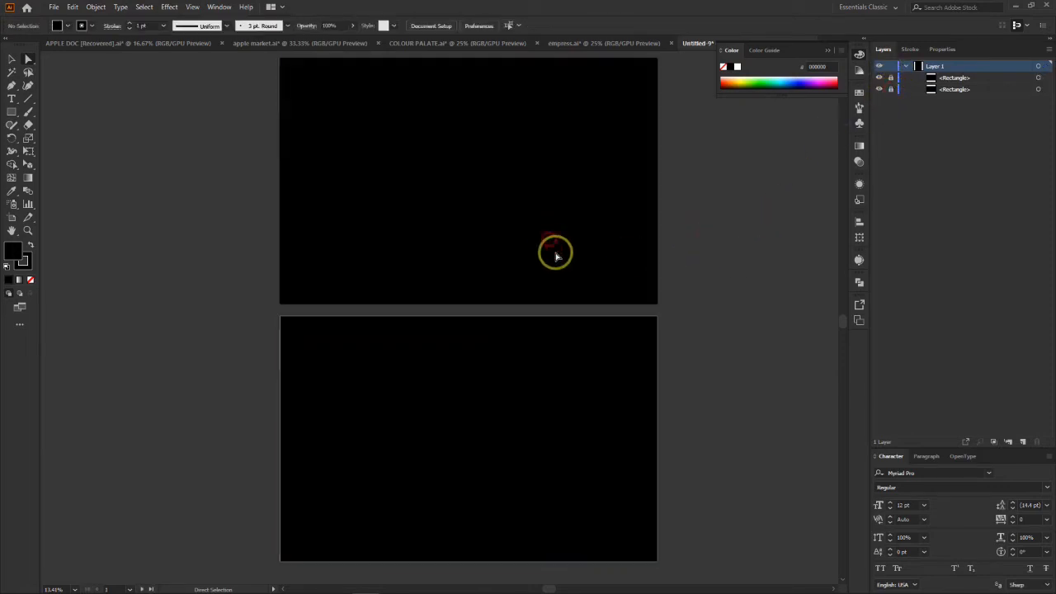
pyautogui.click(512, 177)
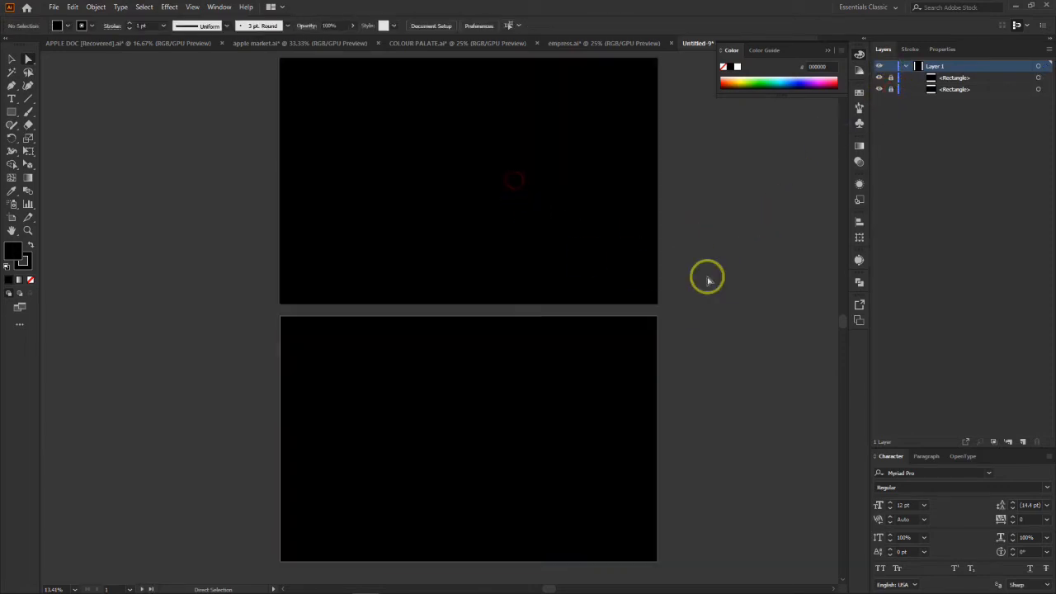
pyautogui.click(707, 278)
pyautogui.click(578, 416)
pyautogui.click(527, 182)
pyautogui.click(145, 258)
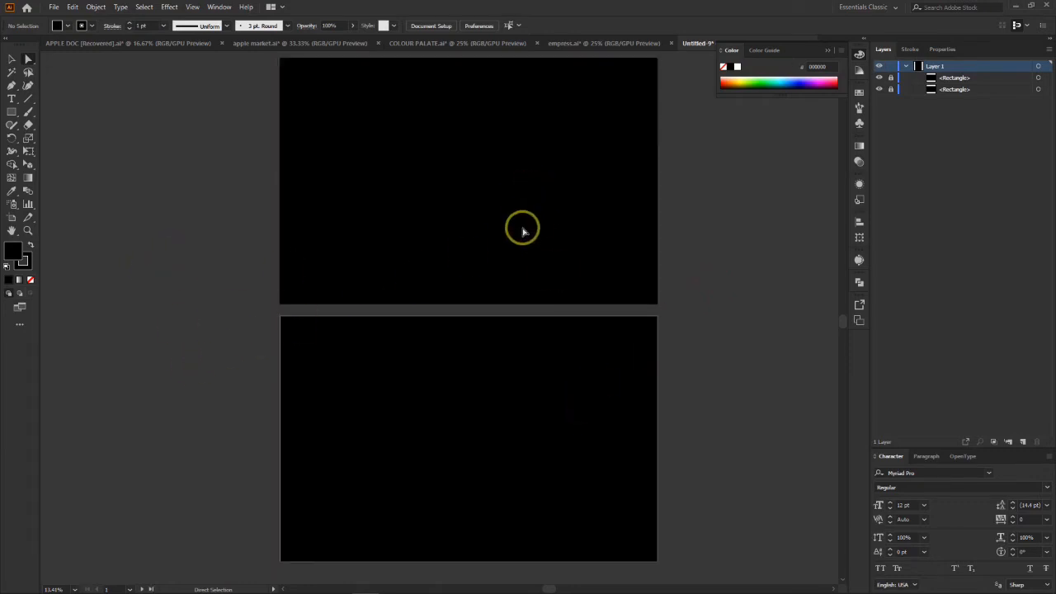
# Step: Switch to the empress.ai document and select the complete Empress Fashion World logo on its black artboard
pyautogui.click(613, 43)
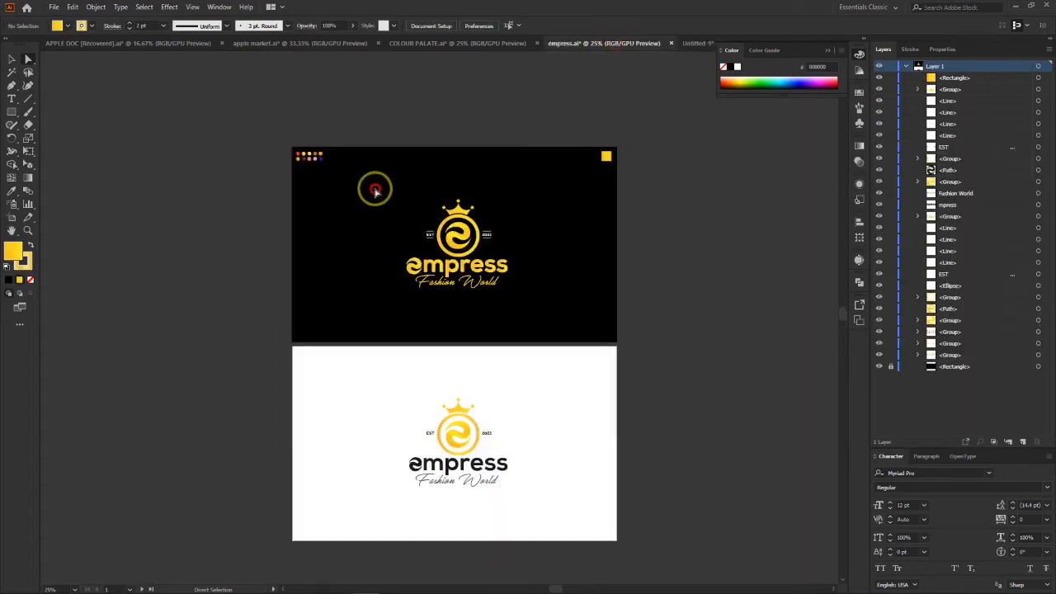
pyautogui.moveTo(370, 184); pyautogui.dragTo(544, 318)
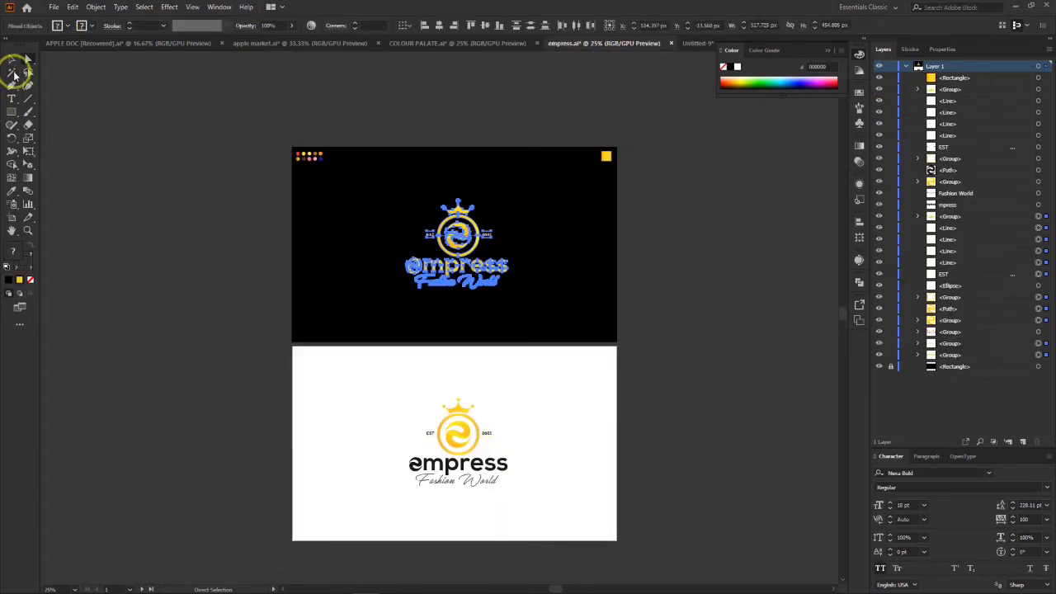
pyautogui.click(13, 63)
# Step: Copy the selected logo into the Untitled-9 document at about 1580 px wide and center it on the upper black artboard
pyautogui.moveTo(464, 244); pyautogui.dragTo(617, 320)
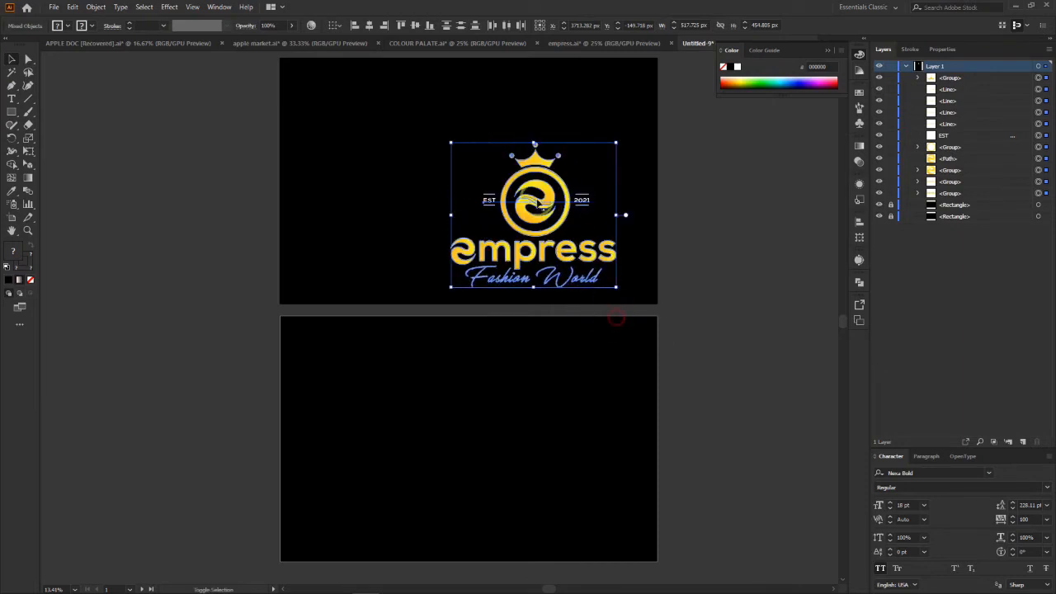
pyautogui.moveTo(547, 188); pyautogui.dragTo(477, 145)
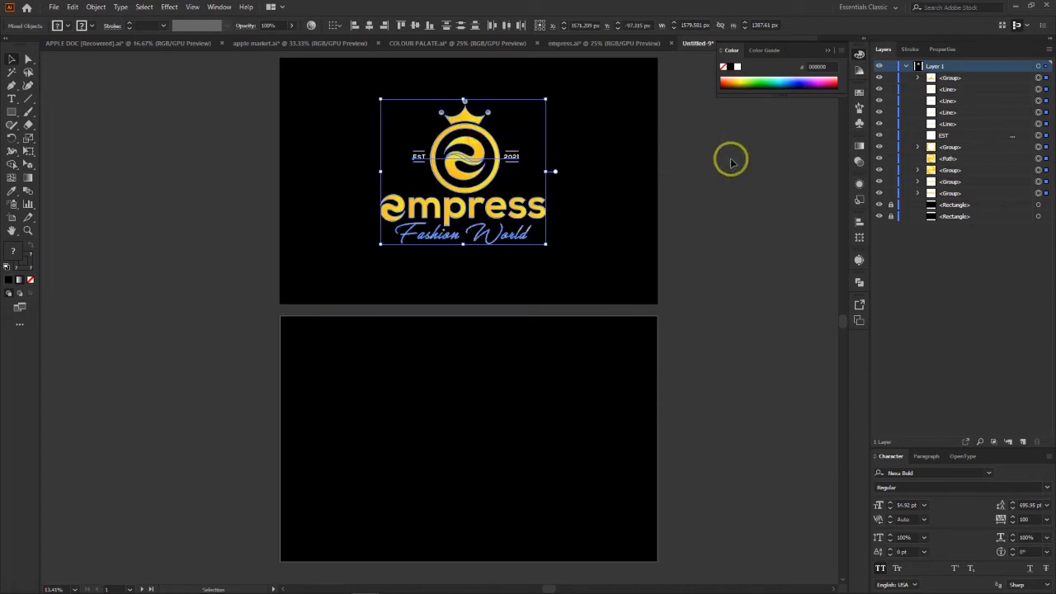
pyautogui.click(731, 160)
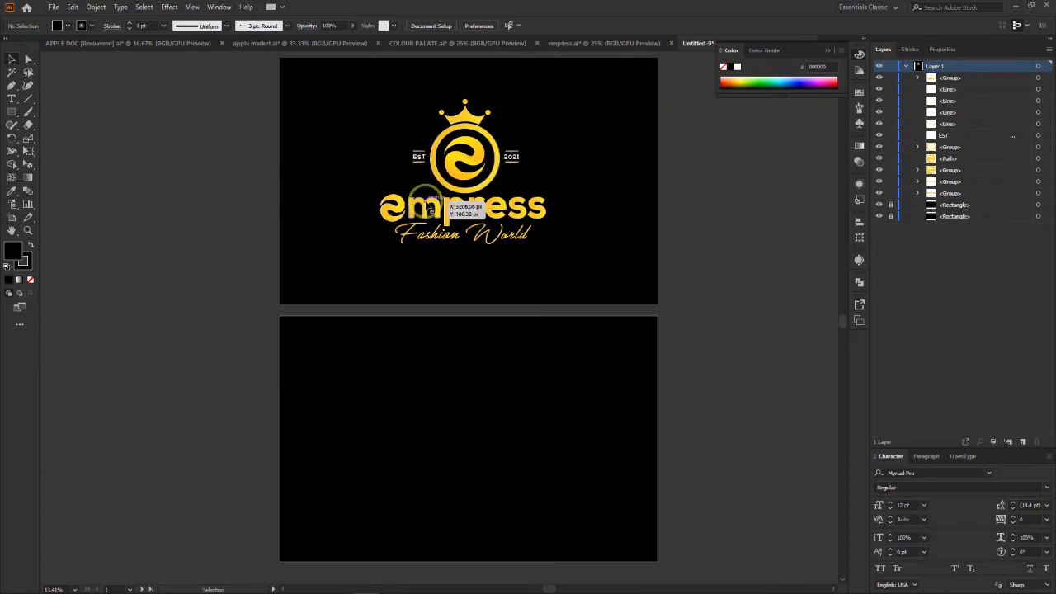
# Step: Show the rulers in the document
pyautogui.click(221, 8)
pyautogui.moveTo(193, 7)
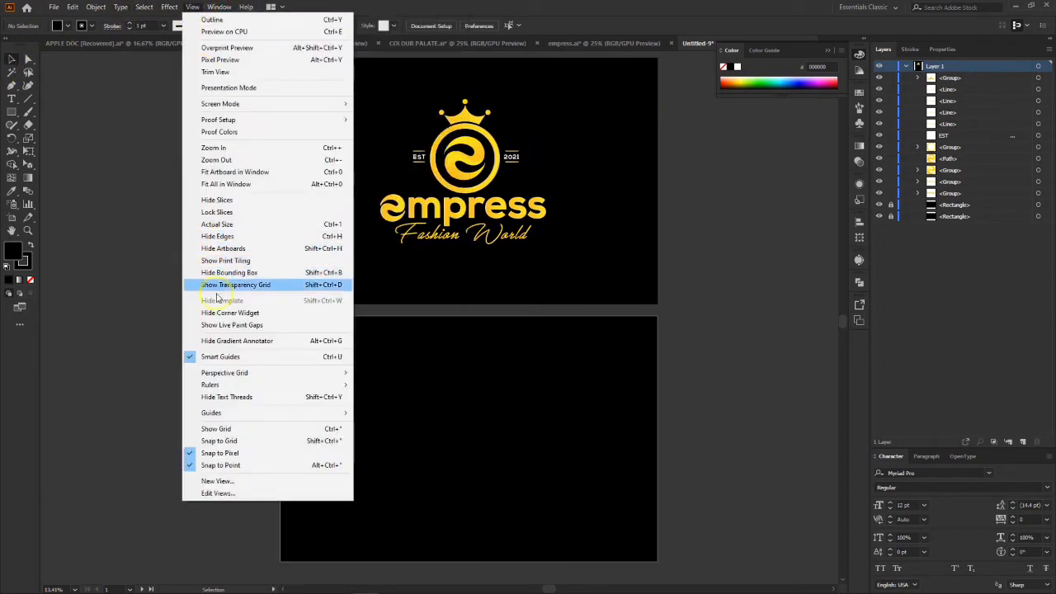
pyautogui.moveTo(230, 388)
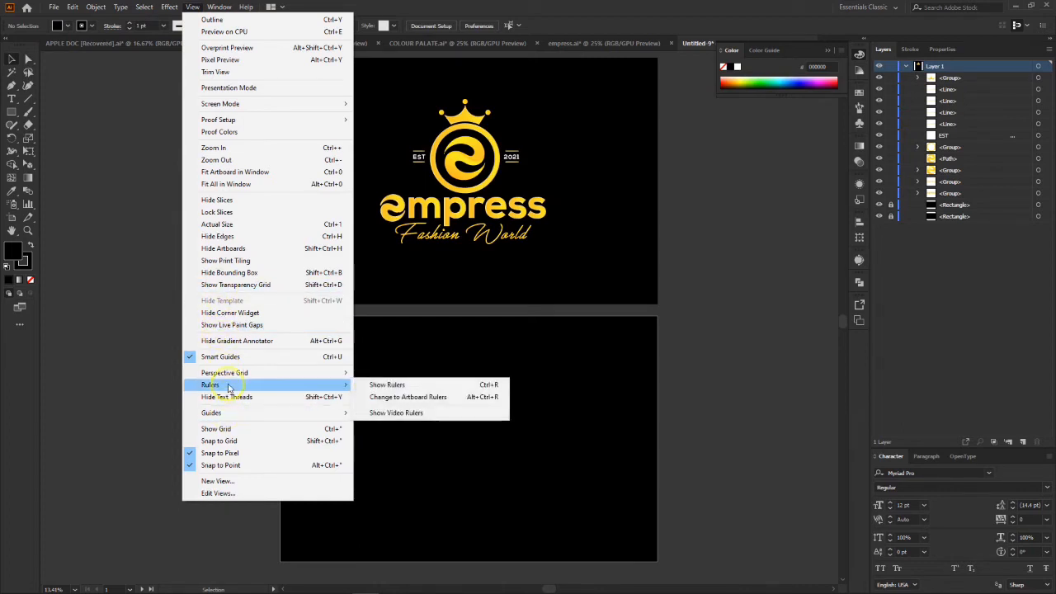
pyautogui.click(385, 385)
# Step: Place horizontal guides inside the upper and lower edges of both artboards, plus vertical guides inside their sides, the right one at X 5203 px
pyautogui.scroll(2, 637, 161)
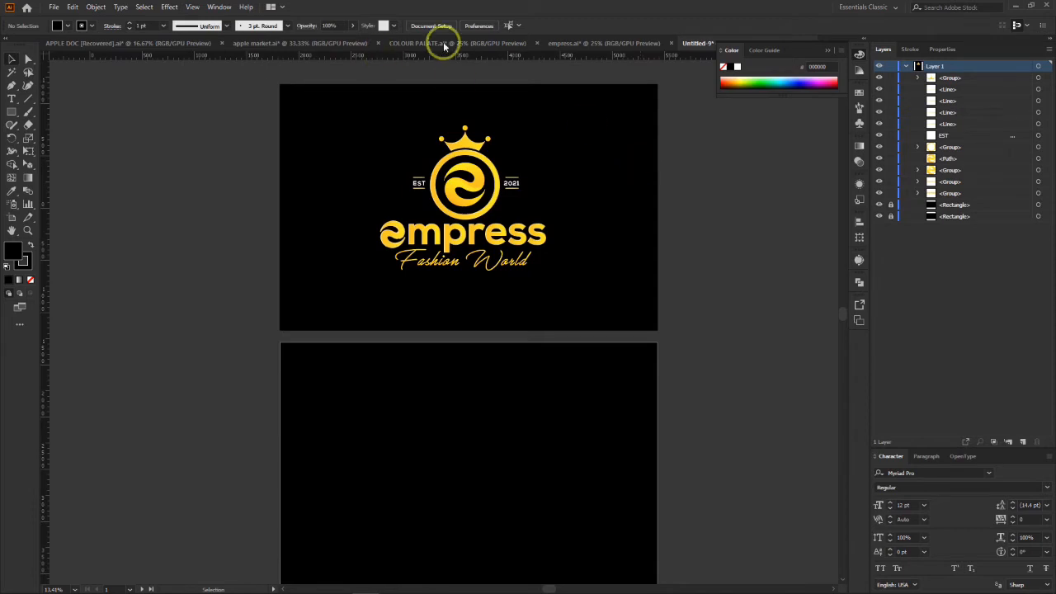
pyautogui.moveTo(518, 58); pyautogui.dragTo(518, 104)
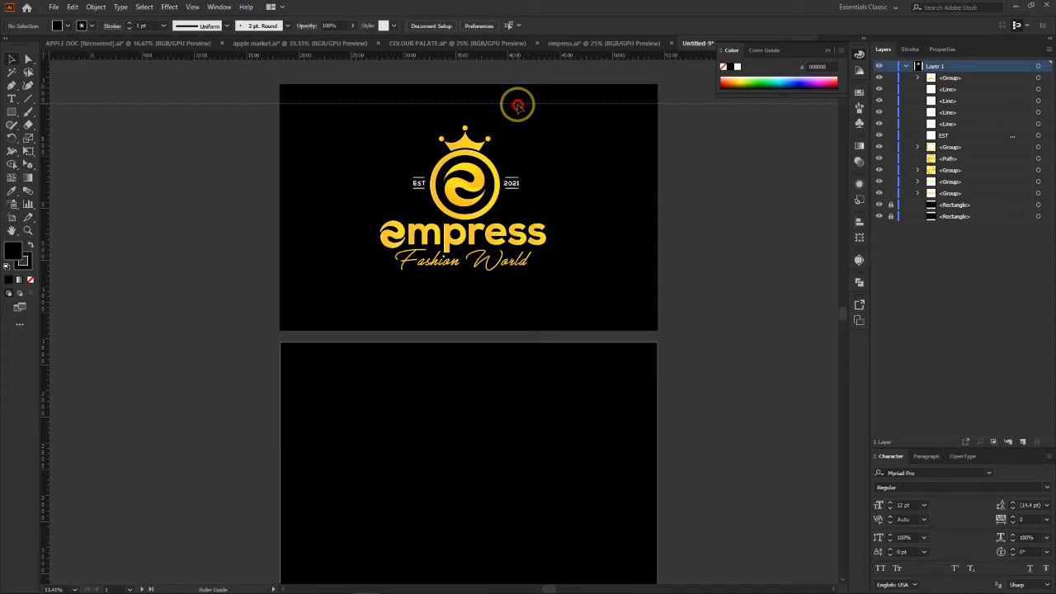
pyautogui.moveTo(518, 104); pyautogui.dragTo(517, 104)
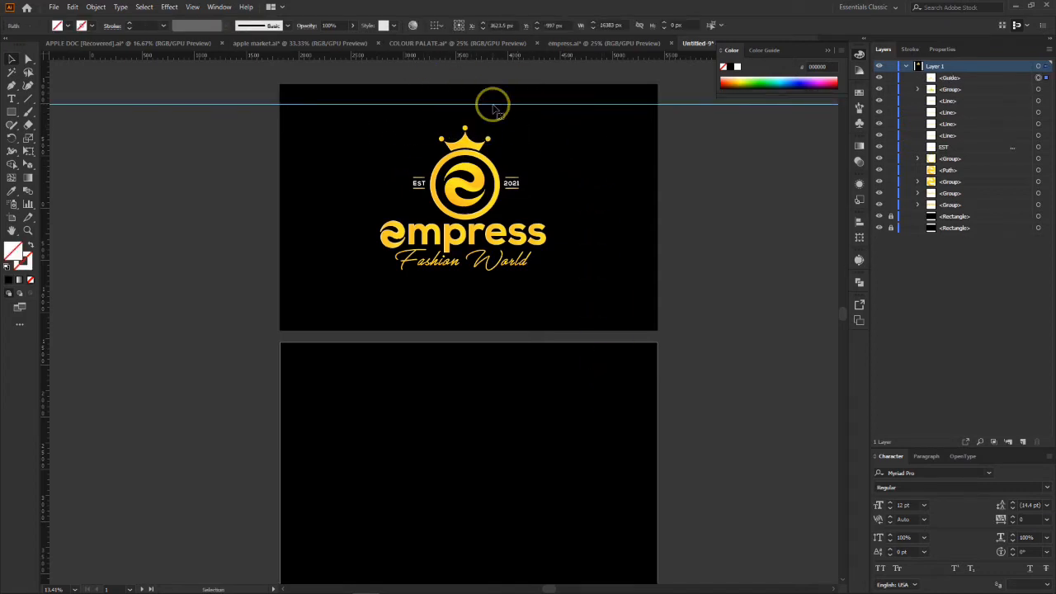
pyautogui.moveTo(493, 105); pyautogui.dragTo(474, 564)
pyautogui.scroll(-1, 476, 519)
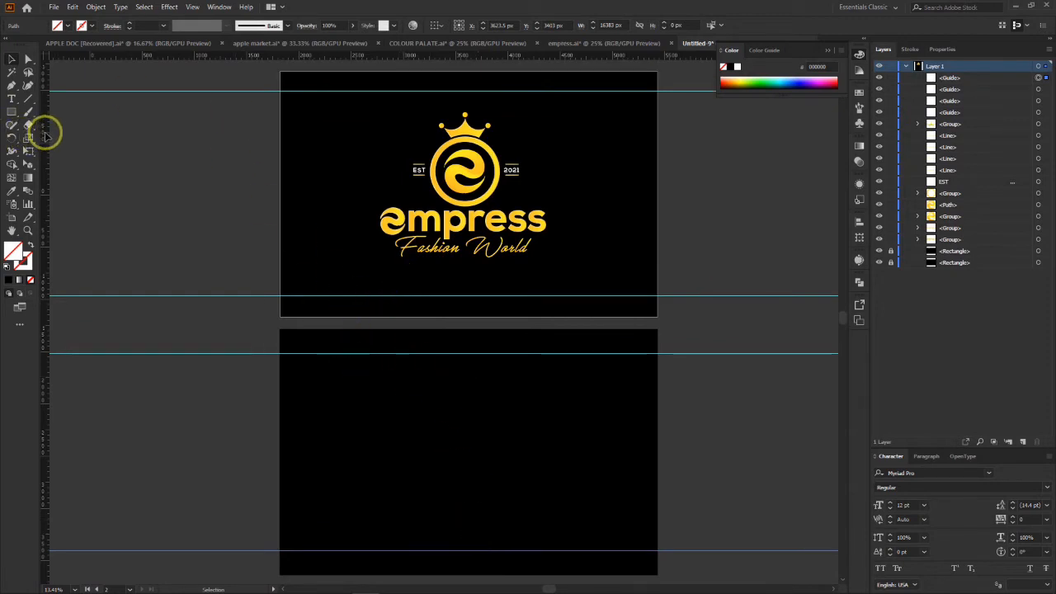
pyautogui.moveTo(45, 134); pyautogui.dragTo(634, 218)
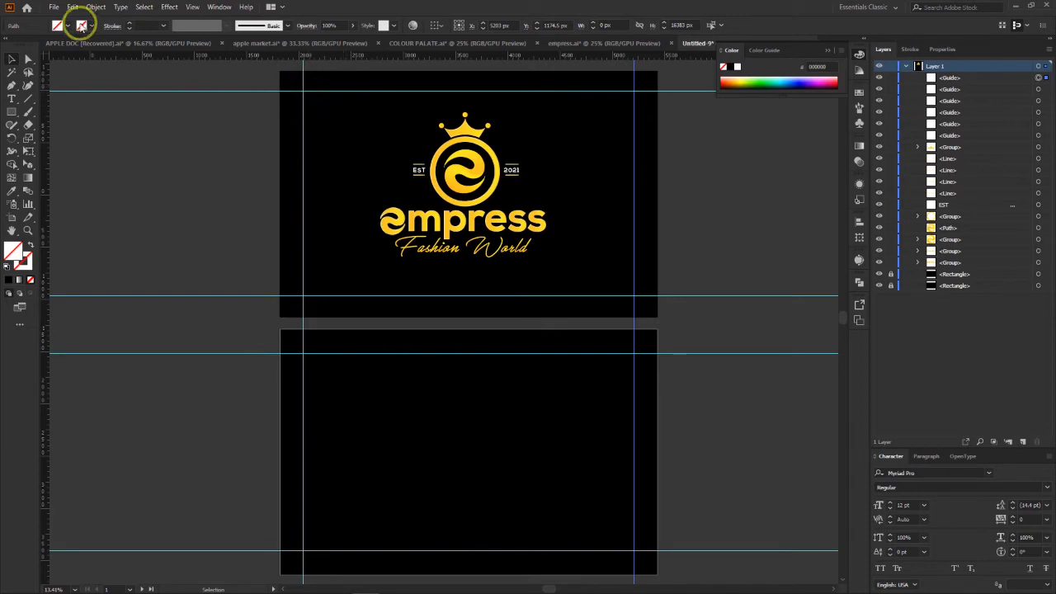
# Step: Change the guide color to Light Red in the Guides & Grid preferences and deselect the vertical guide
pyautogui.click(191, 8)
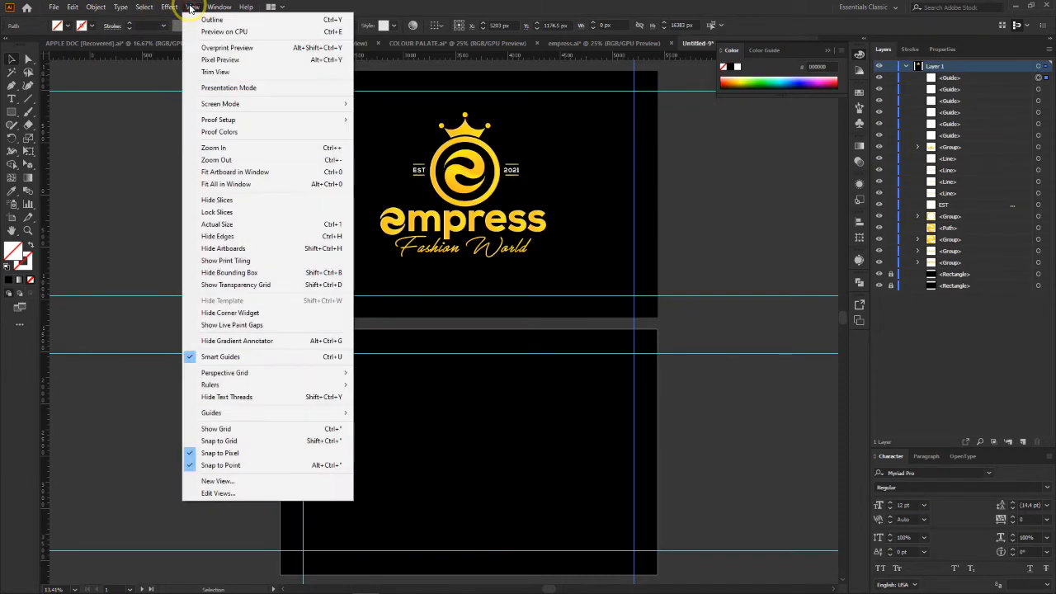
pyautogui.click(52, 8)
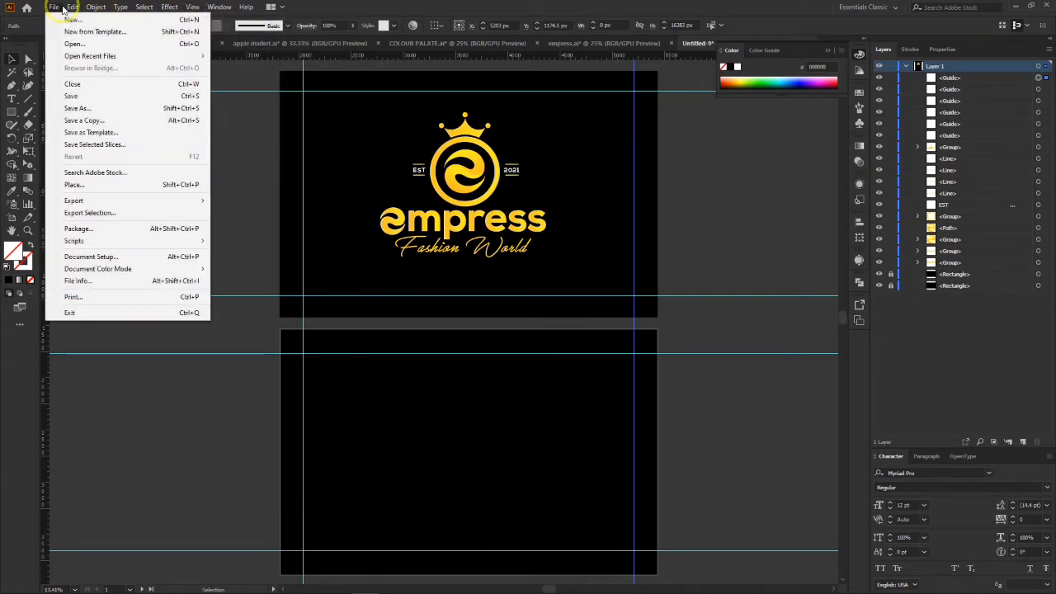
pyautogui.click(58, 7)
pyautogui.click(71, 8)
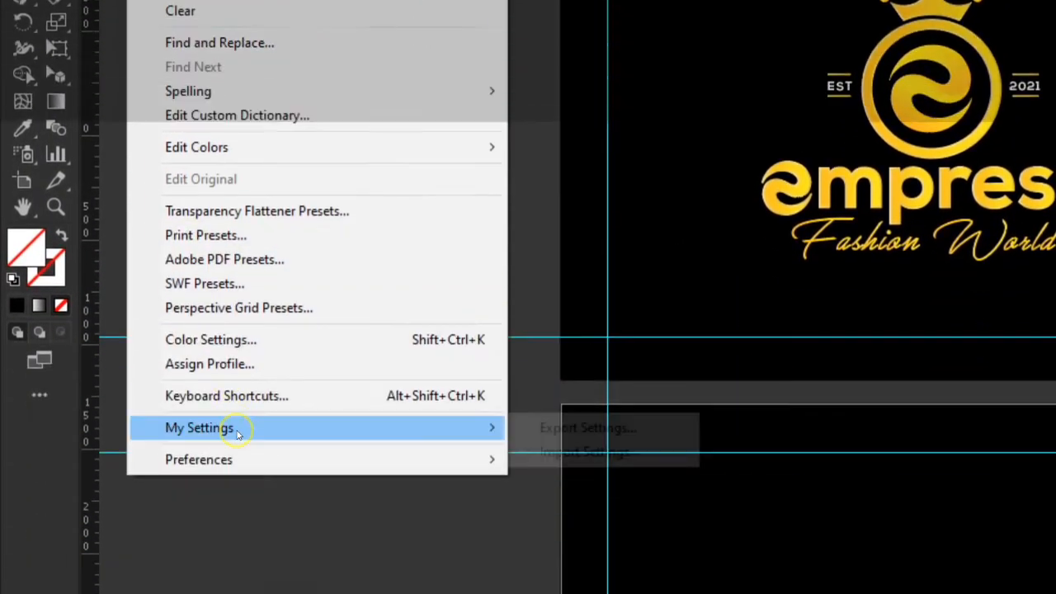
pyautogui.moveTo(238, 310)
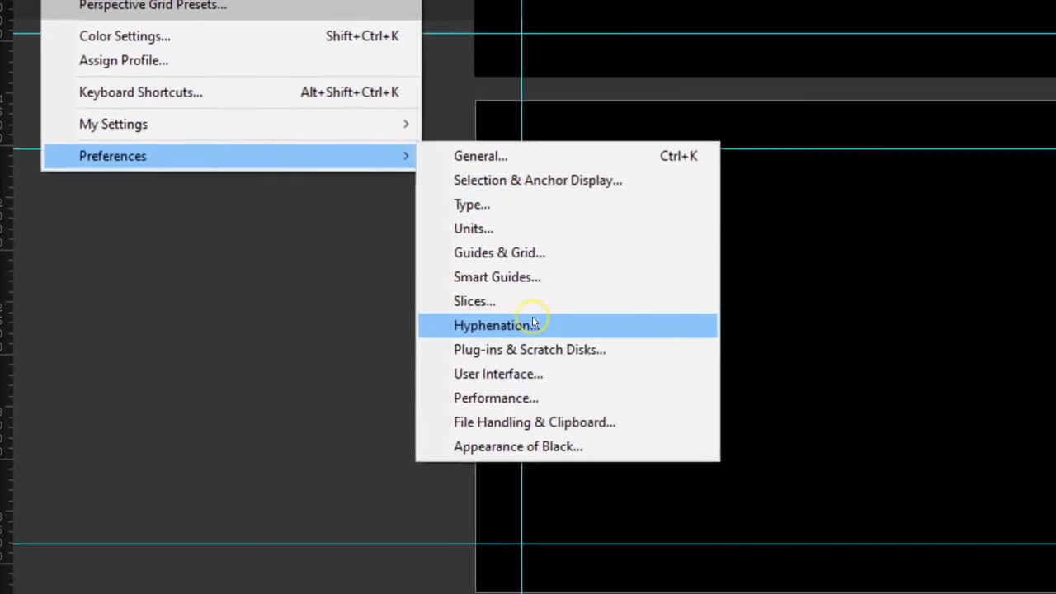
pyautogui.click(529, 252)
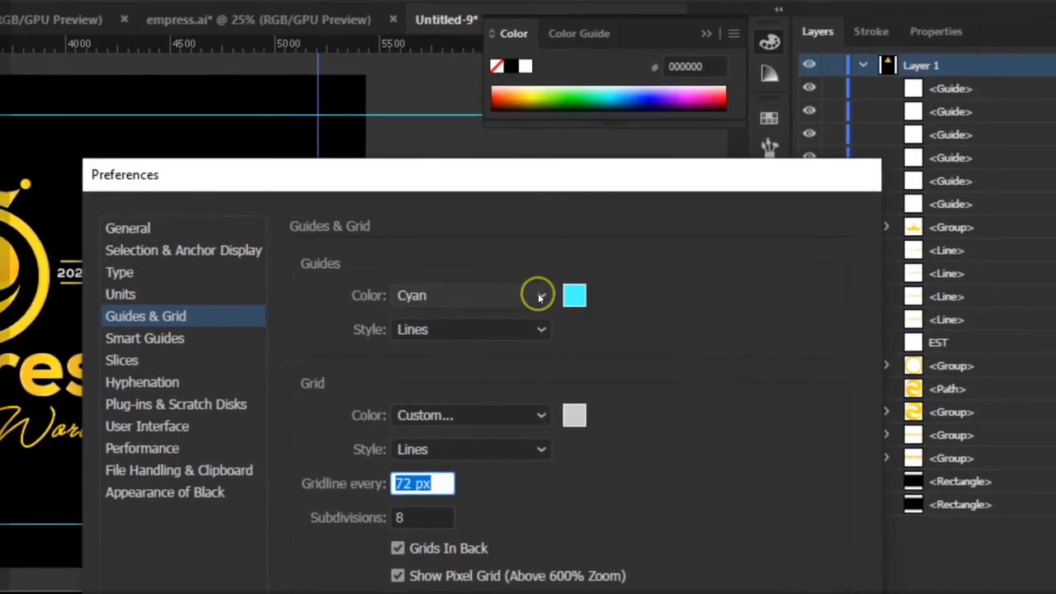
pyautogui.click(487, 295)
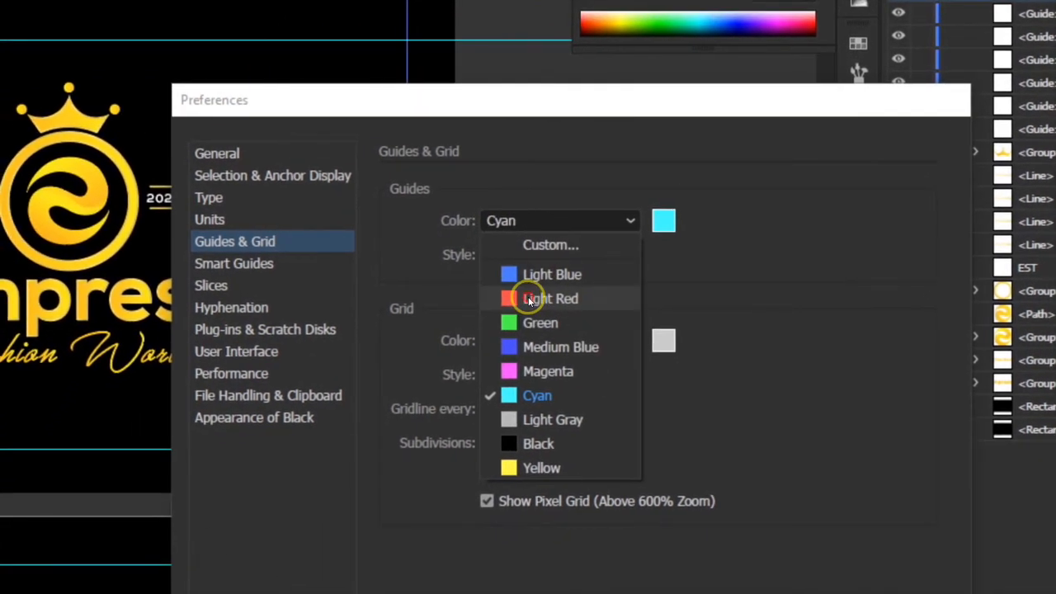
pyautogui.click(530, 301)
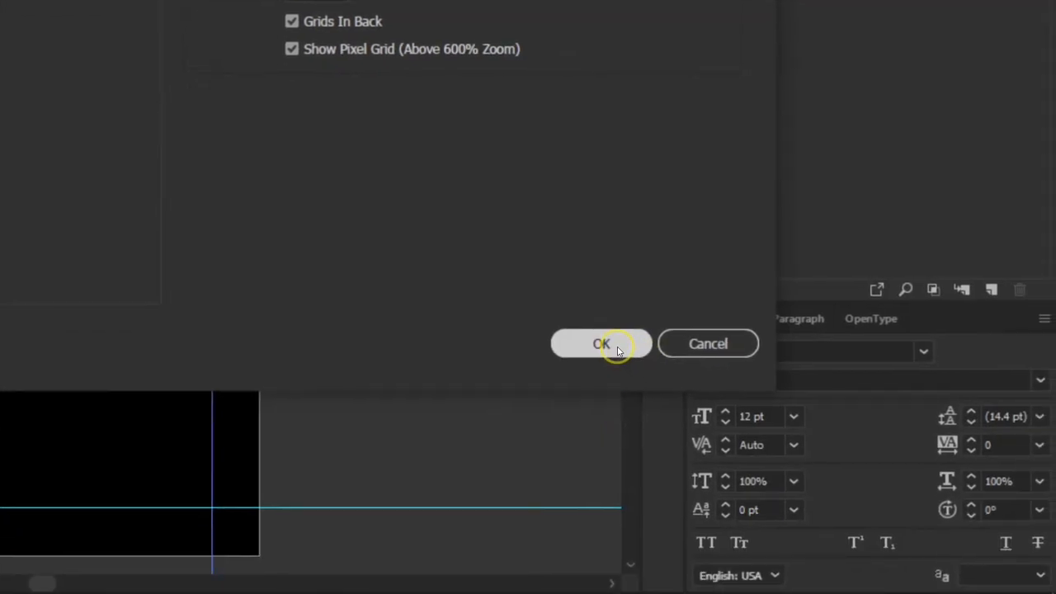
pyautogui.click(601, 344)
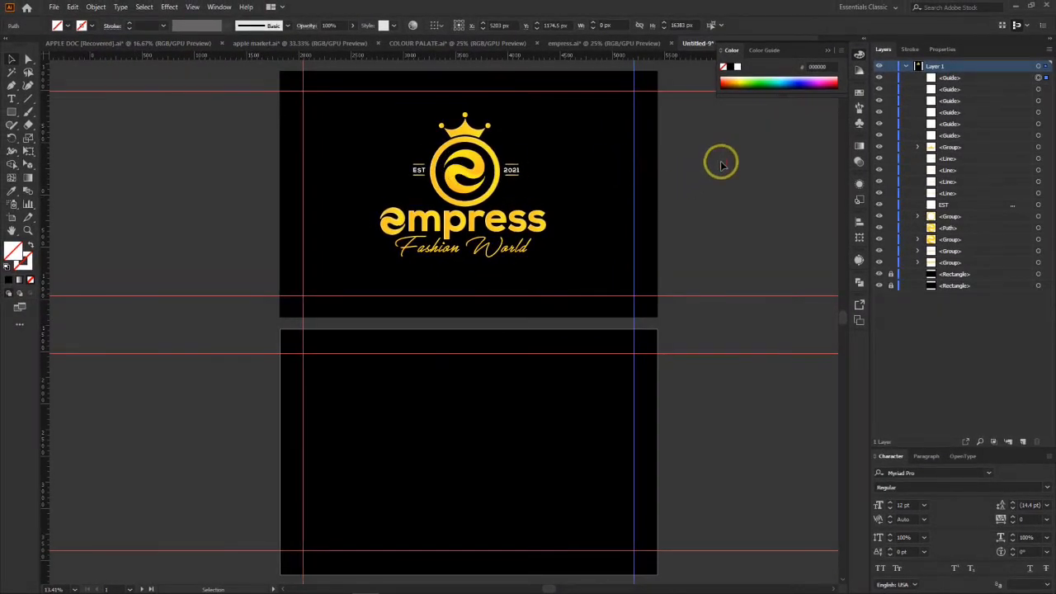
pyautogui.click(721, 163)
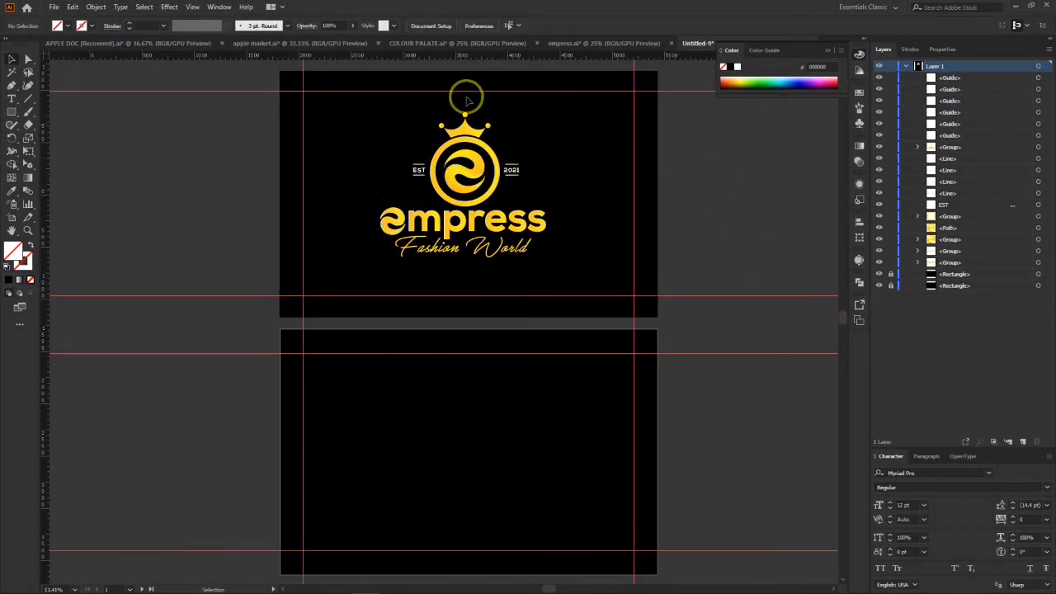
# Step: Add a placeholder text object near the upper left of the lower artboard and enlarge it to about 126 pt
pyautogui.scroll(-2, 578, 310)
pyautogui.scroll(-1, 571, 312)
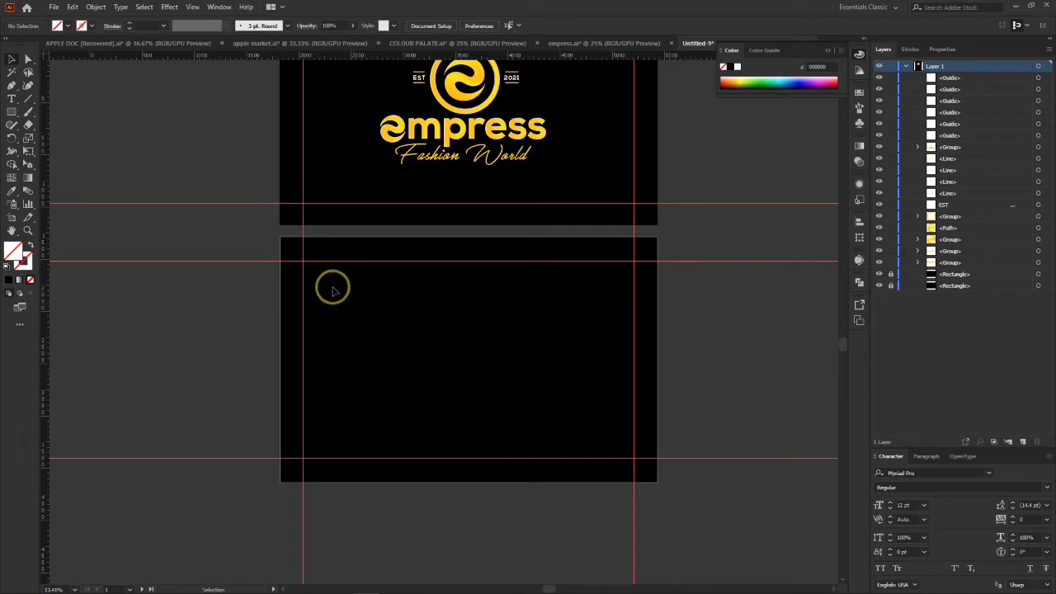
pyautogui.click(13, 99)
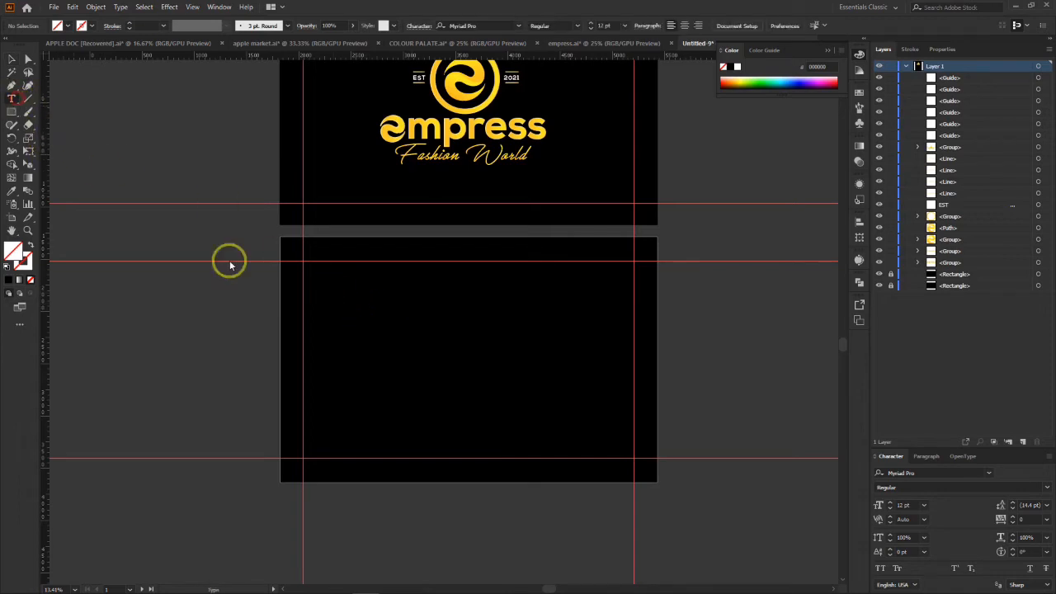
pyautogui.click(350, 285)
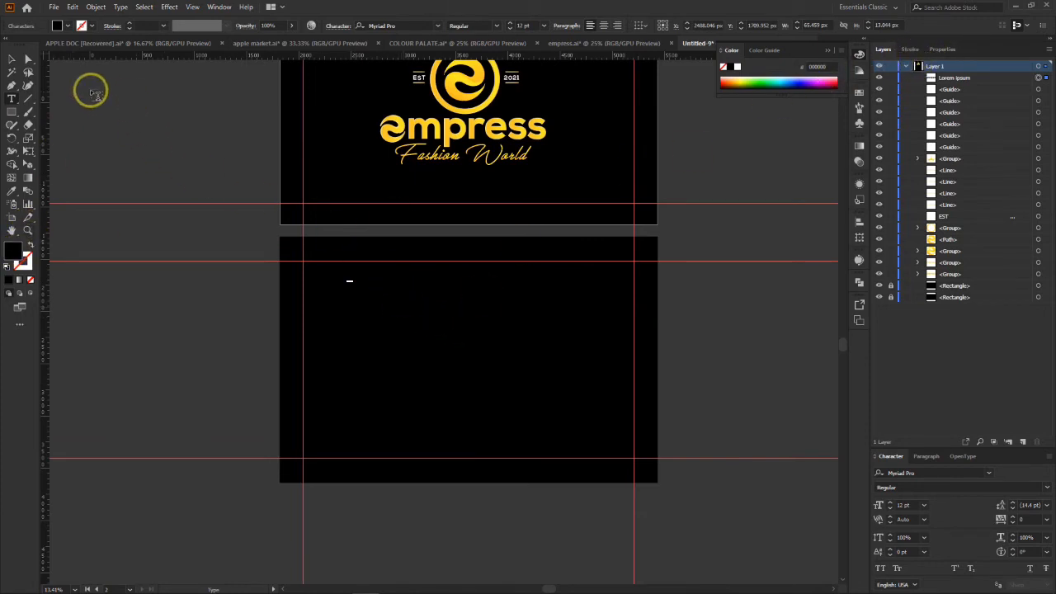
pyautogui.click(12, 60)
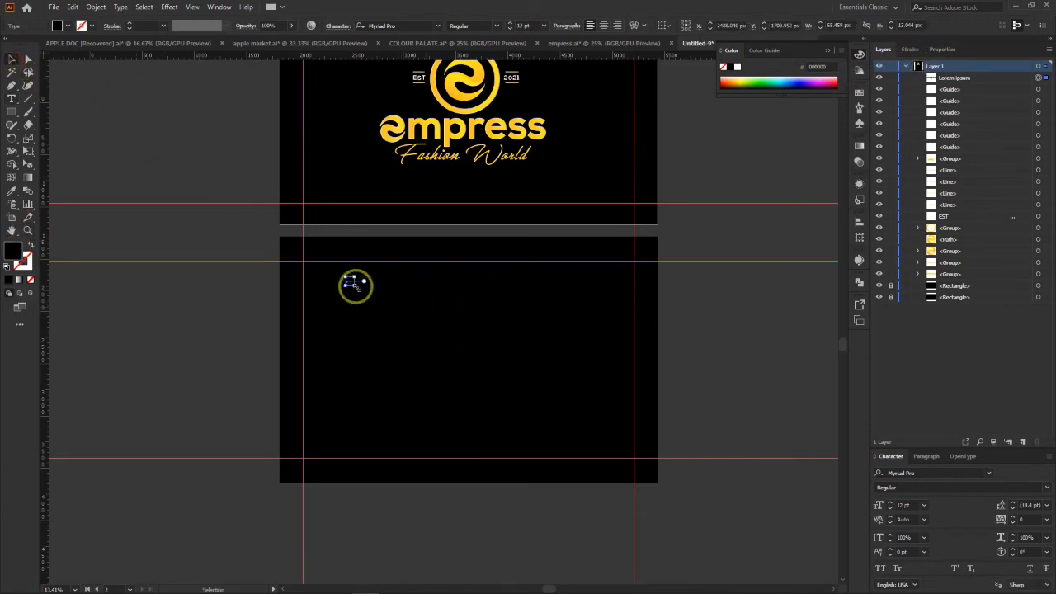
pyautogui.moveTo(355, 287); pyautogui.dragTo(494, 370)
pyautogui.click(24, 198)
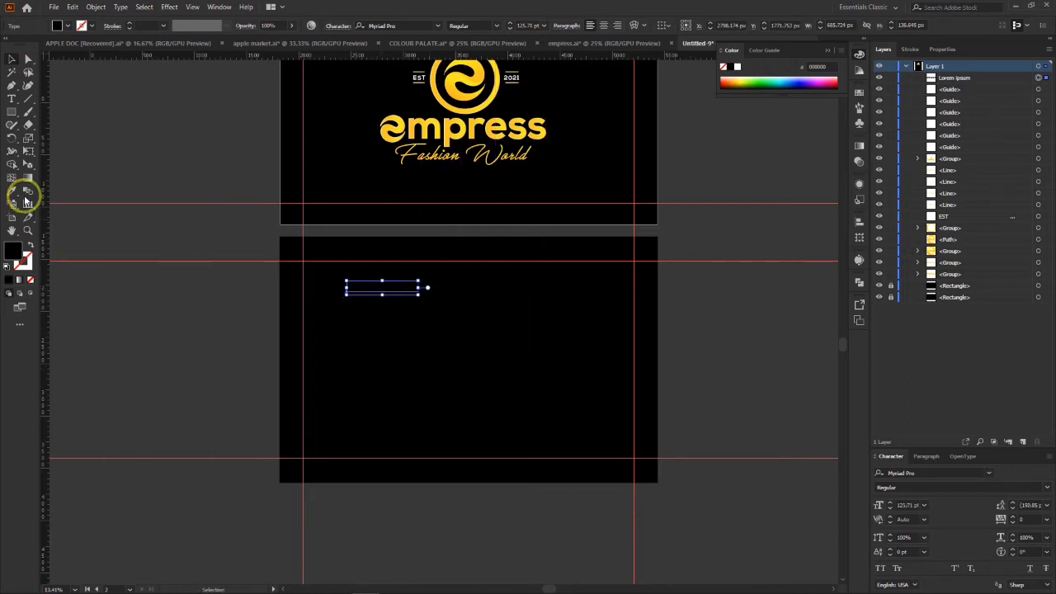
# Step: Replace the placeholder text with the contact's first name and initial in capitals, and fill it with white
pyautogui.click(17, 98)
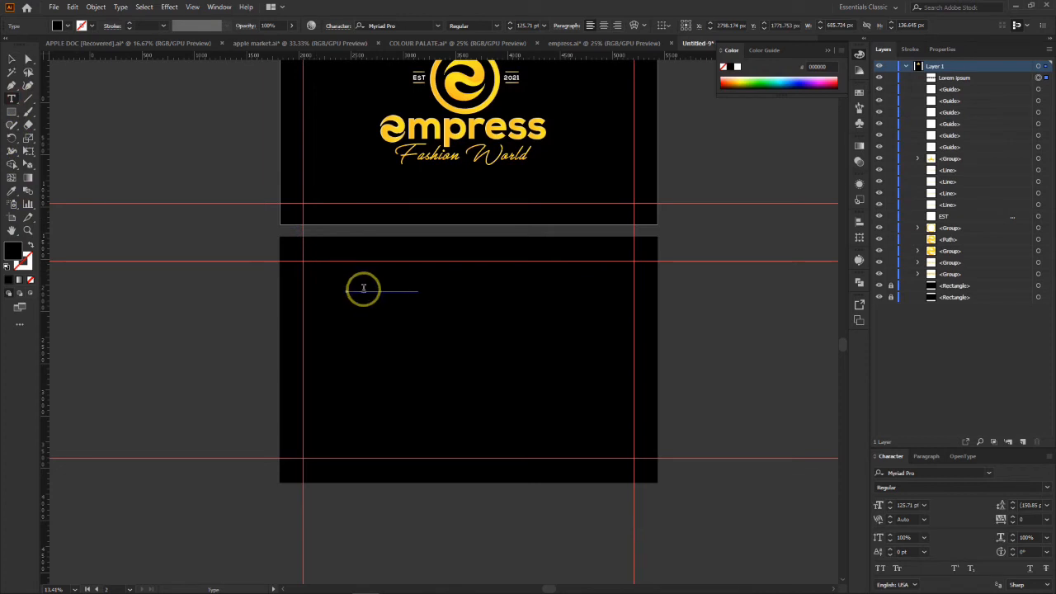
pyautogui.click(362, 285)
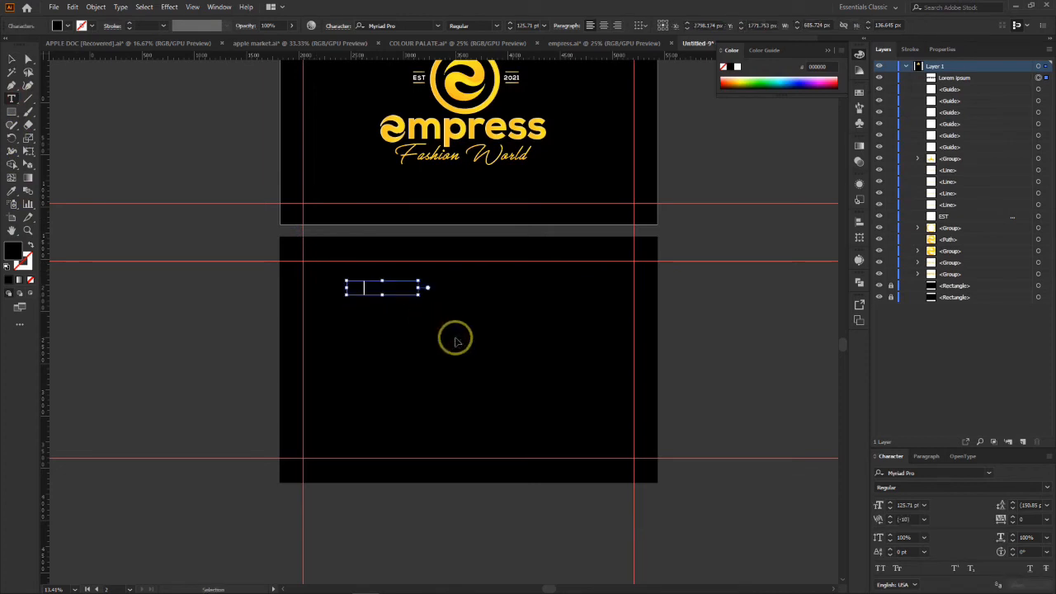
pyautogui.hotkey('ctrl', 'a')
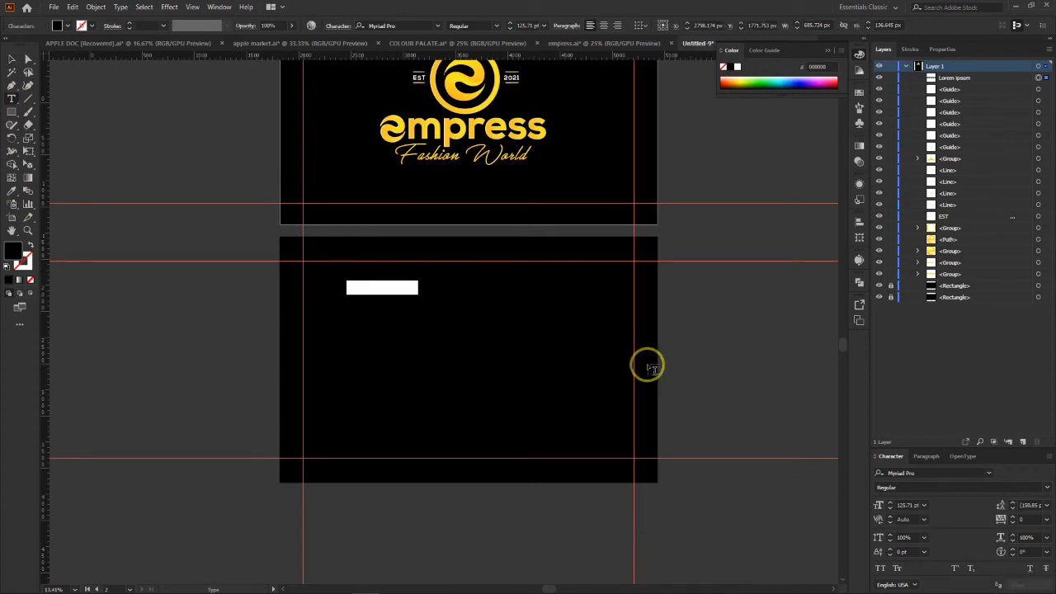
pyautogui.write('C')
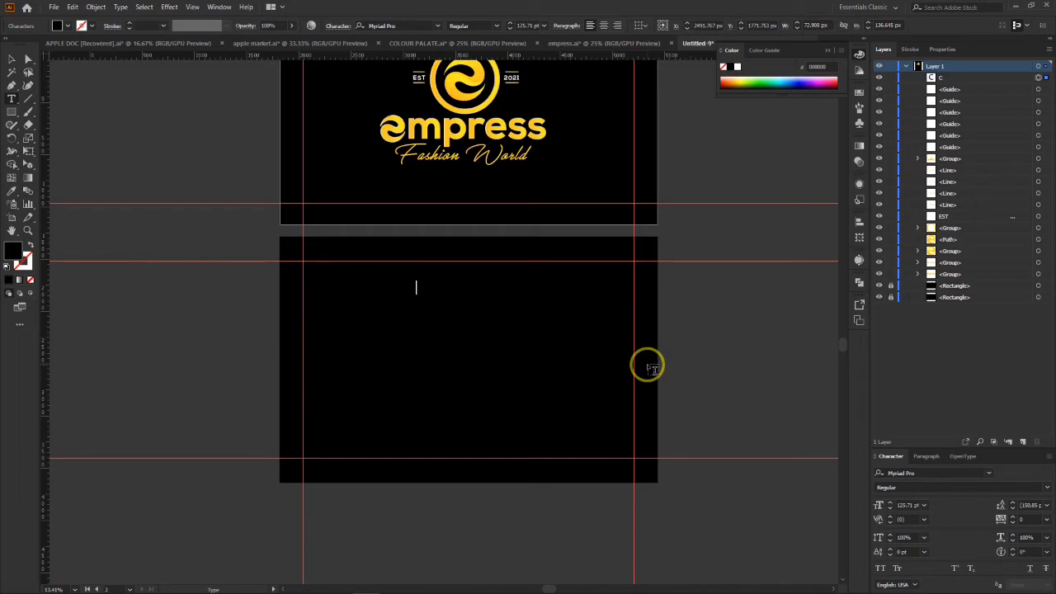
pyautogui.hotkey('ctrl', 'a')
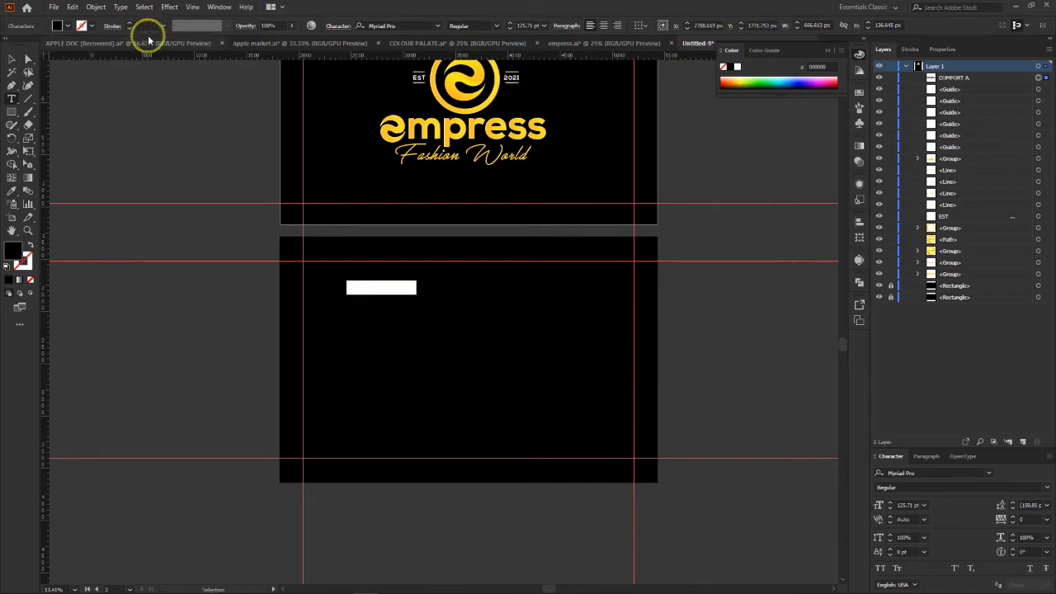
pyautogui.click(66, 26)
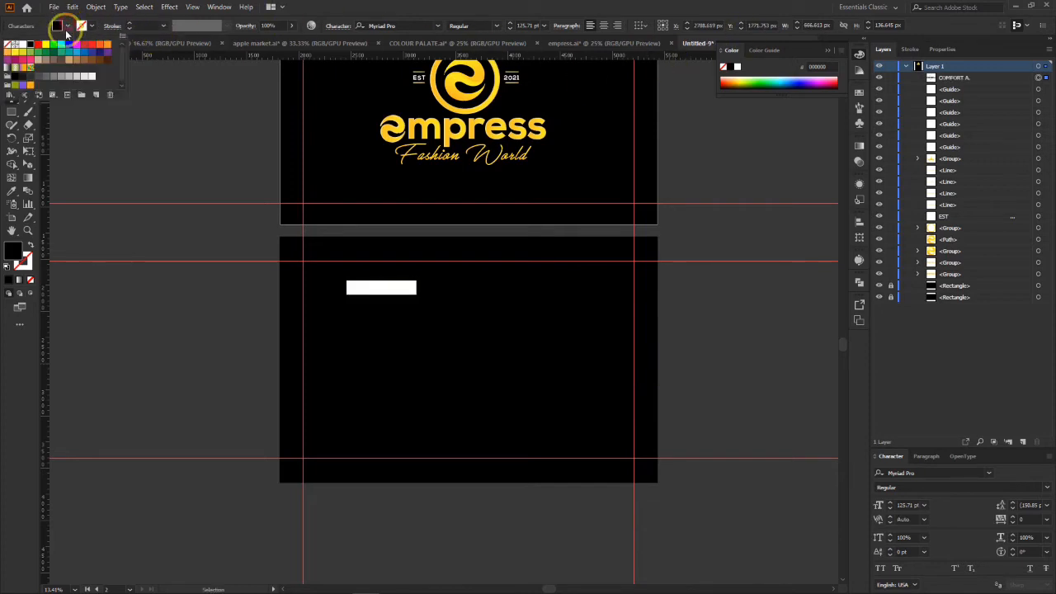
pyautogui.click(22, 39)
pyautogui.click(350, 5)
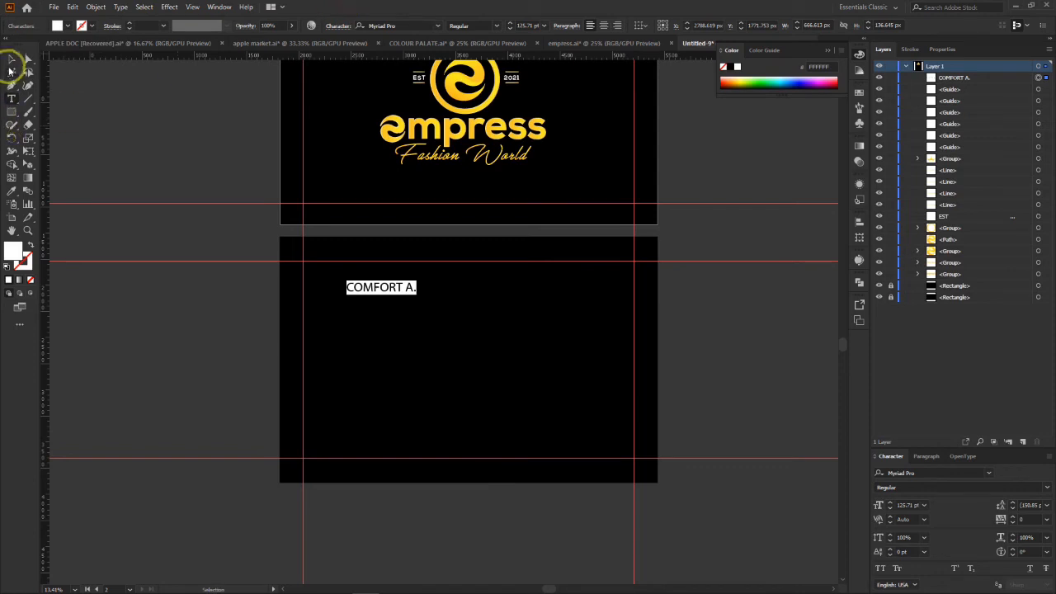
# Step: Enlarge the contact name to about 235 pt and set its font to MADE Tommy Soft ExtraBold
pyautogui.click(11, 56)
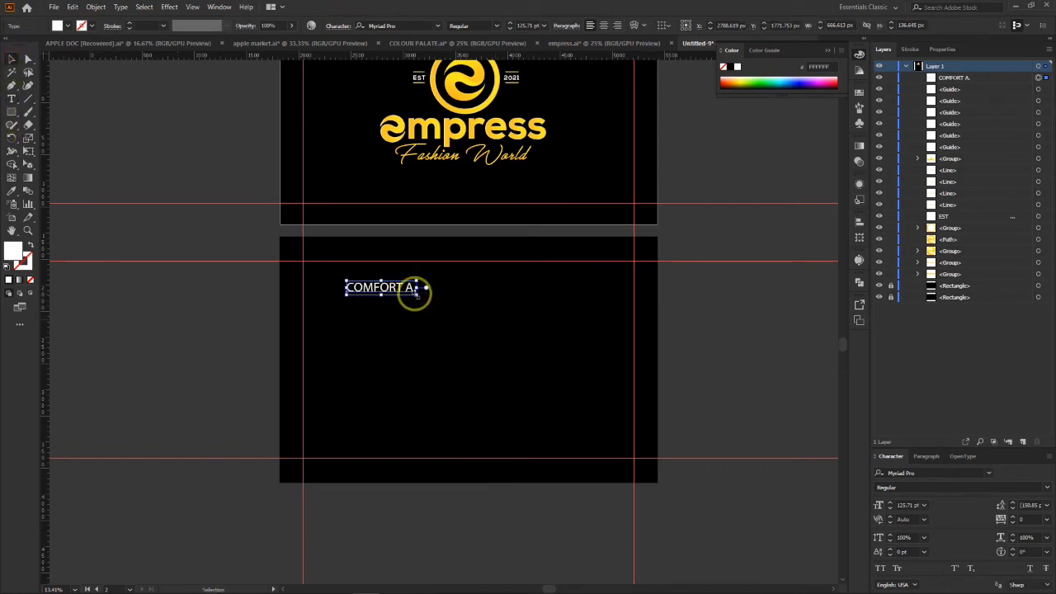
pyautogui.moveTo(416, 293)
pyautogui.mouseDown()
pyautogui.moveTo(486, 325)
pyautogui.moveTo(405, 278)
pyautogui.moveTo(410, 286)
pyautogui.mouseUp()
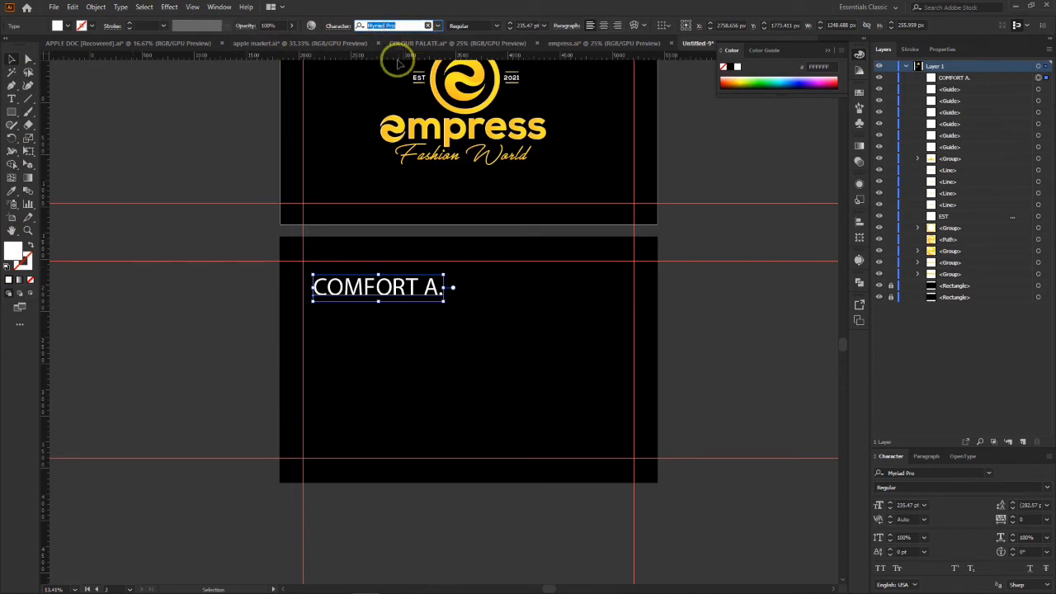
pyautogui.write('made')
pyautogui.click(548, 113)
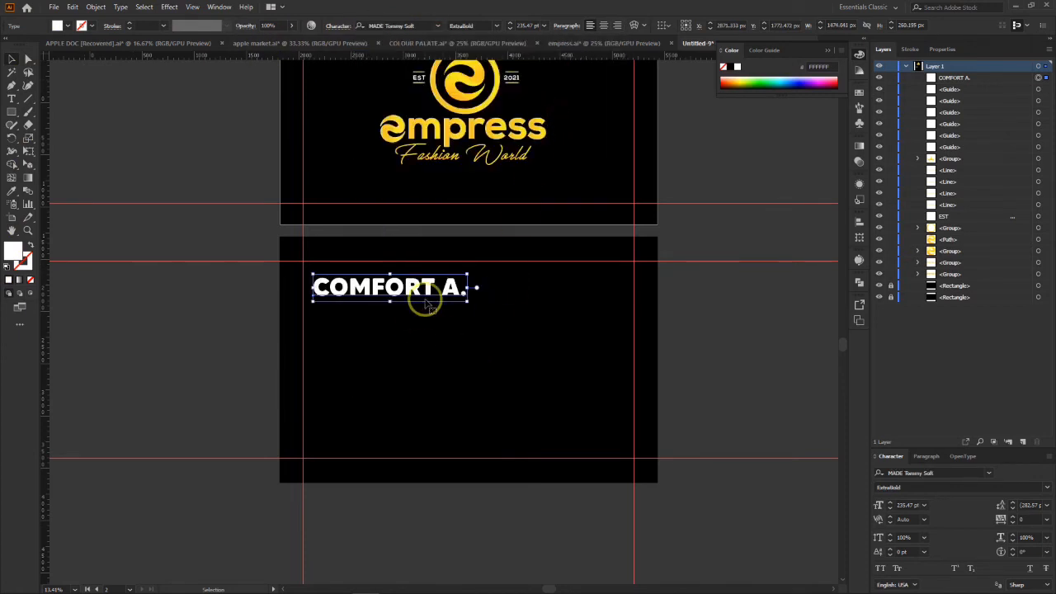
# Step: Set only the initial letter at the end of the contact name to the Light weight
pyautogui.click(9, 102)
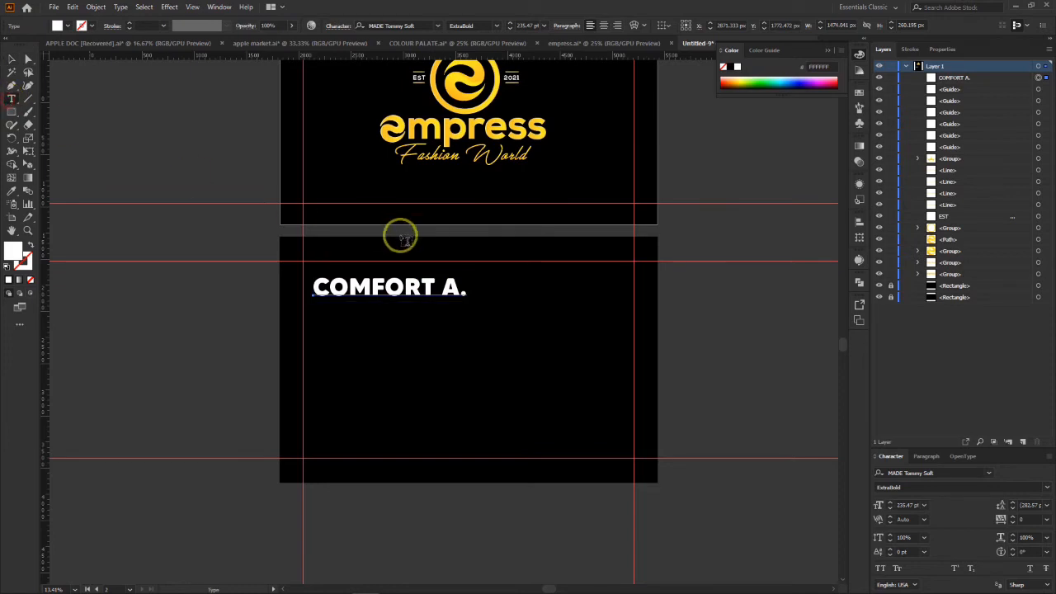
pyautogui.moveTo(442, 288); pyautogui.dragTo(456, 291)
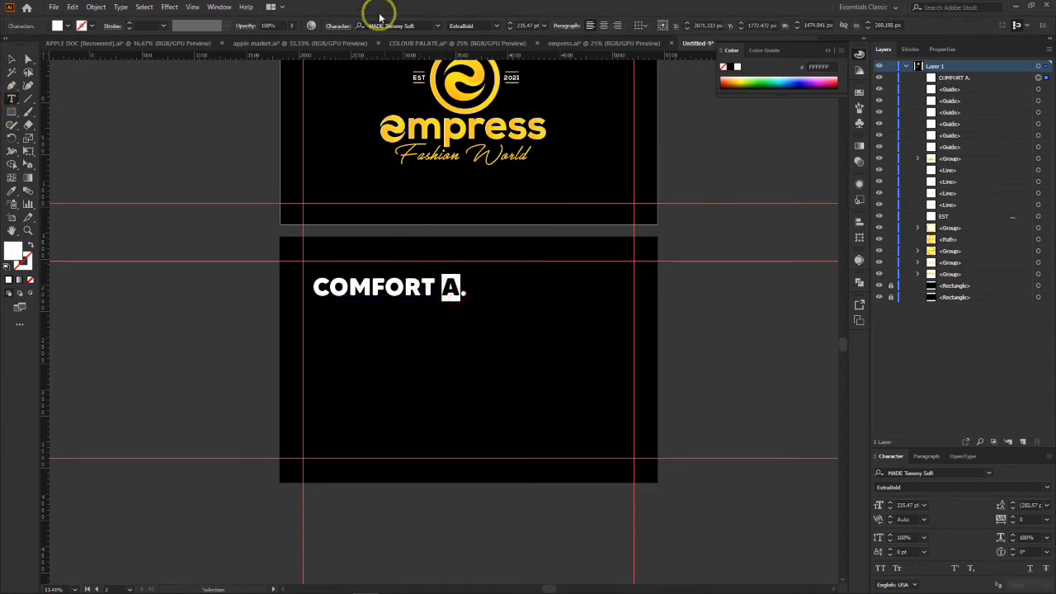
pyautogui.click(496, 29)
pyautogui.click(486, 51)
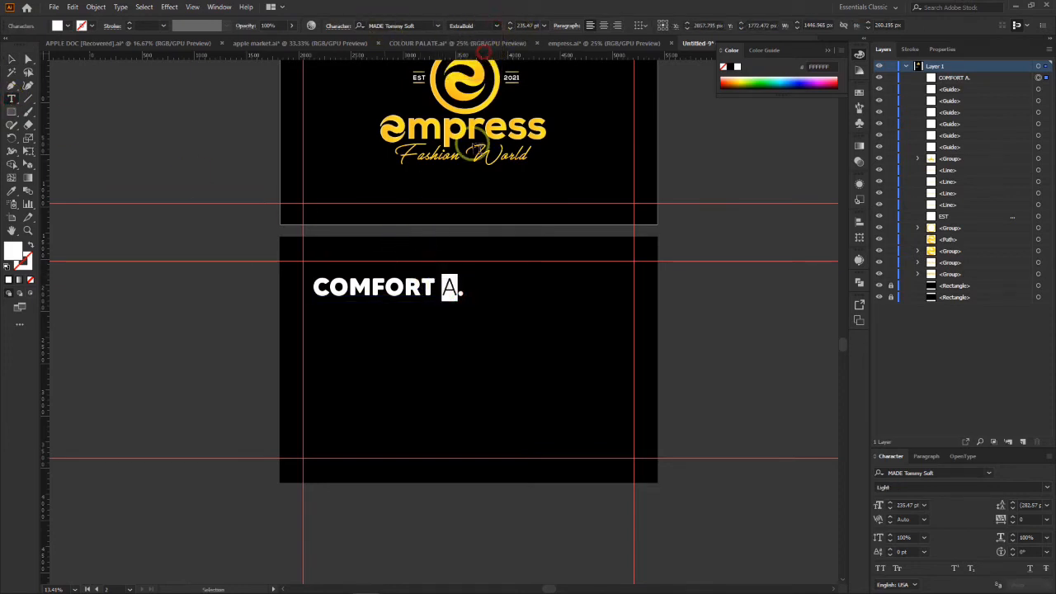
pyautogui.click(450, 288)
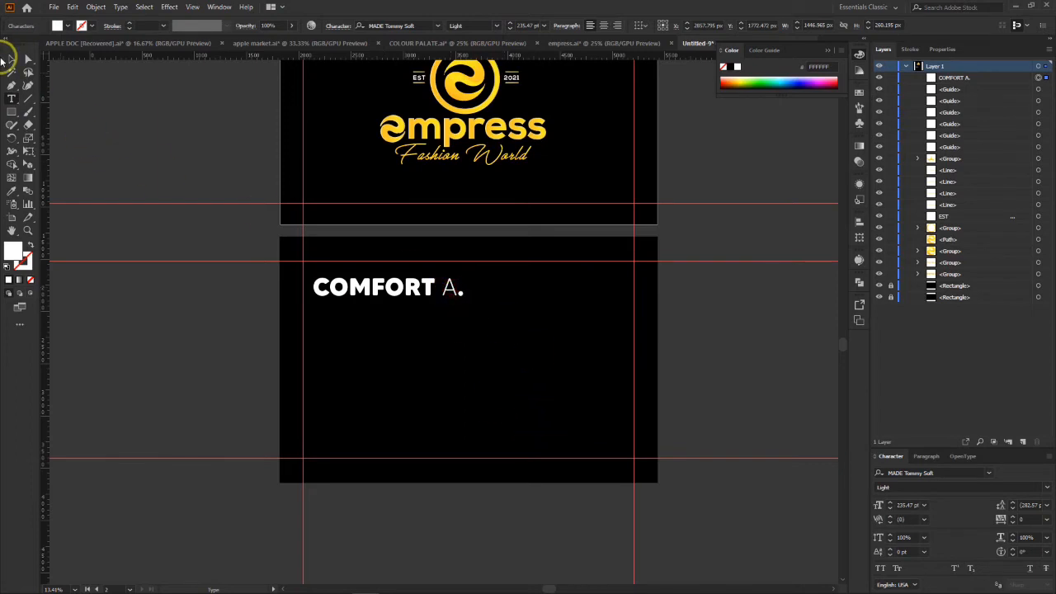
pyautogui.click(10, 60)
pyautogui.click(726, 327)
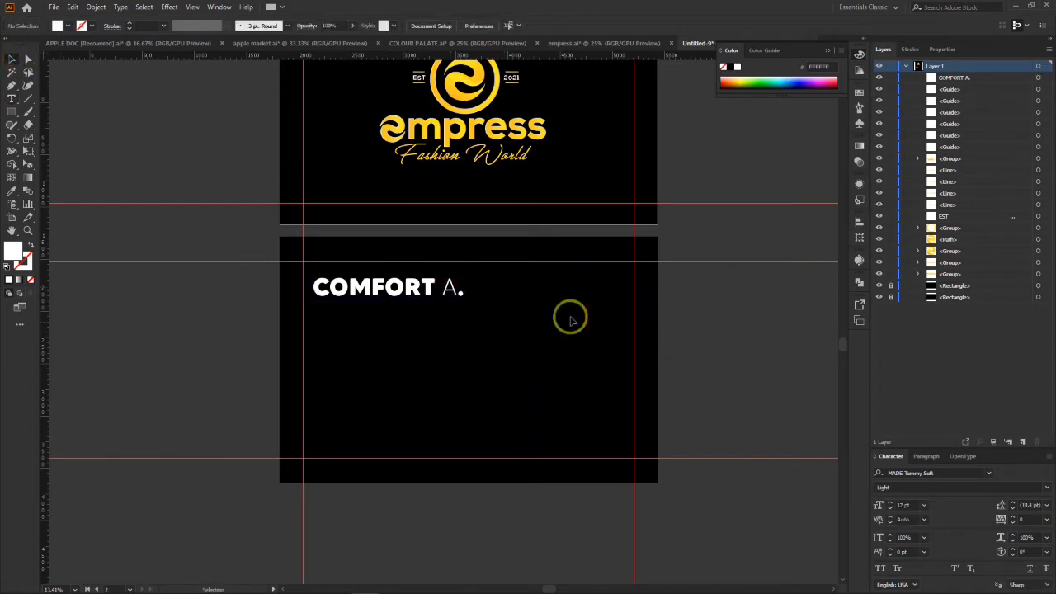
# Step: Reduce the contact name to about 200 pt and position it slightly inside the left margin guide of the lower artboard
pyautogui.click(396, 292)
pyautogui.moveTo(396, 292); pyautogui.dragTo(435, 295)
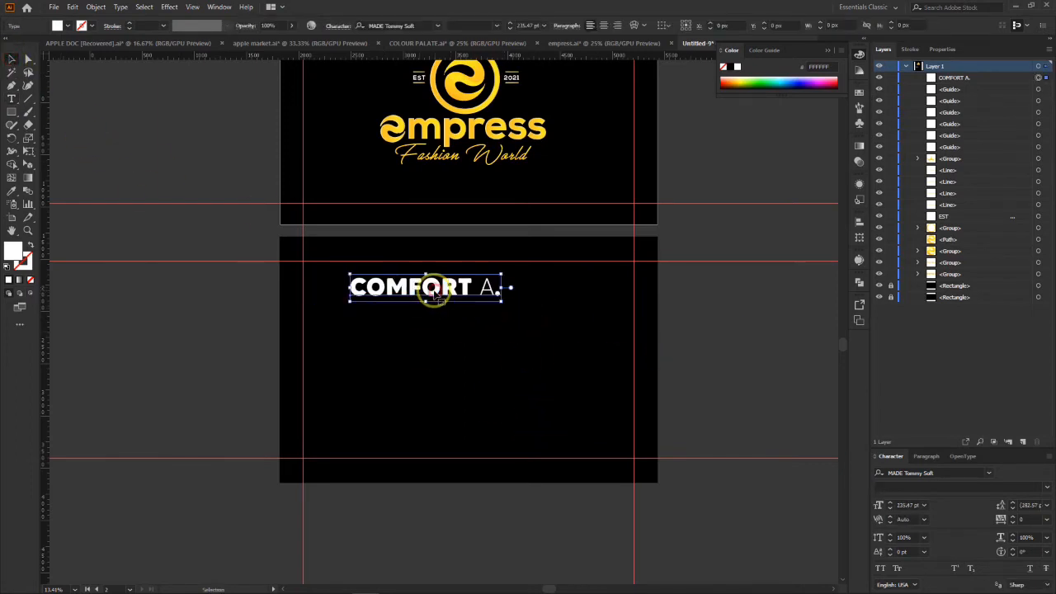
pyautogui.moveTo(502, 272); pyautogui.dragTo(478, 301)
pyautogui.moveTo(399, 291); pyautogui.dragTo(381, 287)
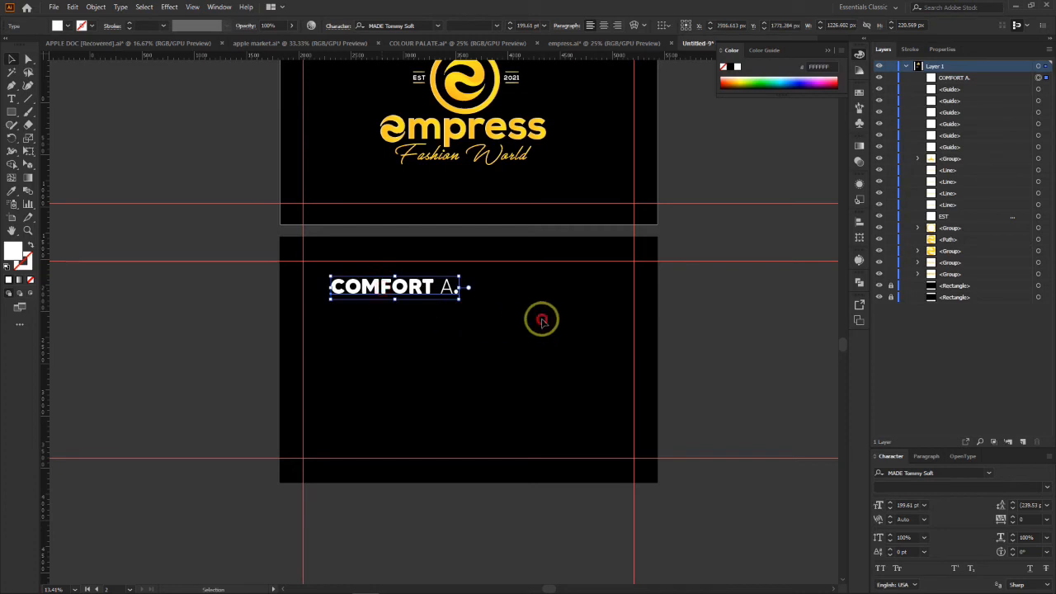
pyautogui.click(540, 316)
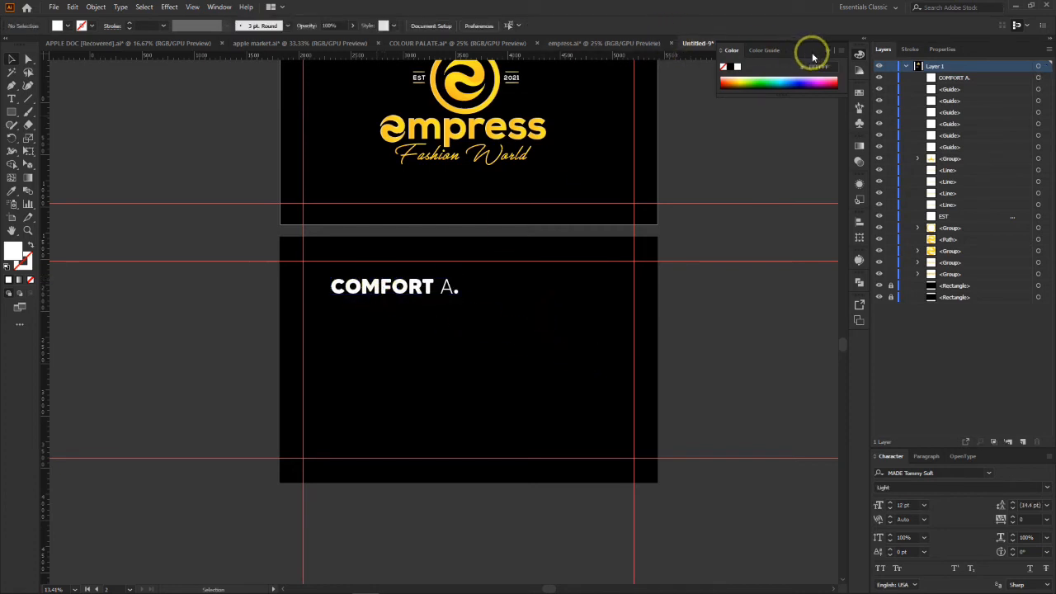
# Step: Copy the plain person icon from COLOUR PALATE.ai onto the lower artboard, enlarge it to about 151 px wide and place it before the contact name
pyautogui.click(827, 56)
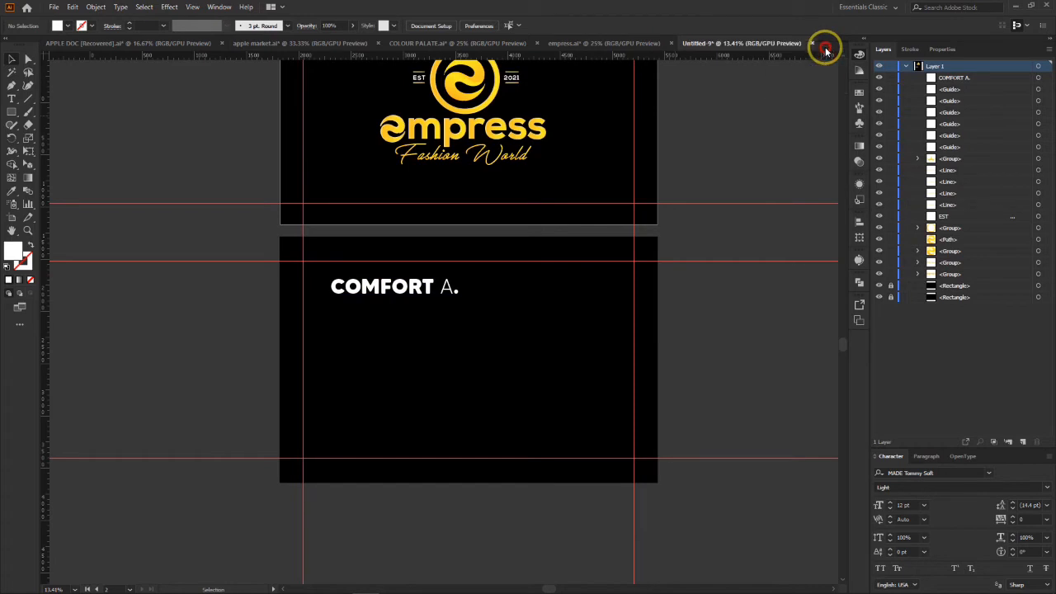
pyautogui.click(425, 47)
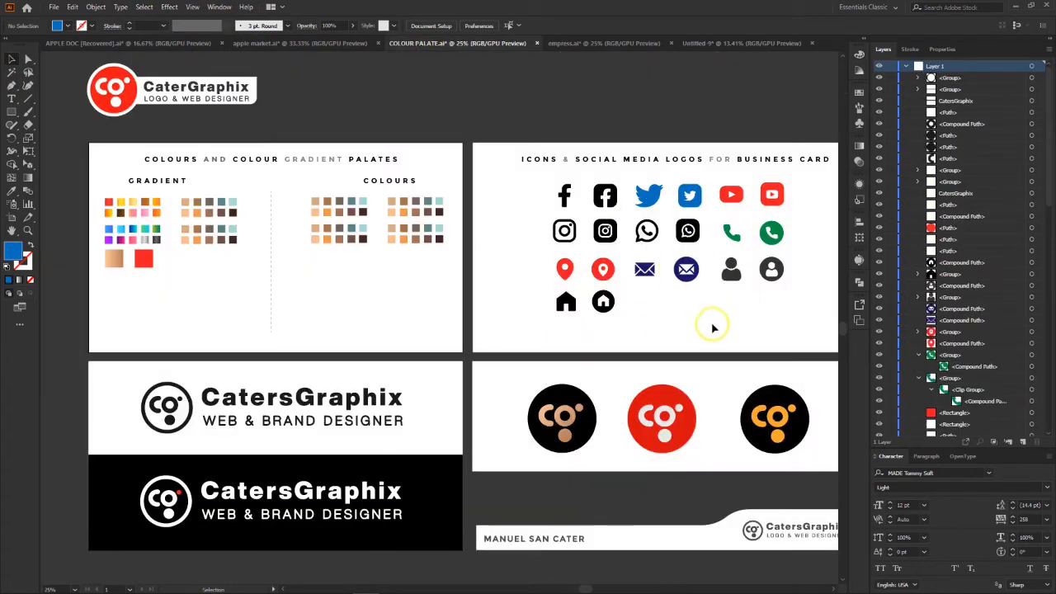
pyautogui.click(733, 277)
pyautogui.click(731, 43)
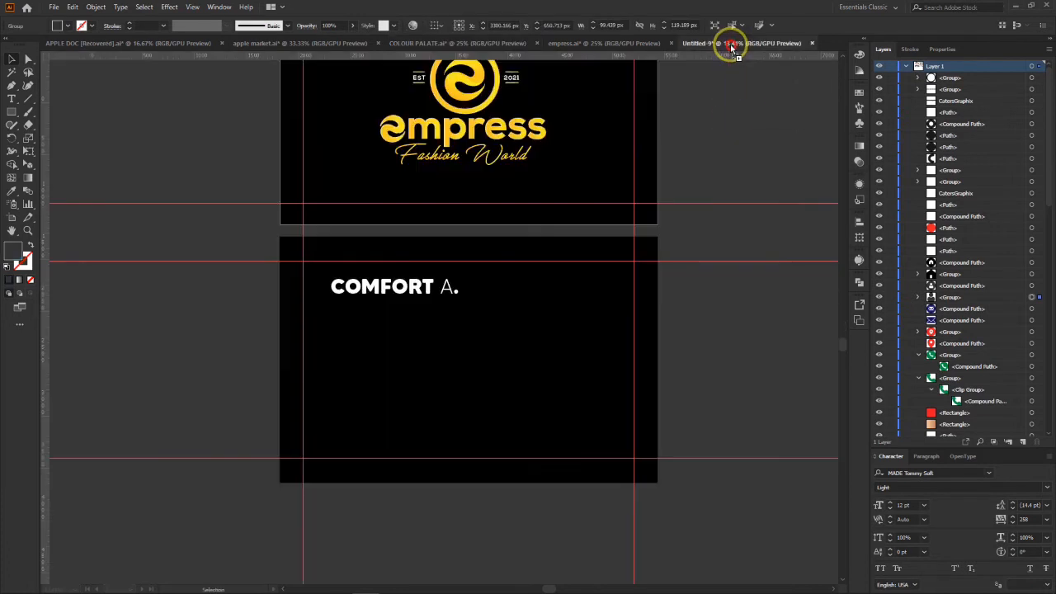
pyautogui.hotkey('ctrl', 'v')
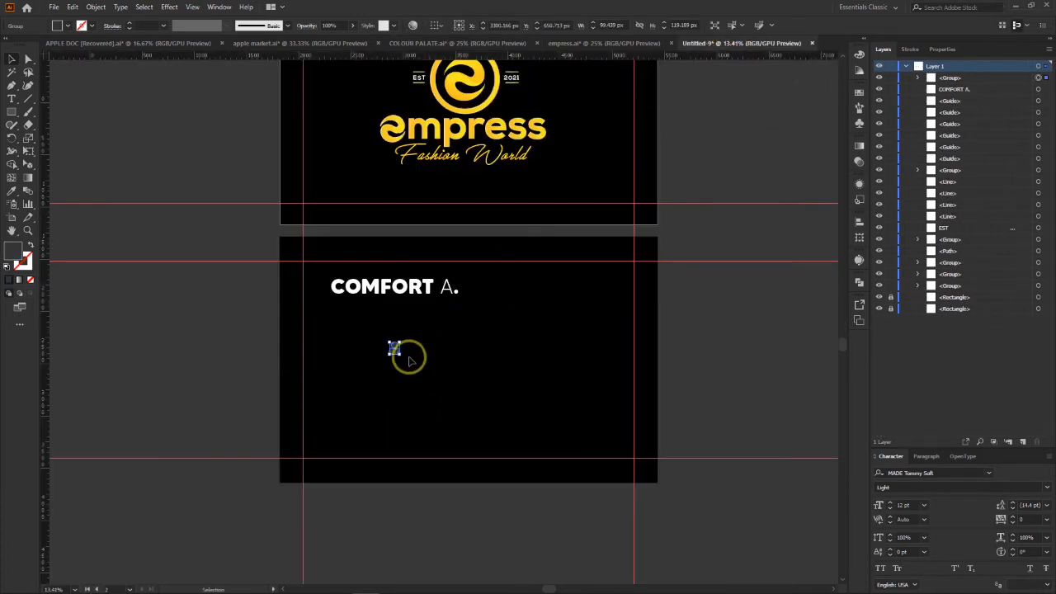
pyautogui.moveTo(402, 342); pyautogui.dragTo(319, 290)
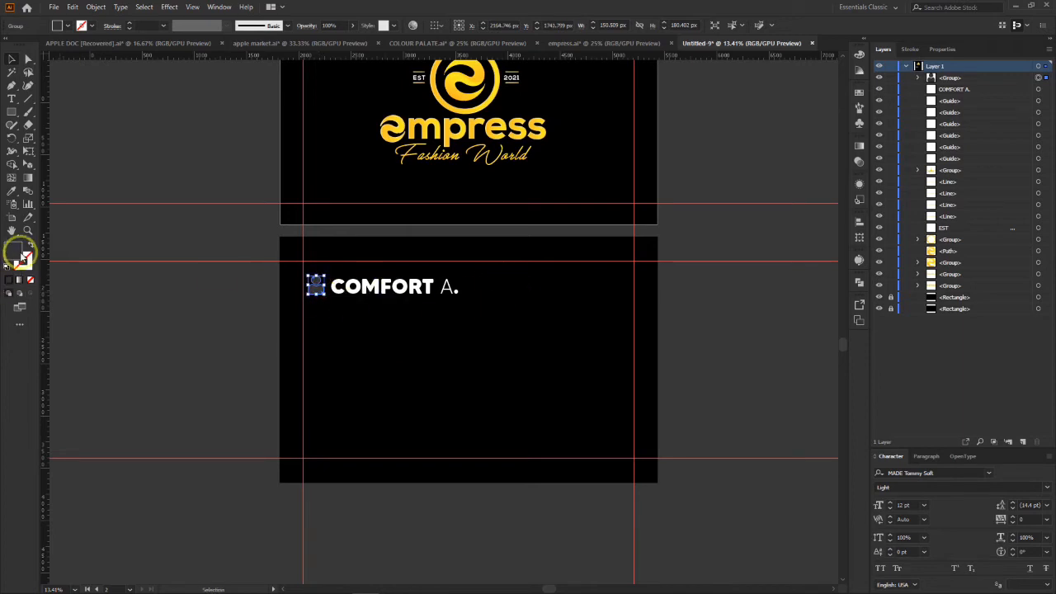
# Step: Fill the person icon beside the contact name with a medium green
pyautogui.doubleClick(16, 252)
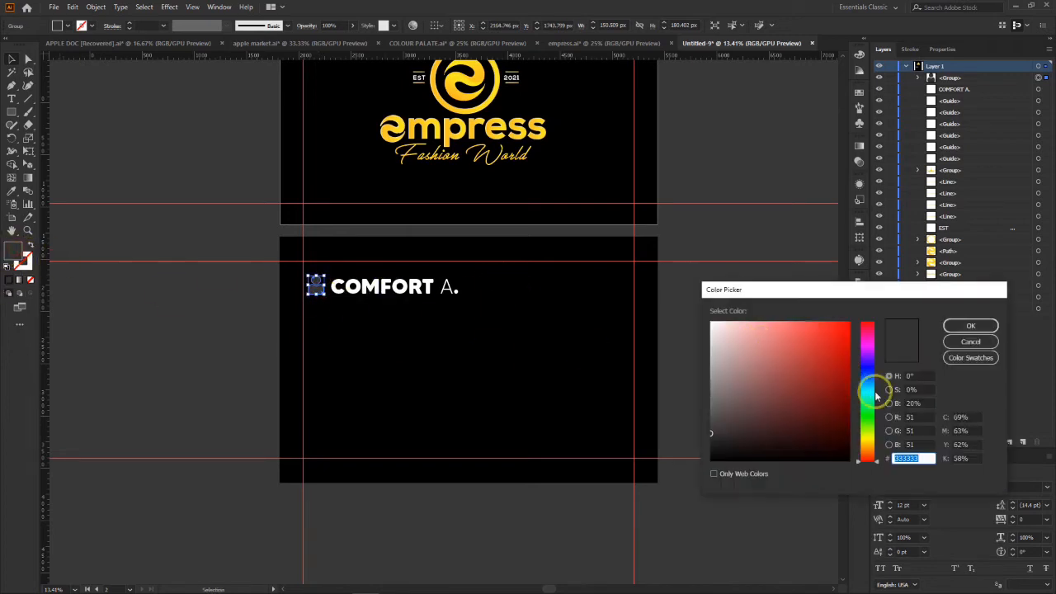
pyautogui.click(873, 417)
pyautogui.click(802, 391)
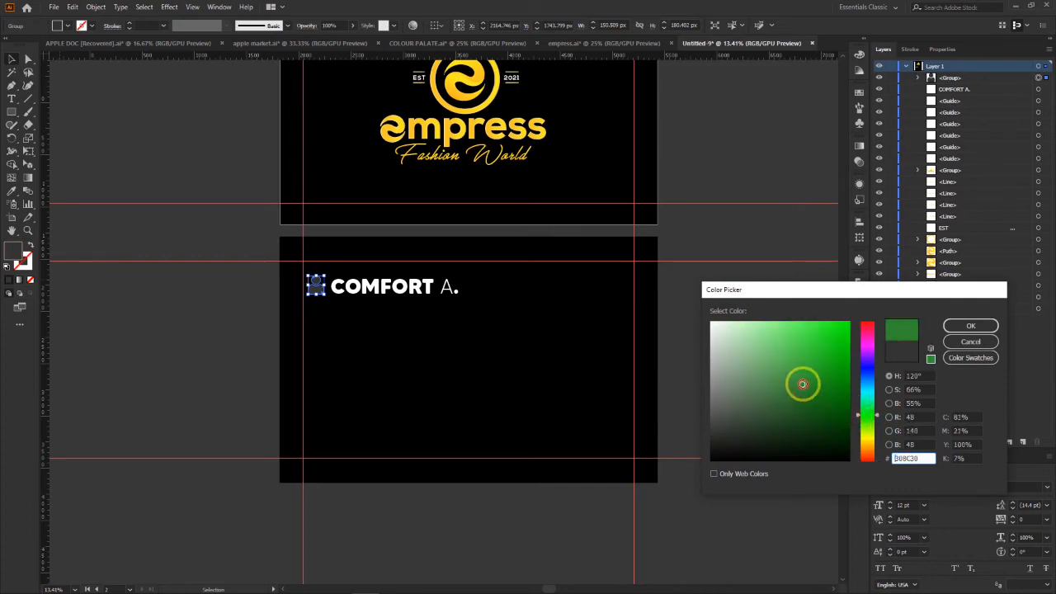
pyautogui.click(787, 373)
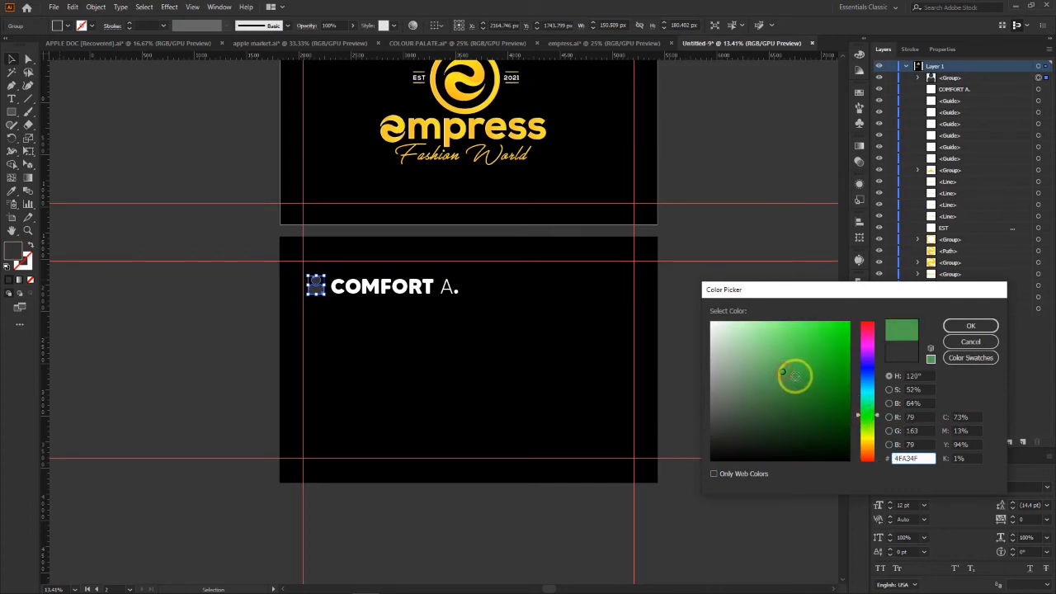
pyautogui.click(957, 325)
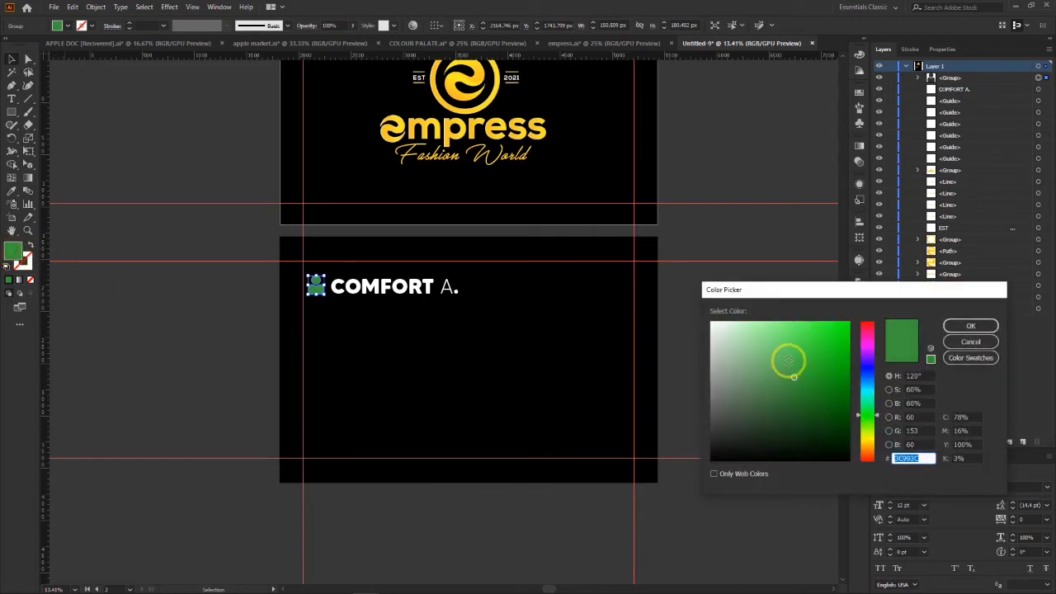
pyautogui.click(971, 326)
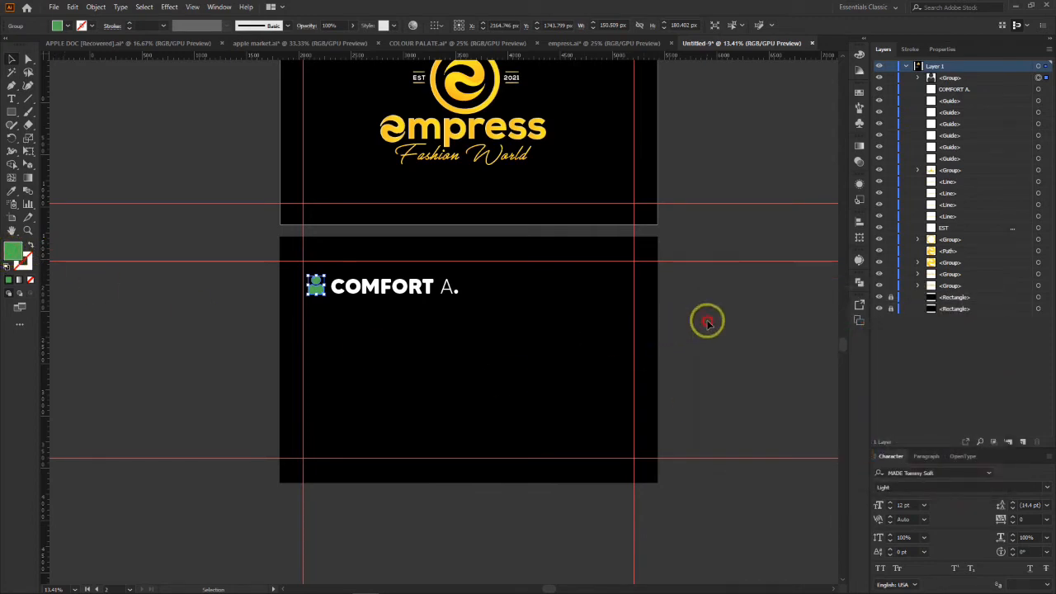
pyautogui.click(704, 324)
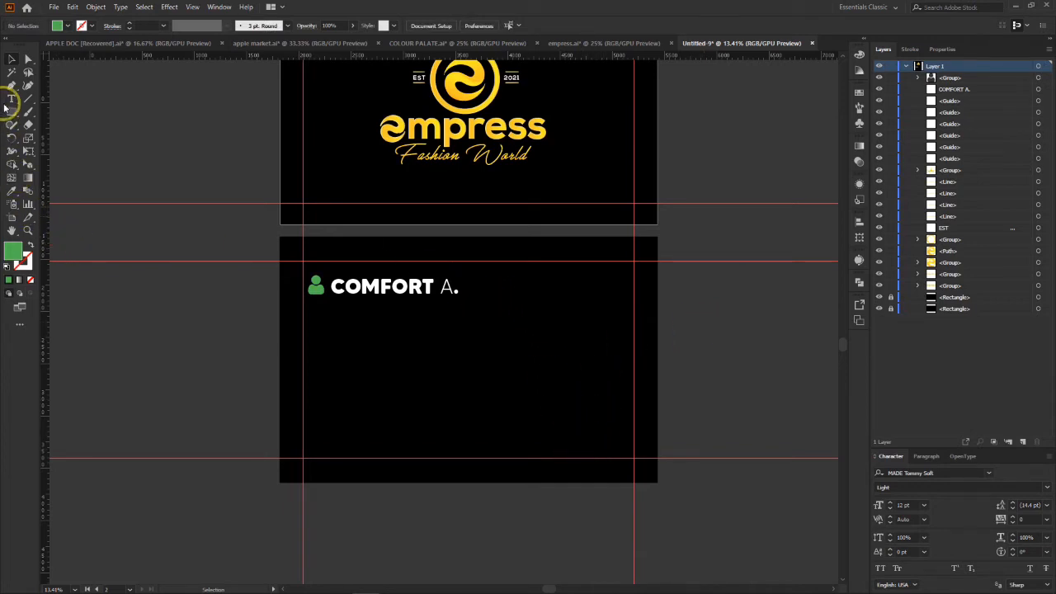
# Step: Duplicate the contact name directly below the original and replace the copy's text with C.E.O
pyautogui.click(12, 99)
pyautogui.click(355, 301)
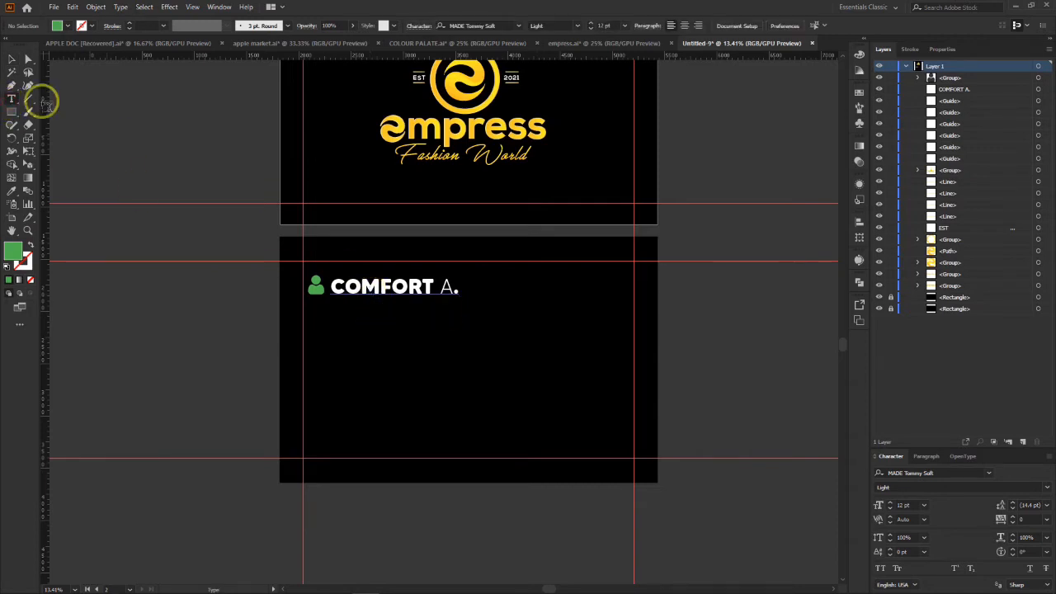
pyautogui.click(28, 59)
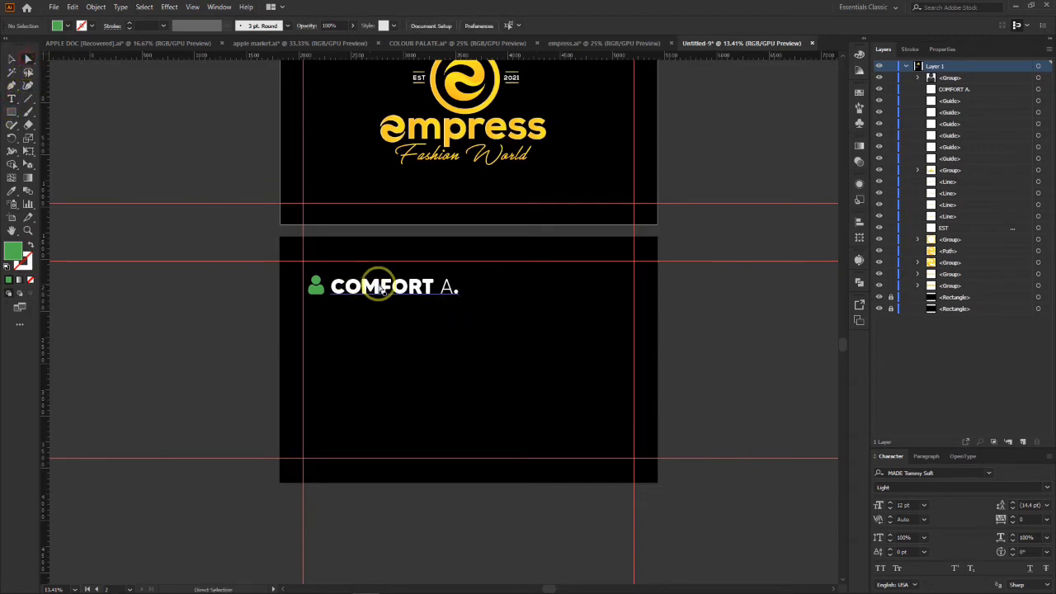
pyautogui.moveTo(383, 292); pyautogui.dragTo(299, 314)
pyautogui.click(11, 98)
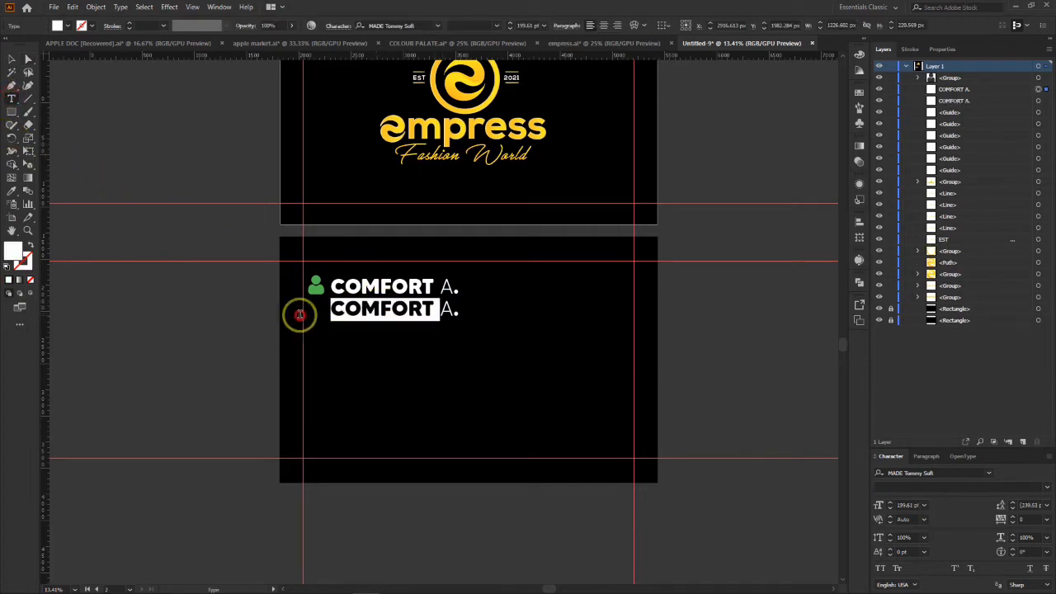
pyautogui.press('BackSpace')
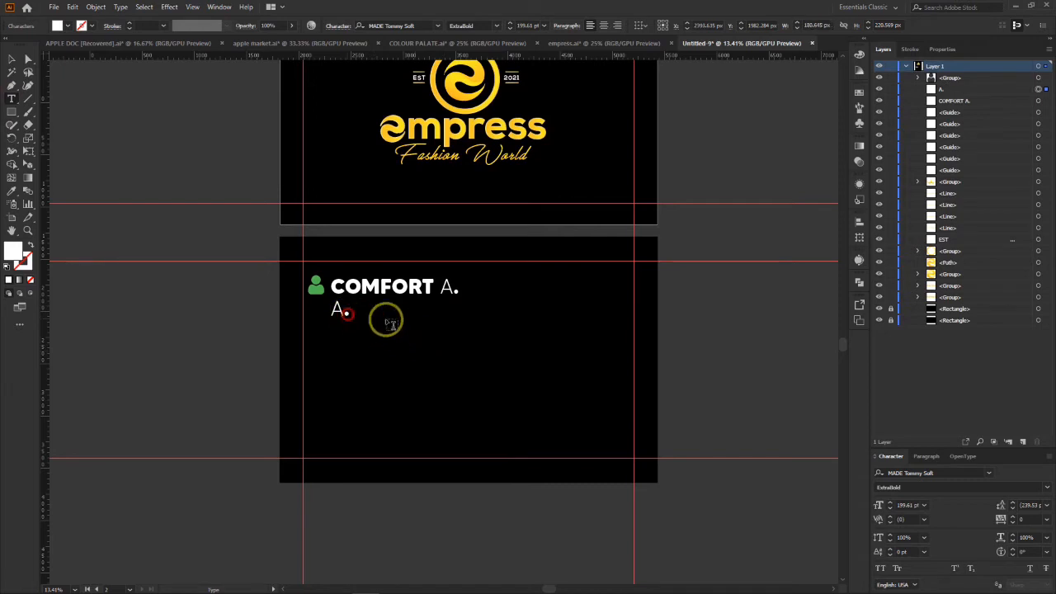
pyautogui.press('BackSpace')
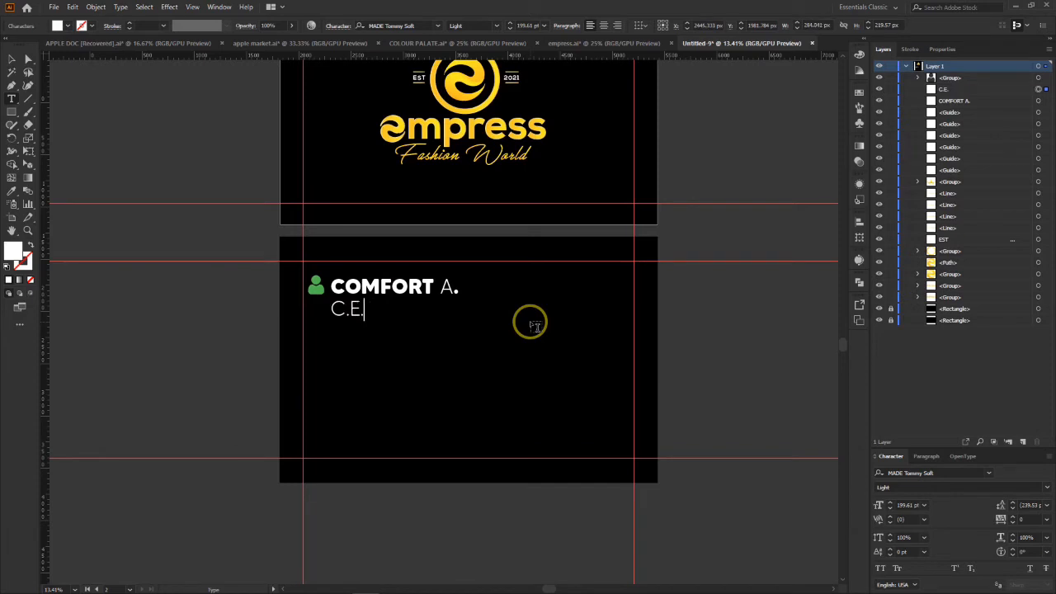
# Step: Reduce the C.E.O title to about 153 pt and position it just under the contact name, aligned with the name's left edge
pyautogui.hotkey('ctrl', 'a')
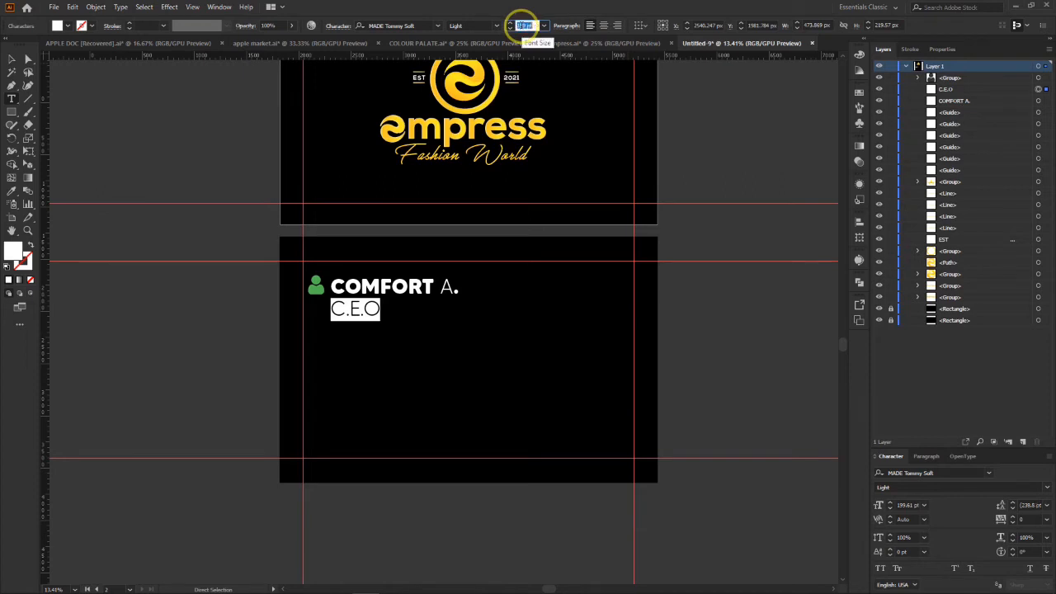
pyautogui.press('Down')
pyautogui.press('Down')
pyautogui.press('Down')
pyautogui.press('Down')
pyautogui.press('Down')
pyautogui.press('Down')
pyautogui.press('Down')
pyautogui.press('Down')
pyautogui.press('Down')
pyautogui.press('Down')
pyautogui.press('Down')
pyautogui.press('Down')
pyautogui.press('Down')
pyautogui.press('Down')
pyautogui.press('Down')
pyautogui.press('Down')
pyautogui.press('Down')
pyautogui.press('Down')
pyautogui.press('Down')
pyautogui.press('Down')
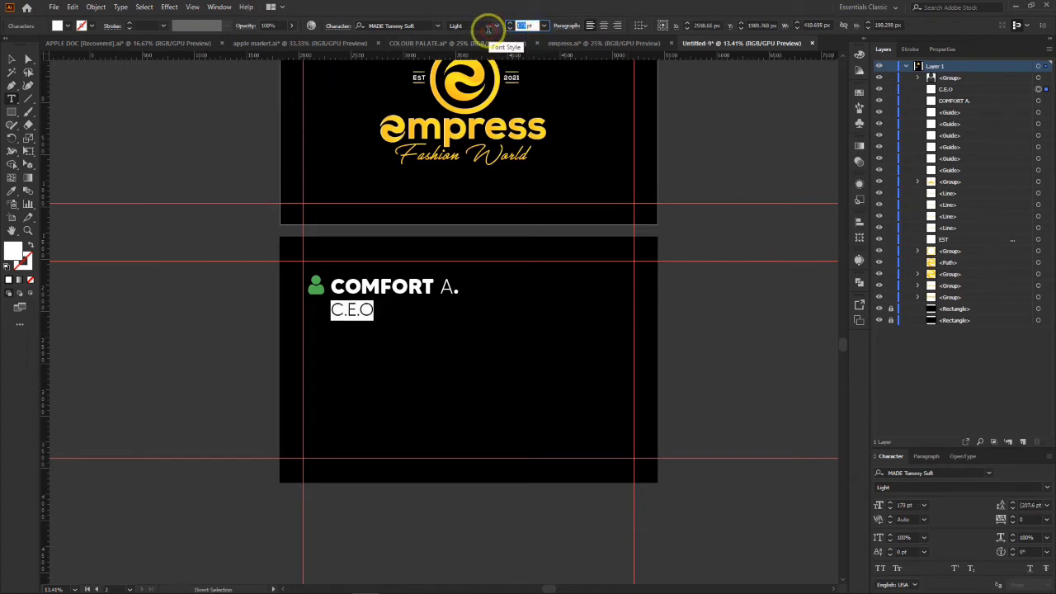
pyautogui.press('Return')
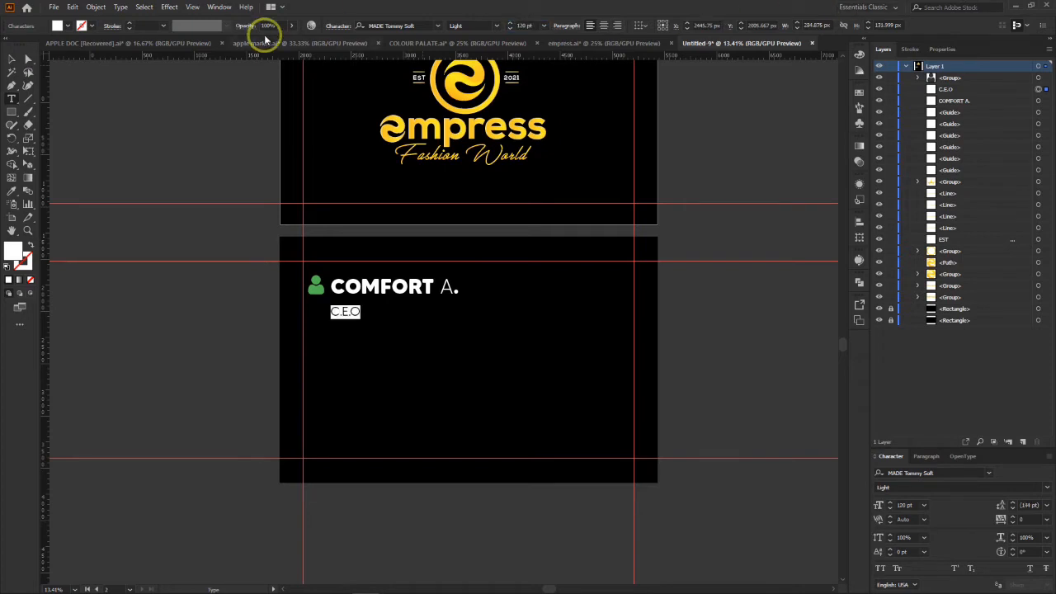
pyautogui.click(18, 58)
pyautogui.moveTo(353, 313)
pyautogui.mouseDown()
pyautogui.moveTo(353, 298)
pyautogui.moveTo(368, 315)
pyautogui.mouseUp()
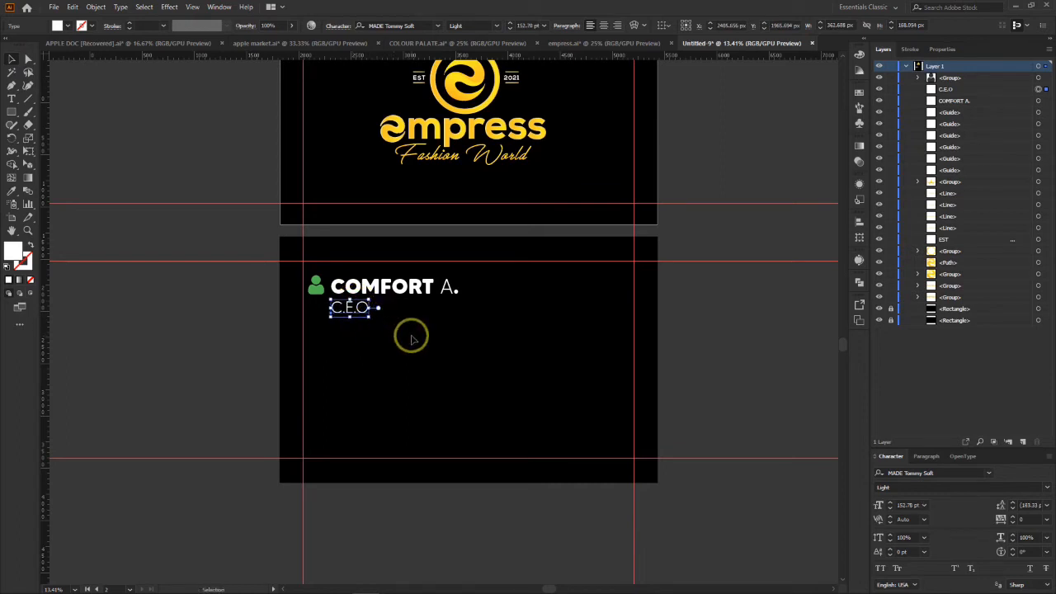
pyautogui.click(569, 356)
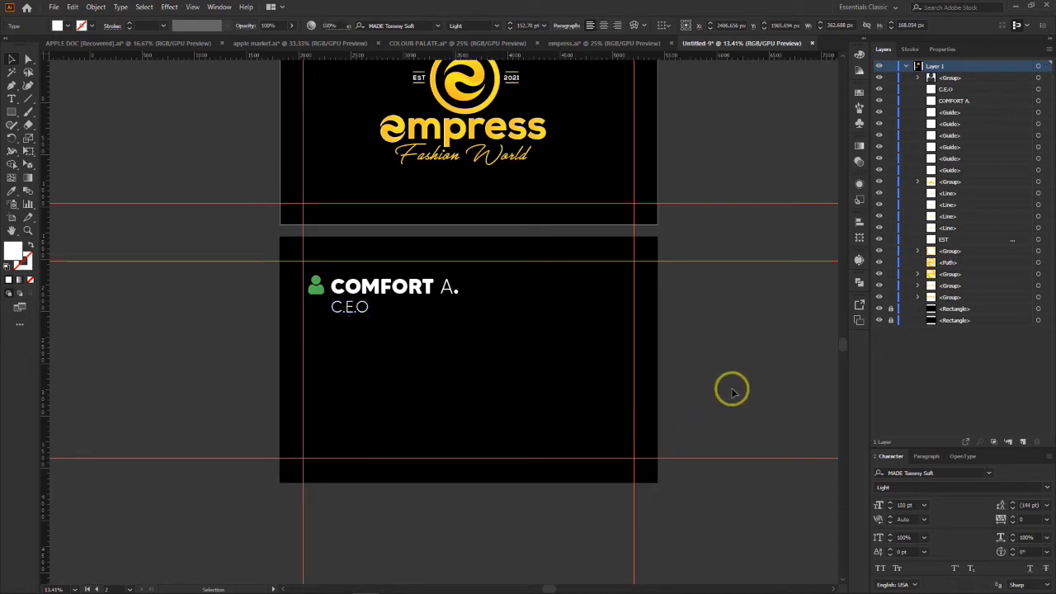
# Step: Copy the plain Facebook, phone and location icons from COLOUR PALATE.ai into the business card document, on the empty canvas beside the lower artboard
pyautogui.scroll(-2, 702, 343)
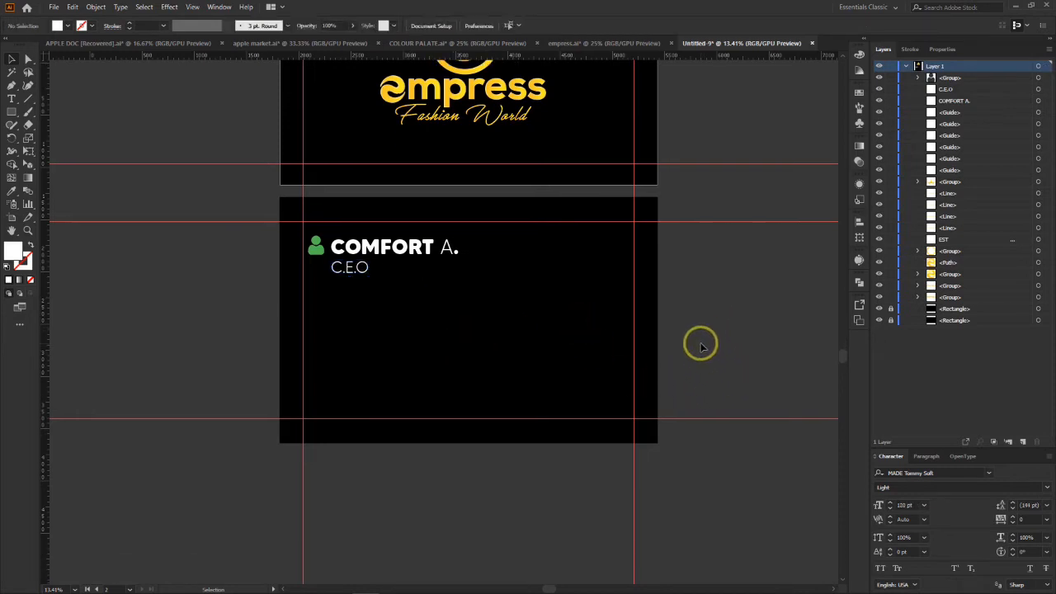
pyautogui.scroll(1, 701, 345)
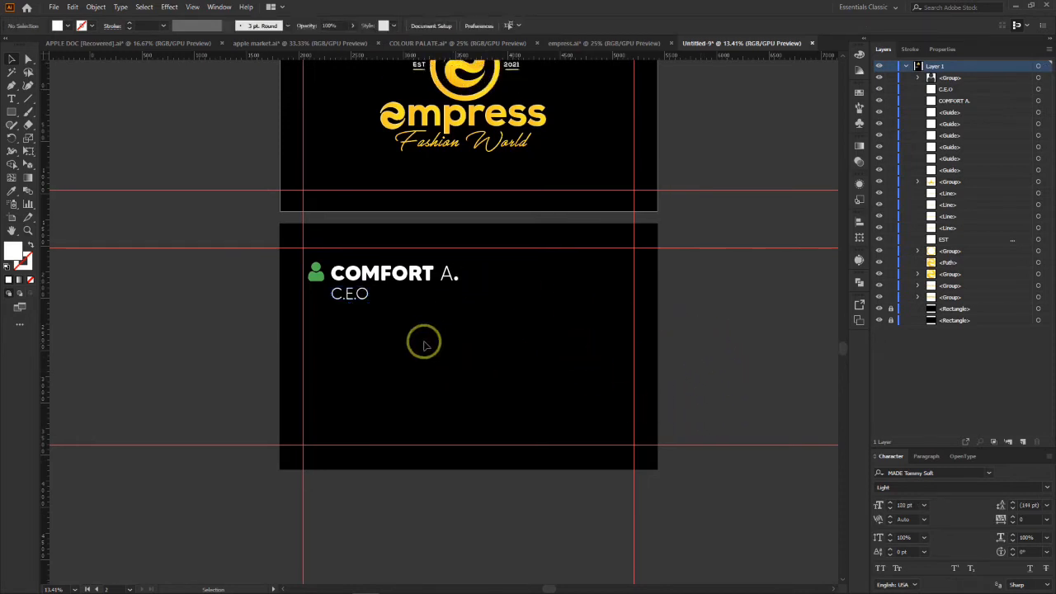
pyautogui.scroll(1, 340, 385)
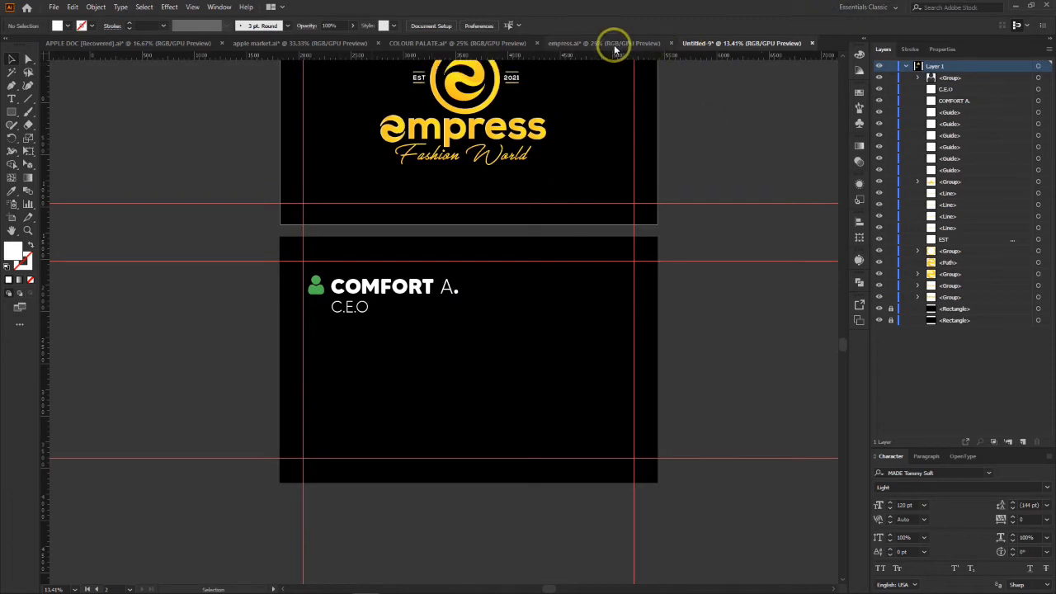
pyautogui.click(416, 42)
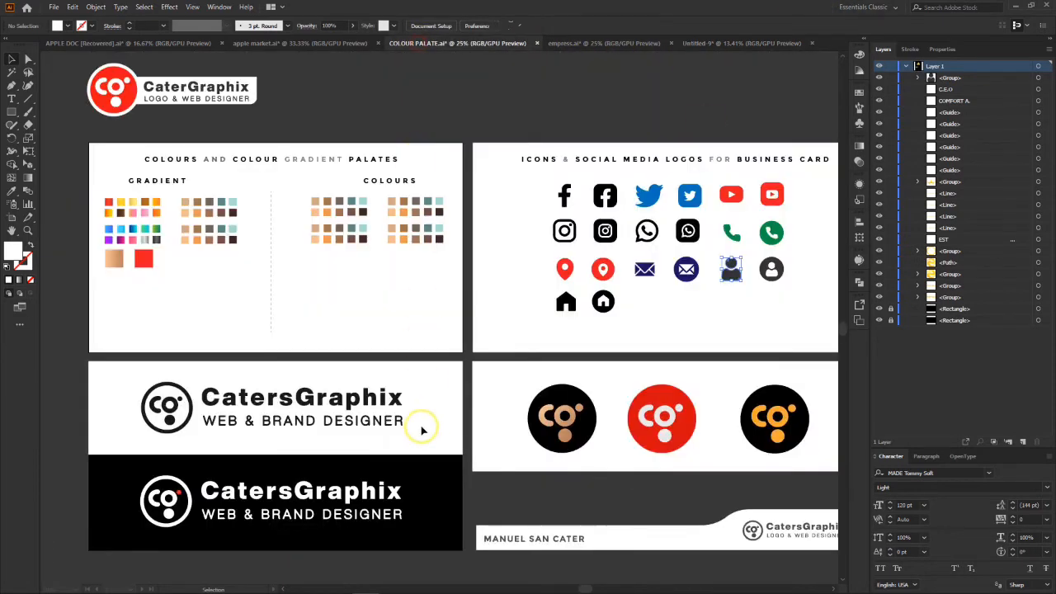
pyautogui.click(567, 279)
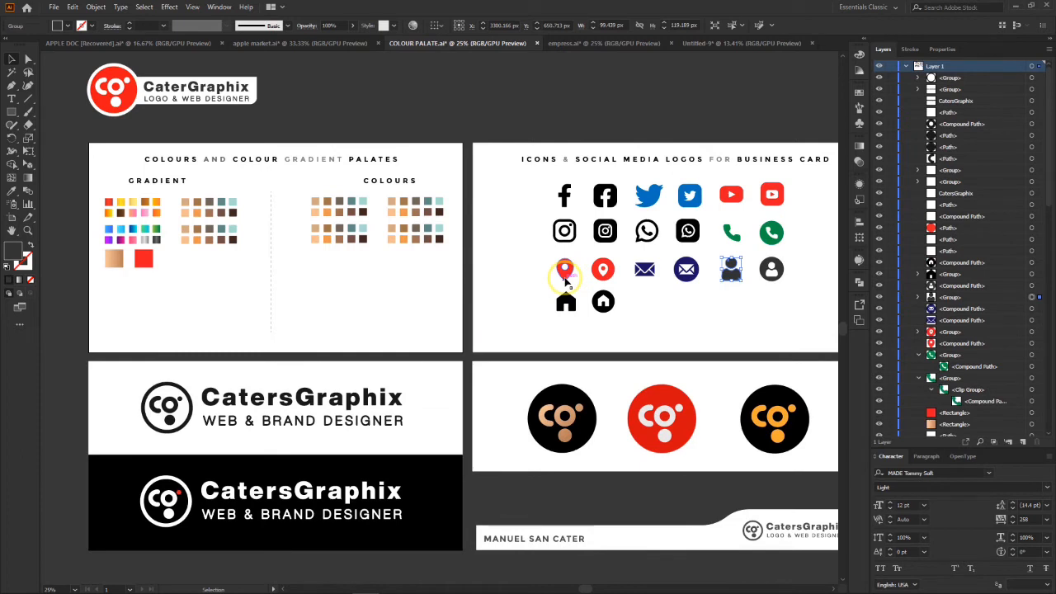
pyautogui.moveTo(555, 257); pyautogui.dragTo(578, 283)
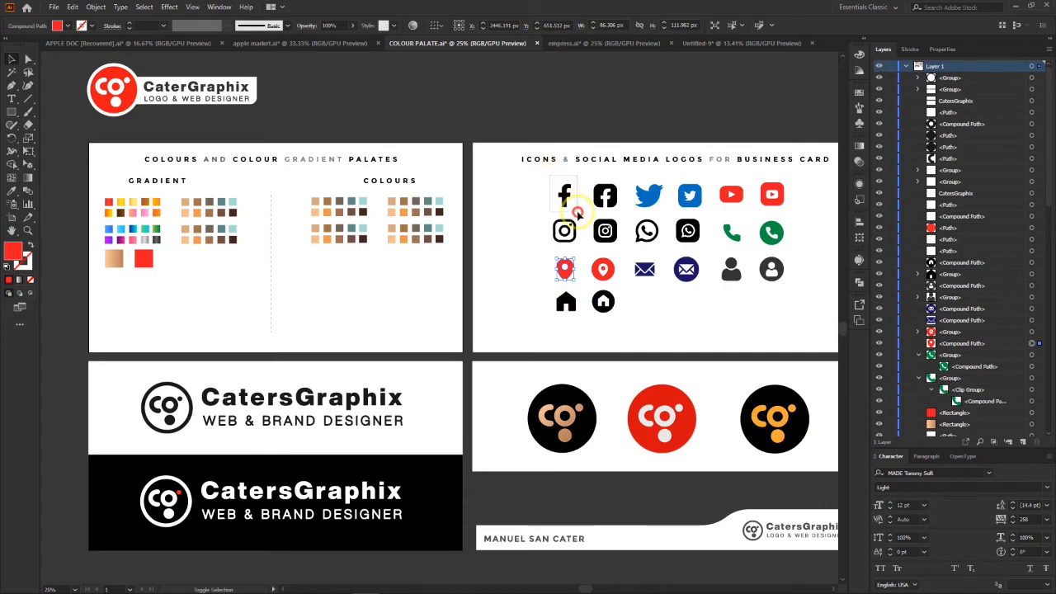
pyautogui.moveTo(578, 213); pyautogui.dragTo(578, 213)
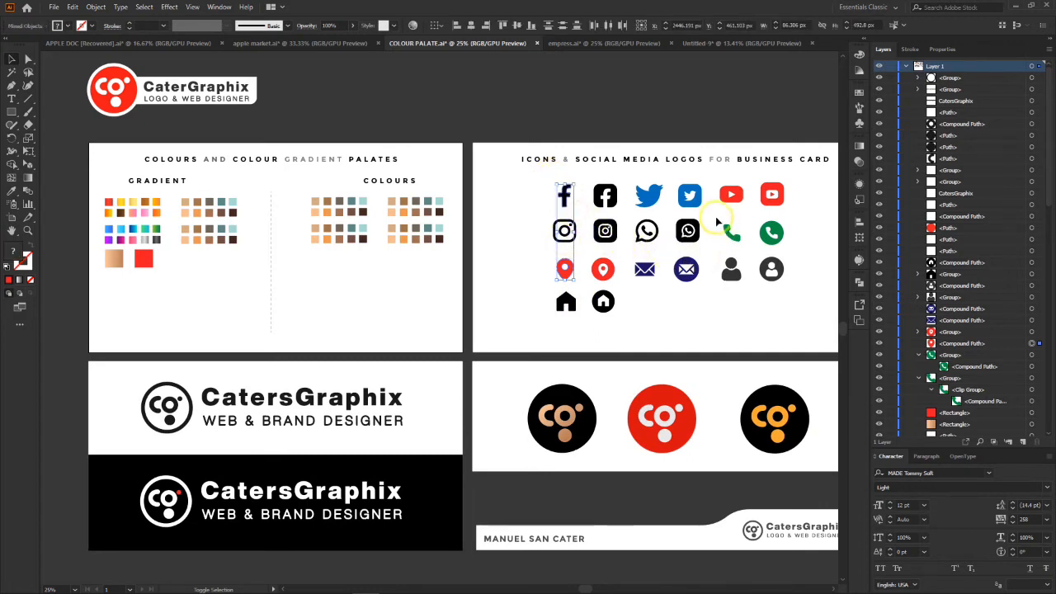
pyautogui.moveTo(746, 244); pyautogui.dragTo(727, 46)
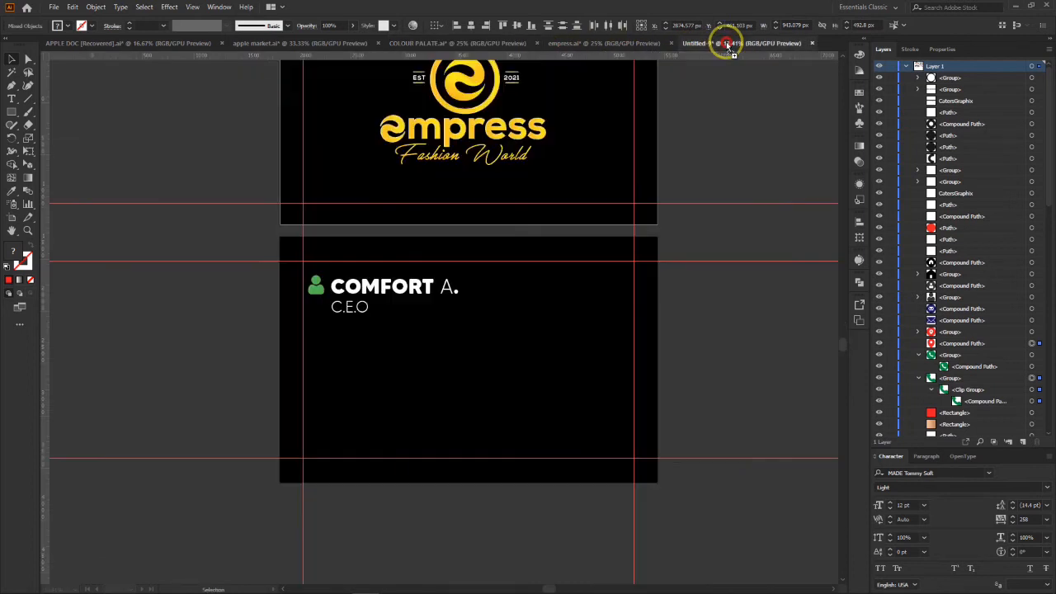
pyautogui.moveTo(529, 362); pyautogui.dragTo(241, 358)
pyautogui.click(253, 427)
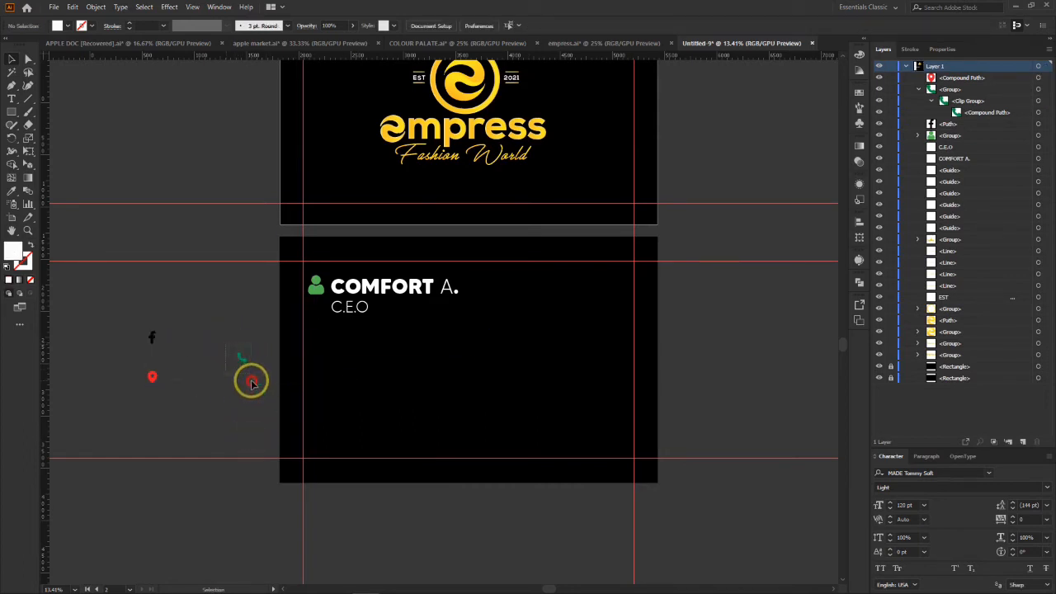
# Step: Enlarge the Facebook, phone and location icons together until the phone icon is about 152 px wide
pyautogui.click(242, 356)
pyautogui.moveTo(119, 309); pyautogui.dragTo(345, 422)
pyautogui.moveTo(316, 380); pyautogui.dragTo(244, 387)
pyautogui.click(242, 427)
# Step: Stack the phone, location and Facebook icons in a column below the person icon, just inside the left margin guide of the lower artboard
pyautogui.moveTo(287, 433); pyautogui.dragTo(322, 381)
pyautogui.click(185, 424)
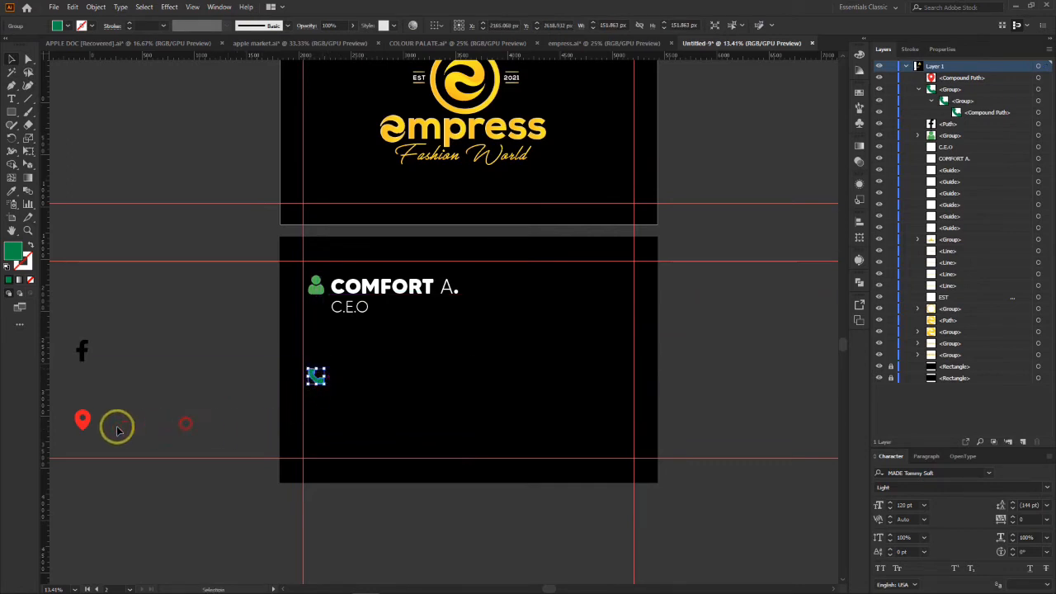
pyautogui.moveTo(63, 405); pyautogui.dragTo(316, 404)
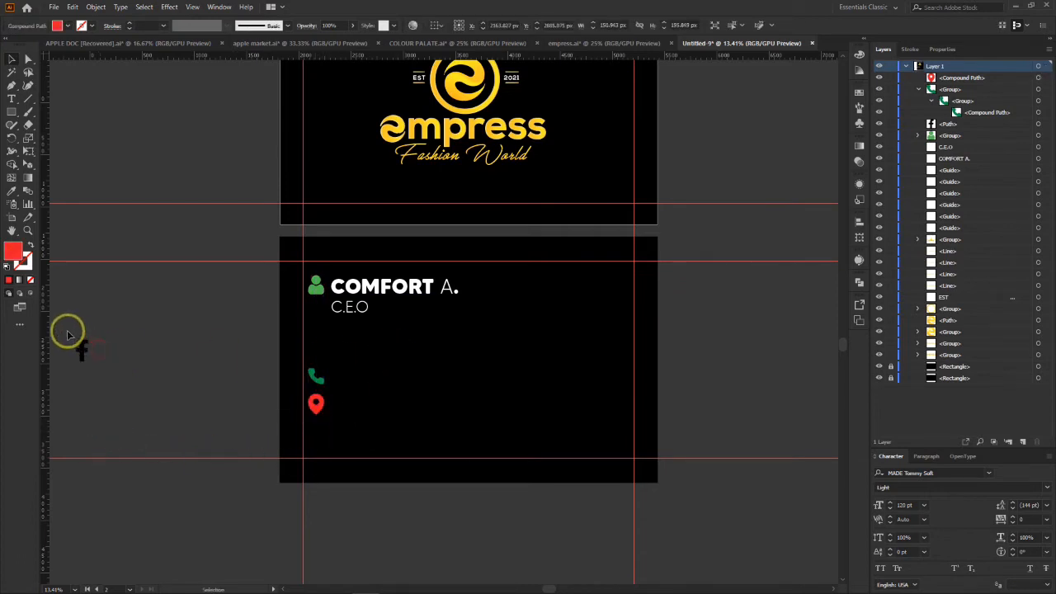
pyautogui.moveTo(66, 330); pyautogui.dragTo(314, 436)
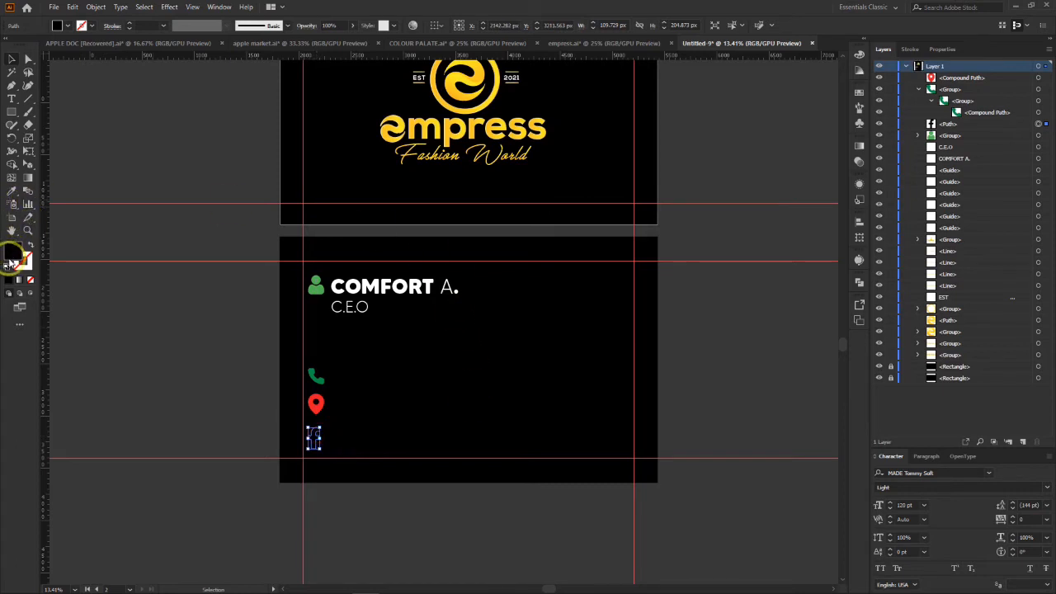
# Step: Fill the Facebook icon on the lower artboard with the bright blue 3976FF
pyautogui.doubleClick(12, 252)
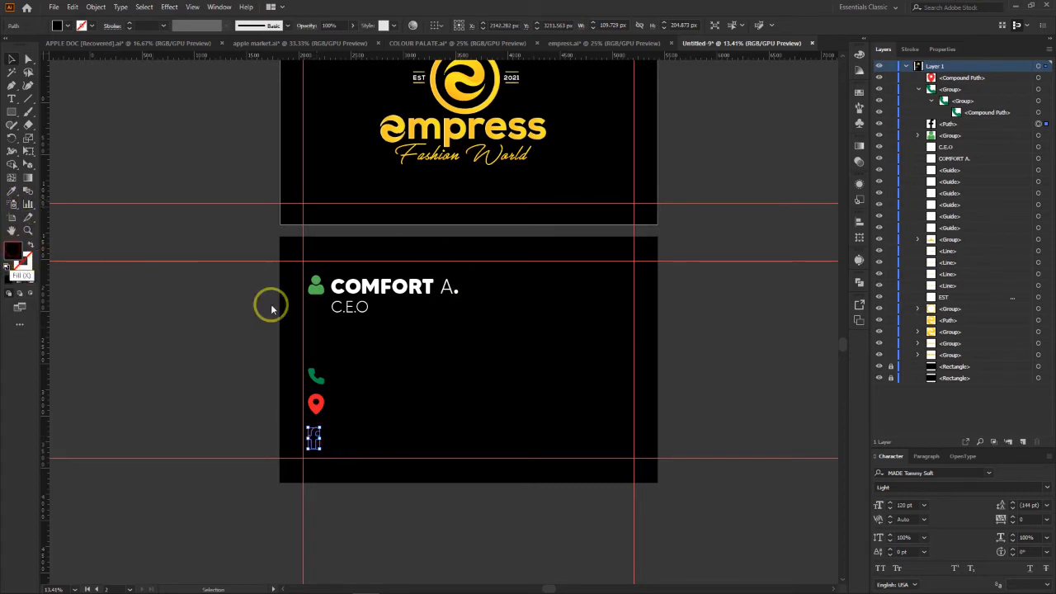
pyautogui.click(867, 376)
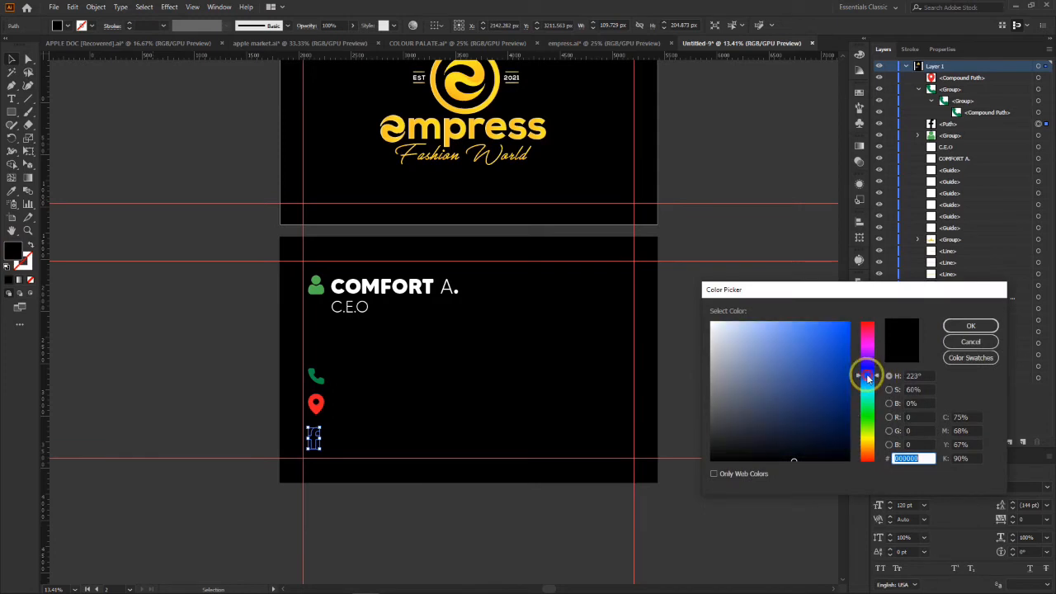
pyautogui.click(819, 321)
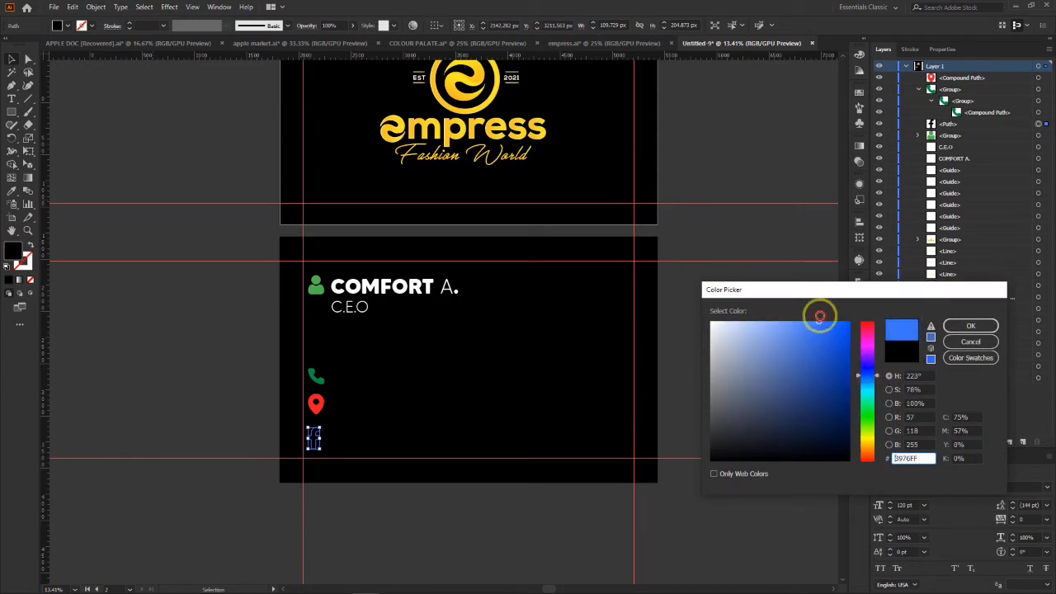
pyautogui.click(967, 325)
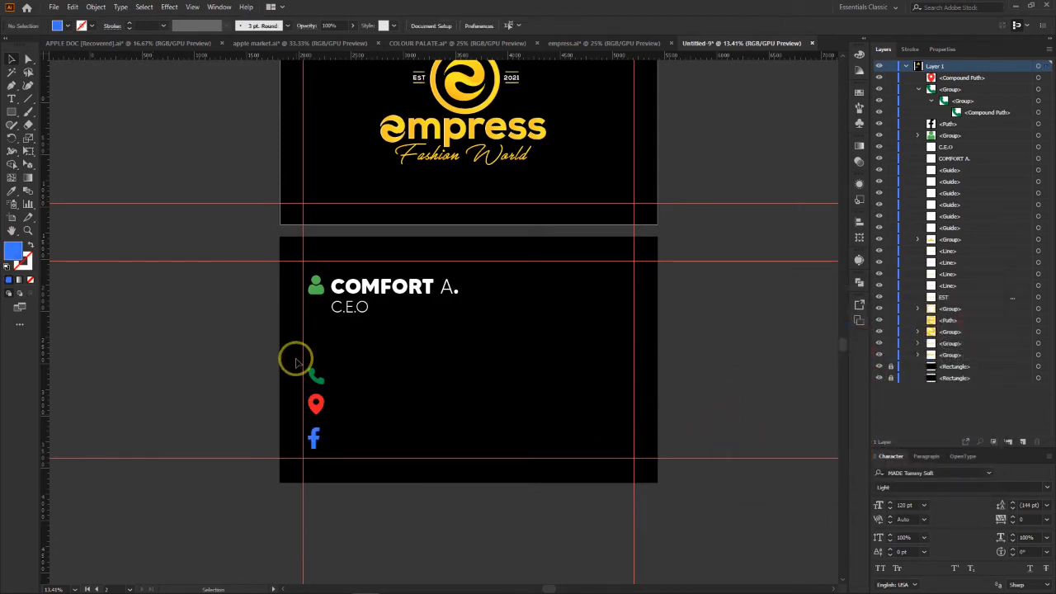
pyautogui.moveTo(295, 358); pyautogui.dragTo(345, 380)
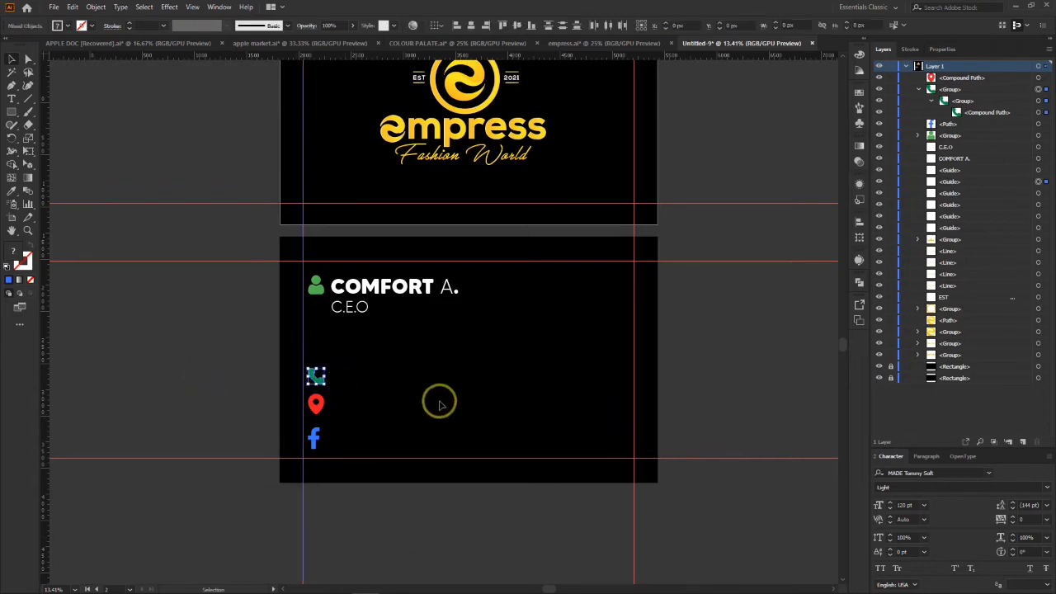
pyautogui.click(162, 393)
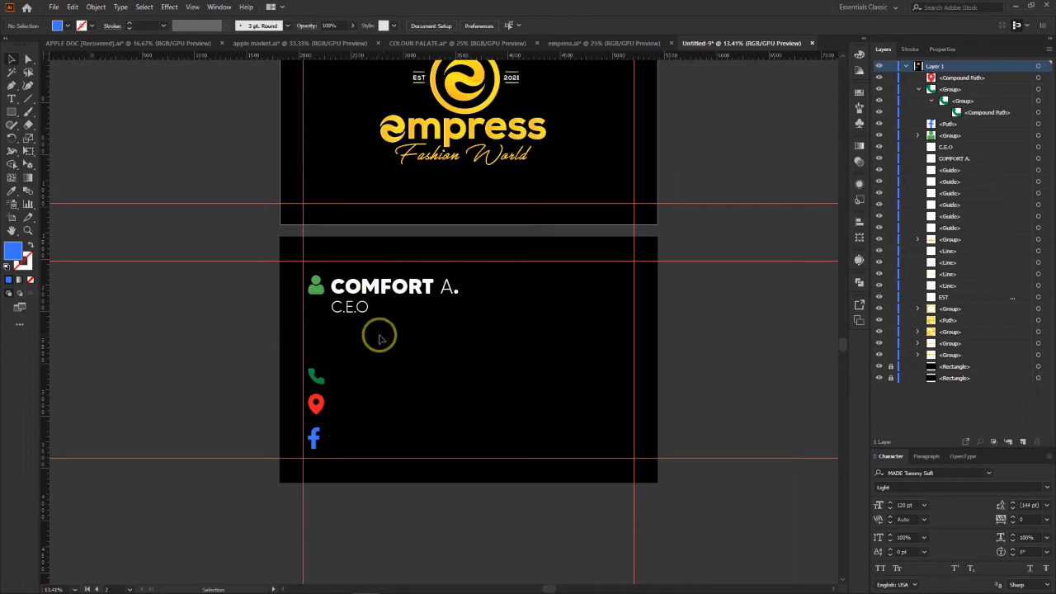
pyautogui.scroll(1, 514, 330)
pyautogui.scroll(-1, 514, 323)
pyautogui.scroll(1, 595, 330)
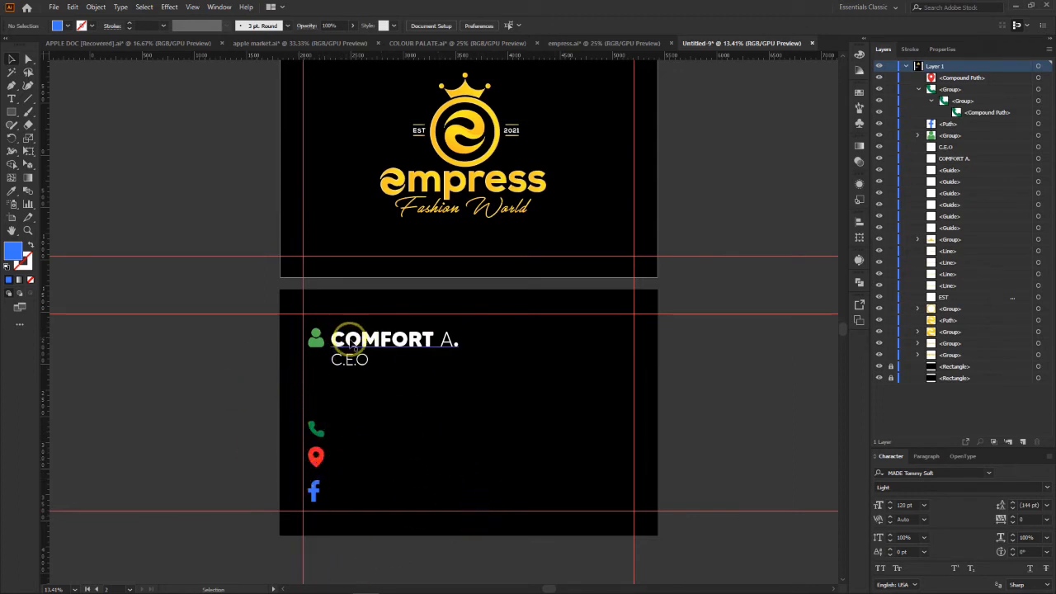
pyautogui.click(384, 342)
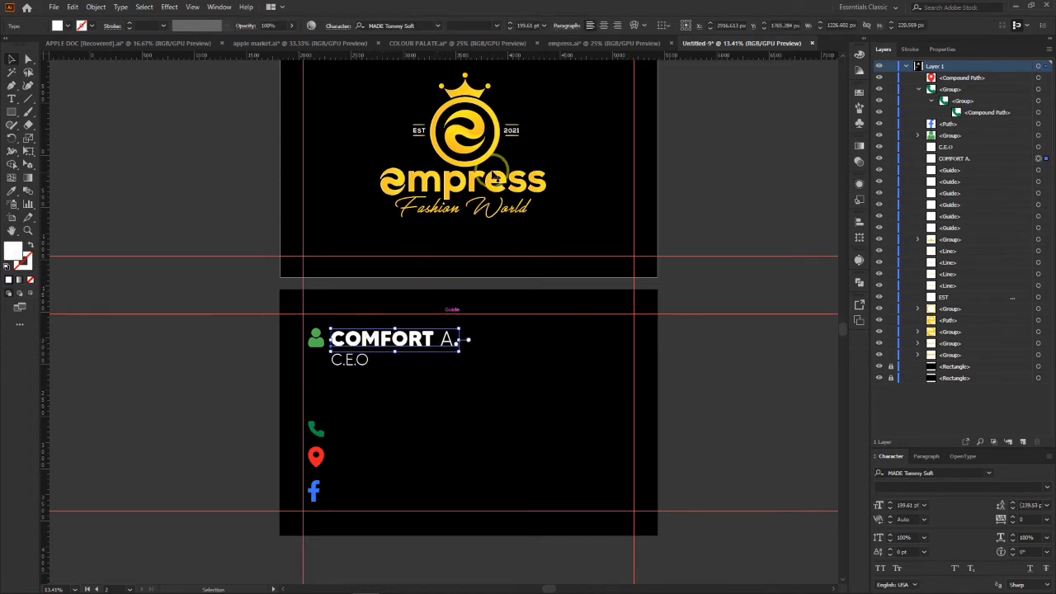
pyautogui.click(470, 130)
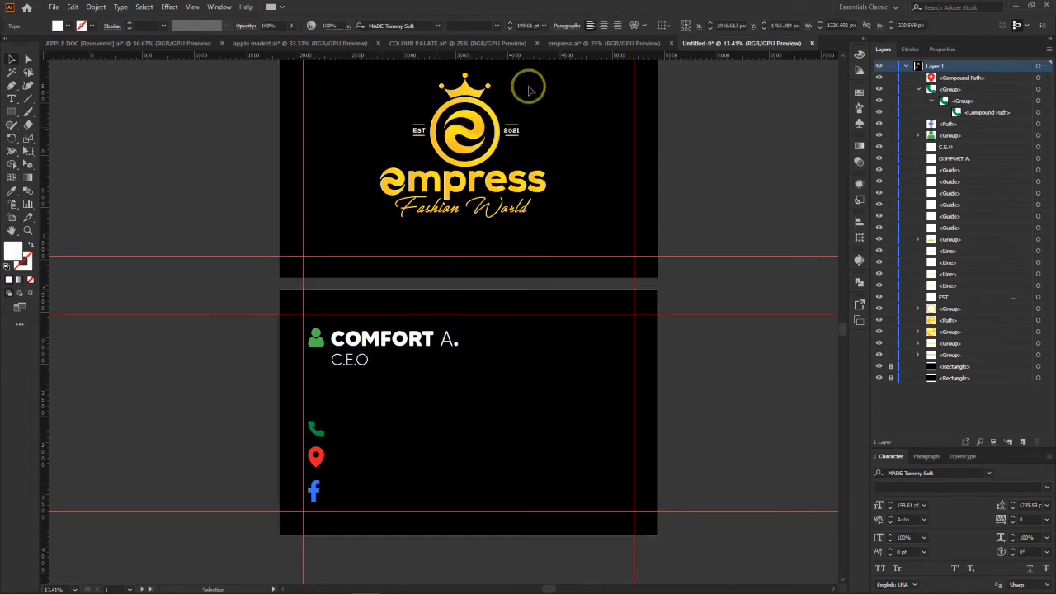
pyautogui.click(485, 141)
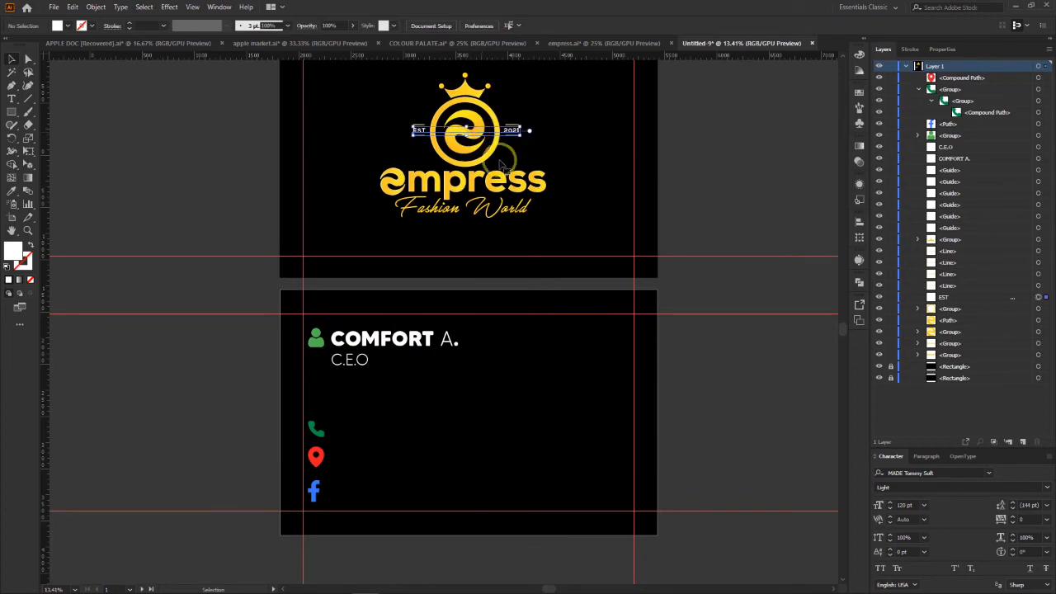
pyautogui.click(319, 459)
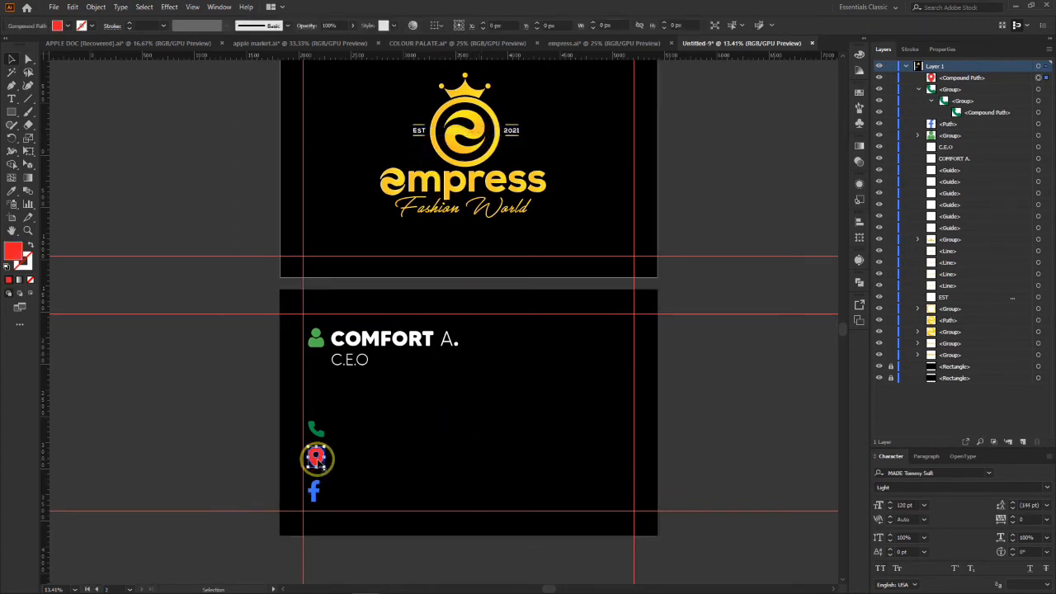
pyautogui.click(431, 419)
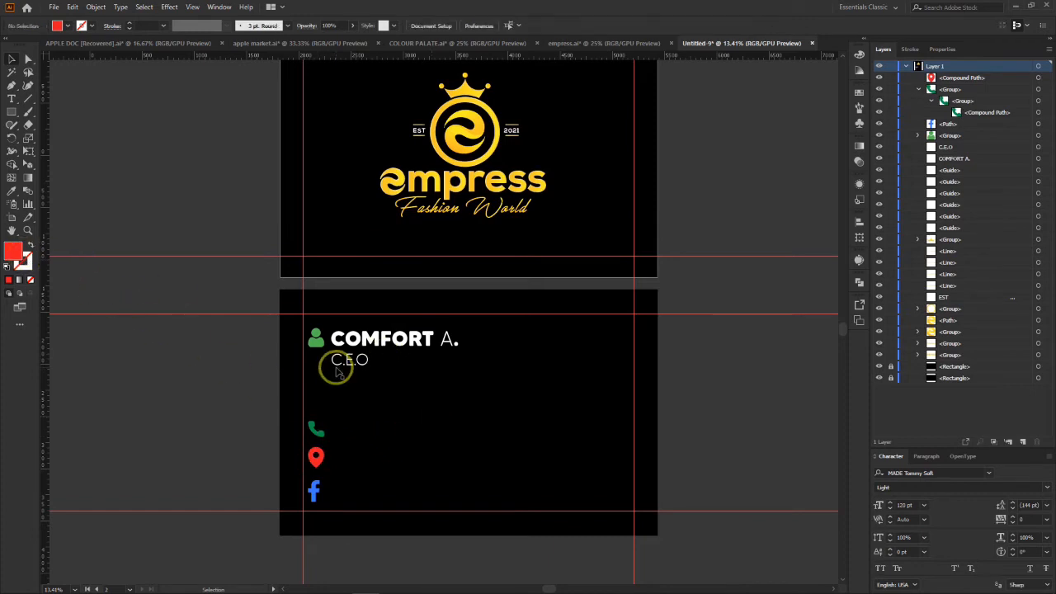
# Step: Place a copy of the C.E.O title beside the phone icon, aligned with the original title's left edge
pyautogui.moveTo(368, 450); pyautogui.dragTo(342, 435)
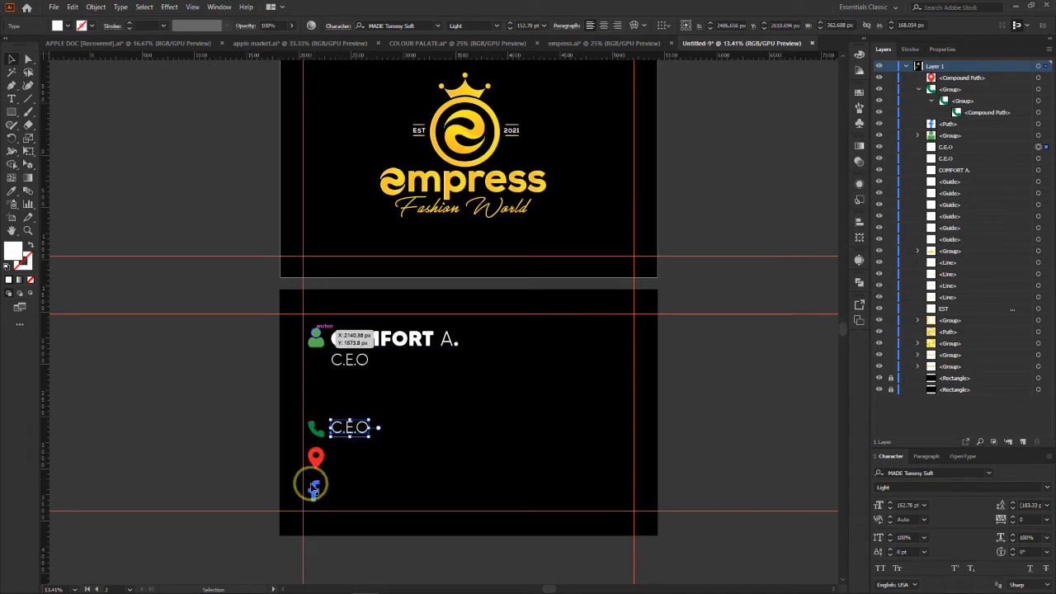
pyautogui.click(319, 459)
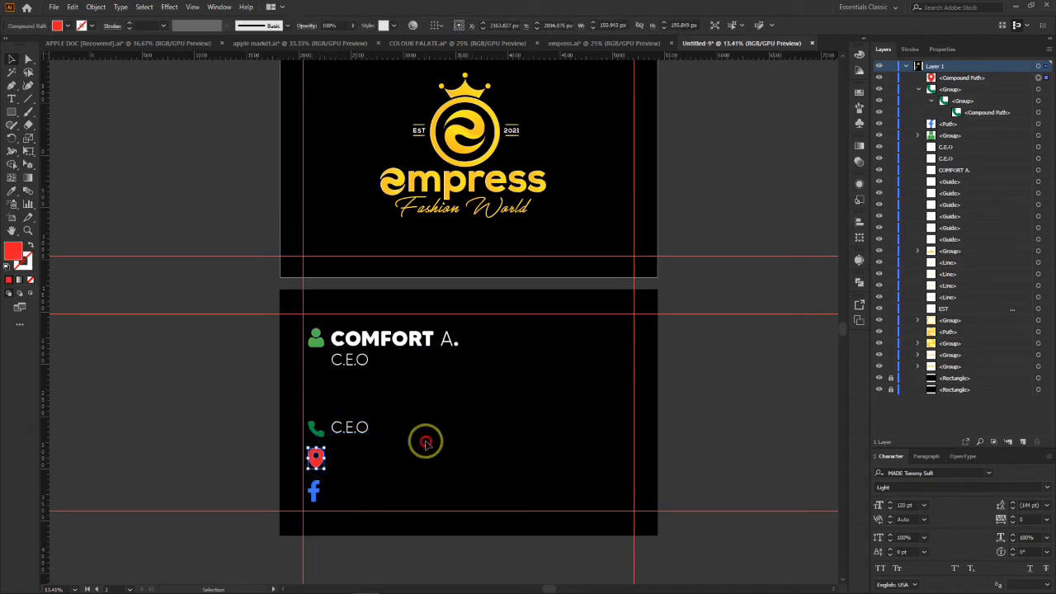
pyautogui.click(349, 427)
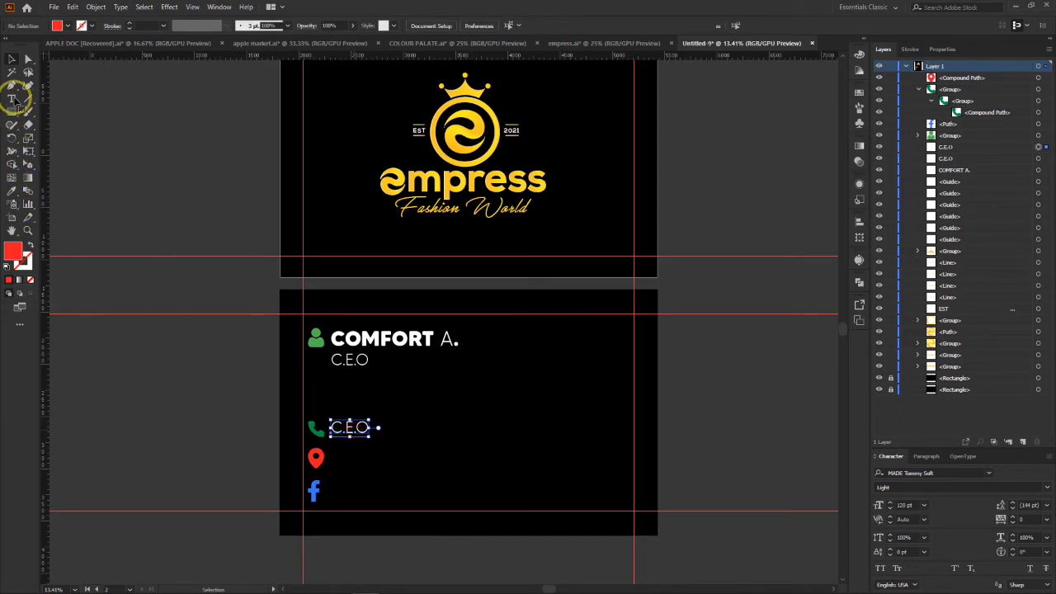
# Step: Replace the copied title beside the phone icon with the contact's phone number, starting with a plus sign
pyautogui.click(14, 99)
pyautogui.click(341, 430)
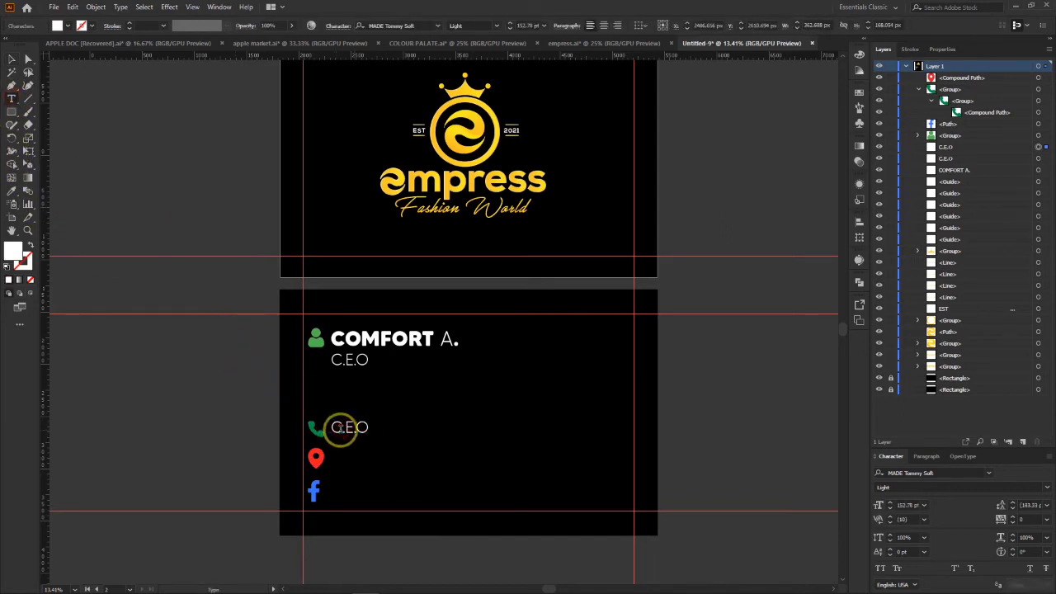
pyautogui.hotkey('ctrl', 'a')
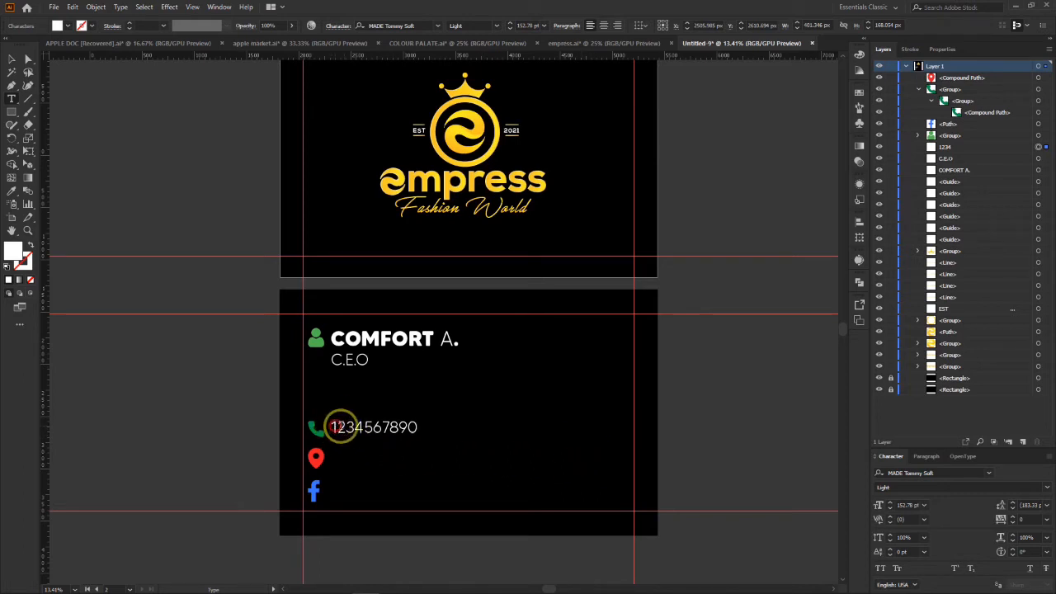
pyautogui.click(432, 427)
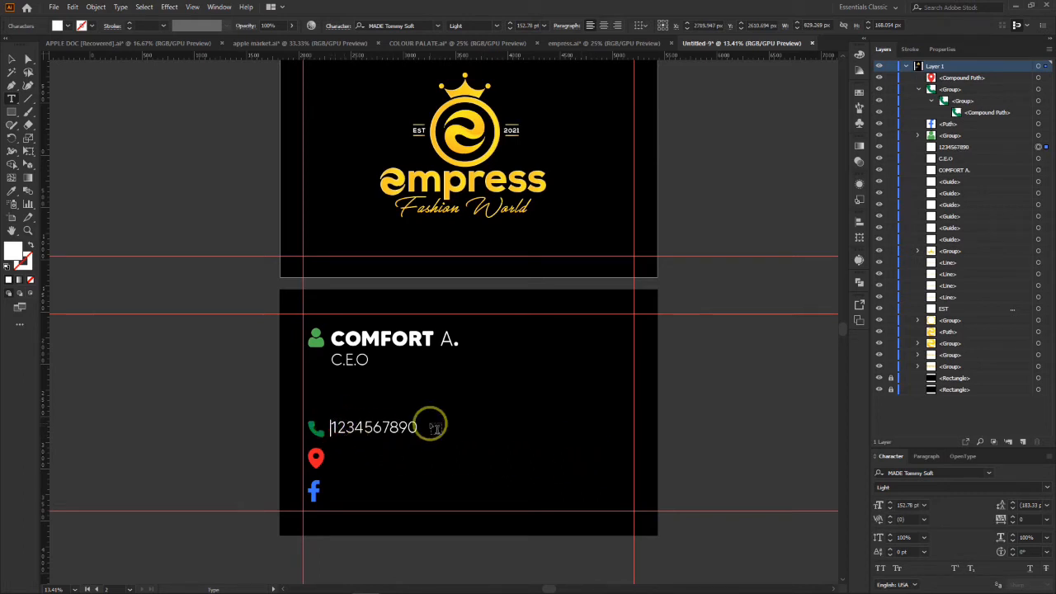
pyautogui.write('+')
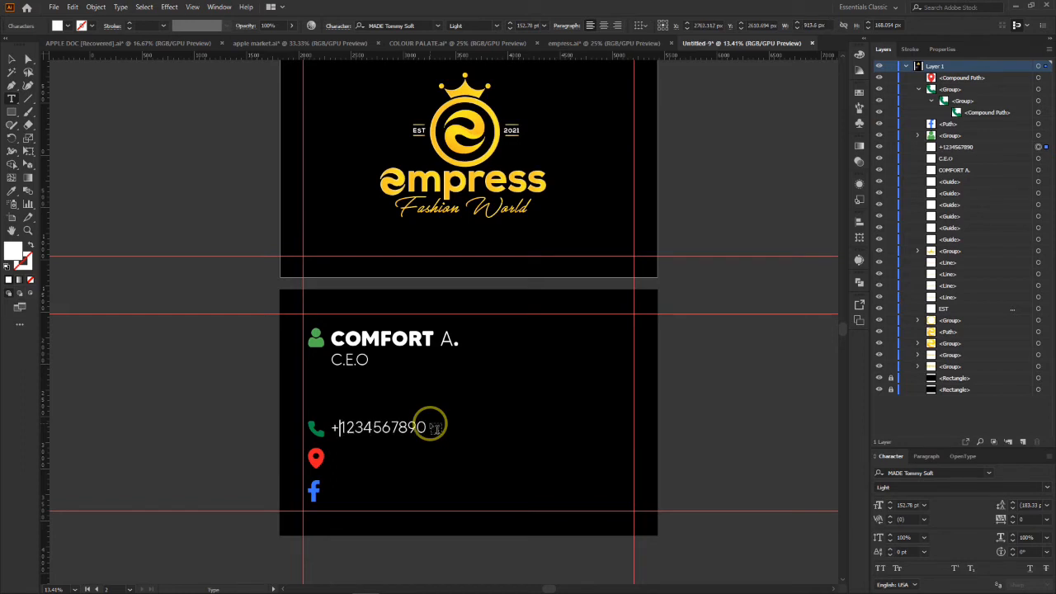
pyautogui.click(473, 414)
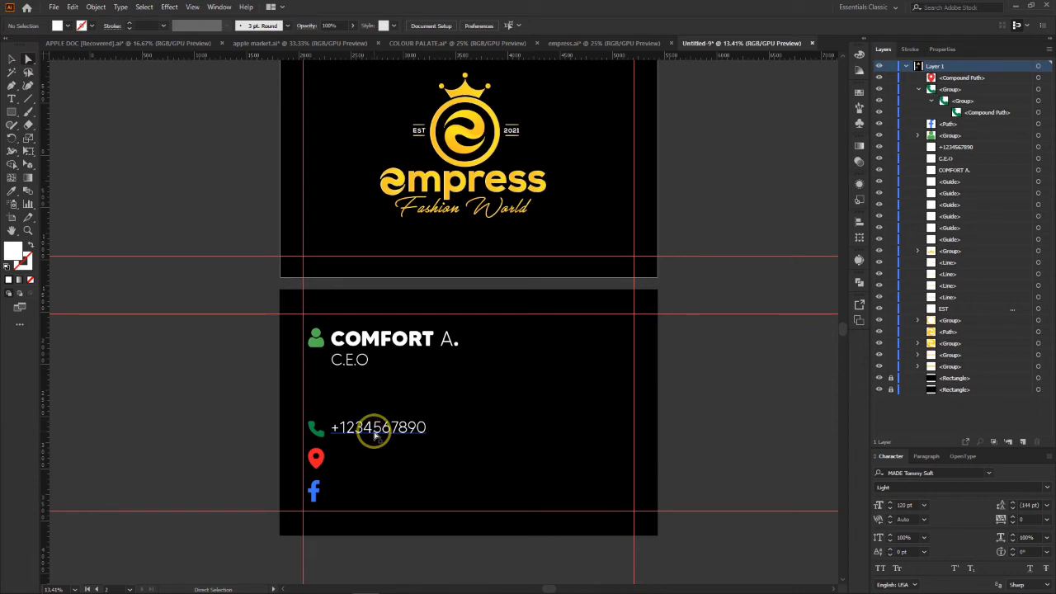
# Step: Copy the phone number line down beside the location icon and change the copy's text to ABUJA
pyautogui.moveTo(373, 435); pyautogui.dragTo(374, 459)
pyautogui.click(12, 98)
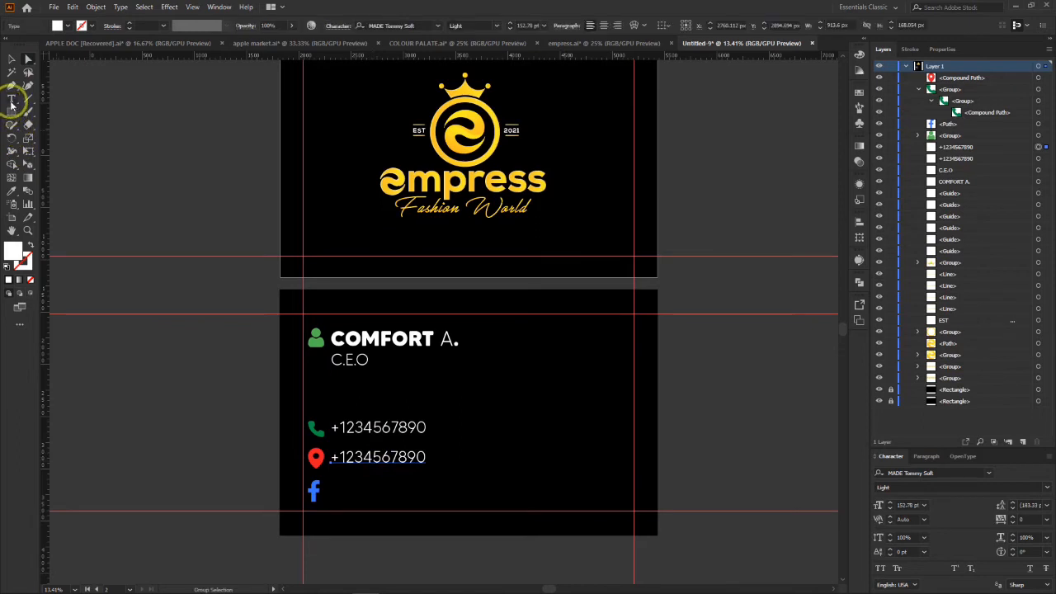
pyautogui.click(384, 458)
pyautogui.hotkey('ctrl', 'a')
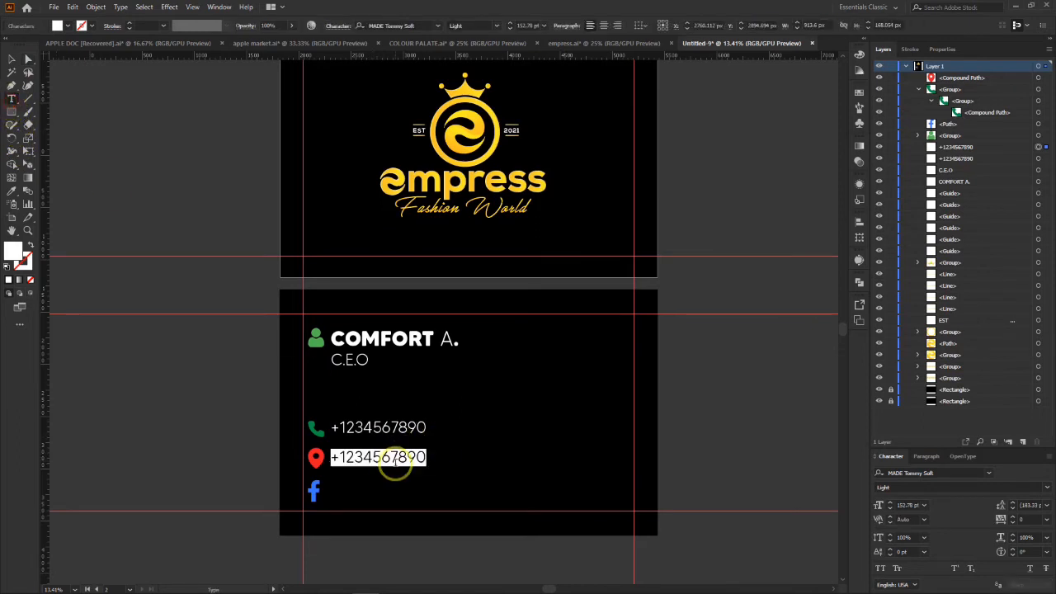
pyautogui.write('ABUJA')
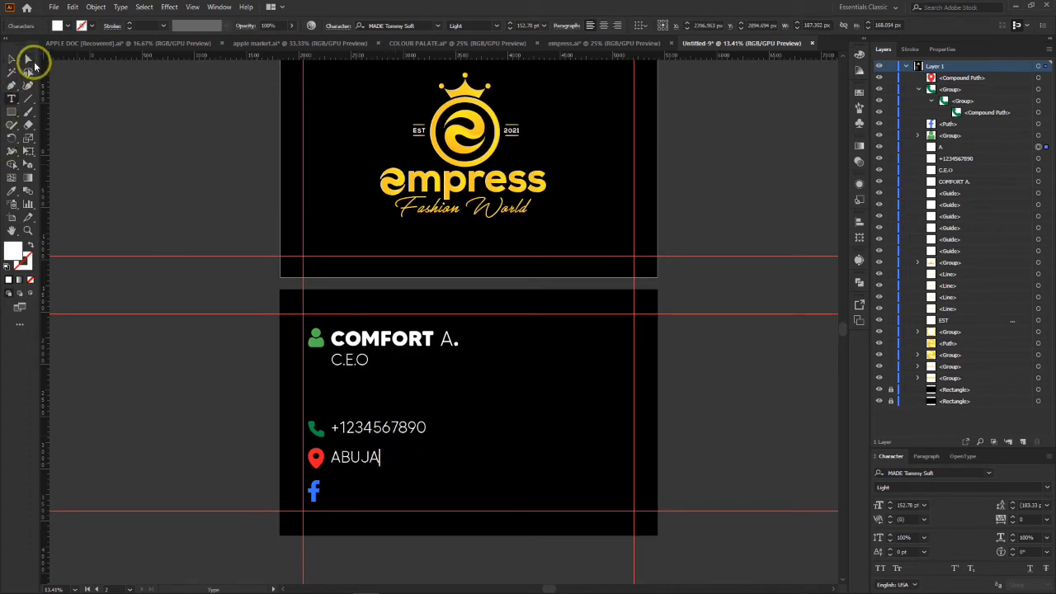
pyautogui.click(29, 60)
pyautogui.click(324, 359)
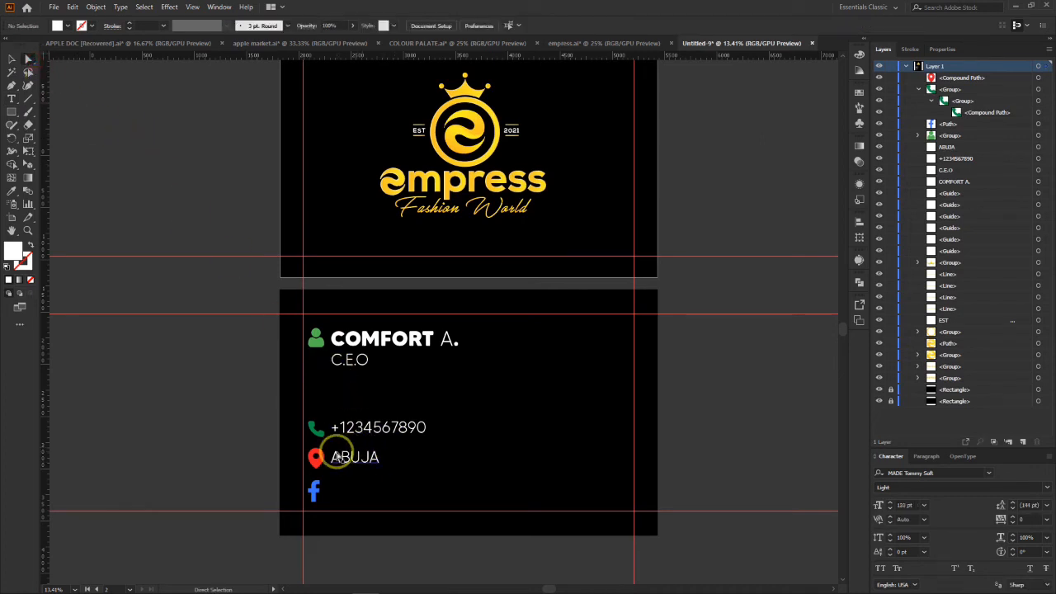
# Step: Copy the ABUJA line down beside the Facebook icon and change the copy's text to empressfashionworld
pyautogui.moveTo(341, 461); pyautogui.dragTo(344, 491)
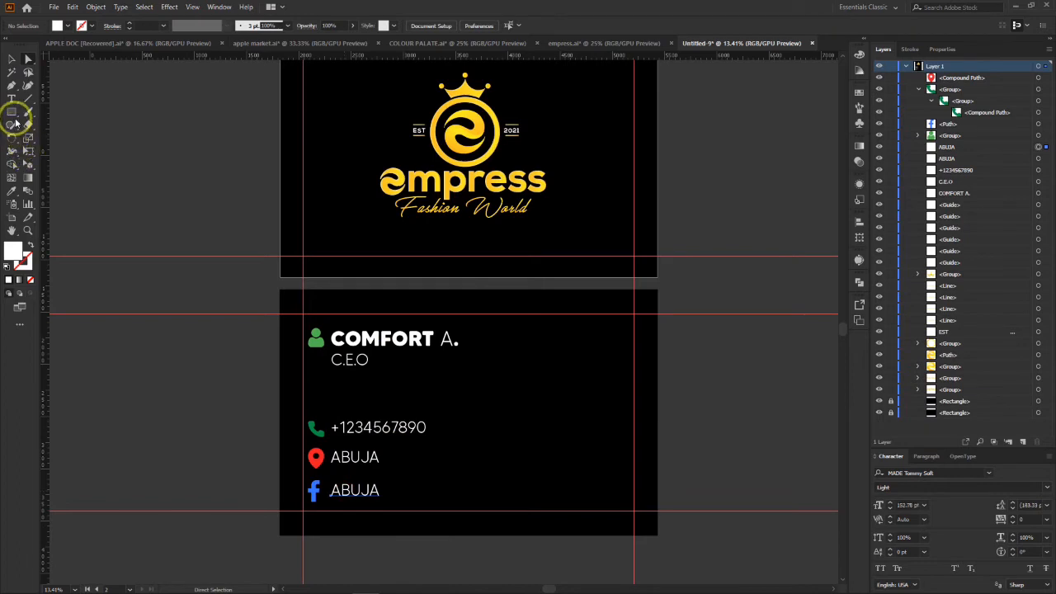
pyautogui.click(12, 98)
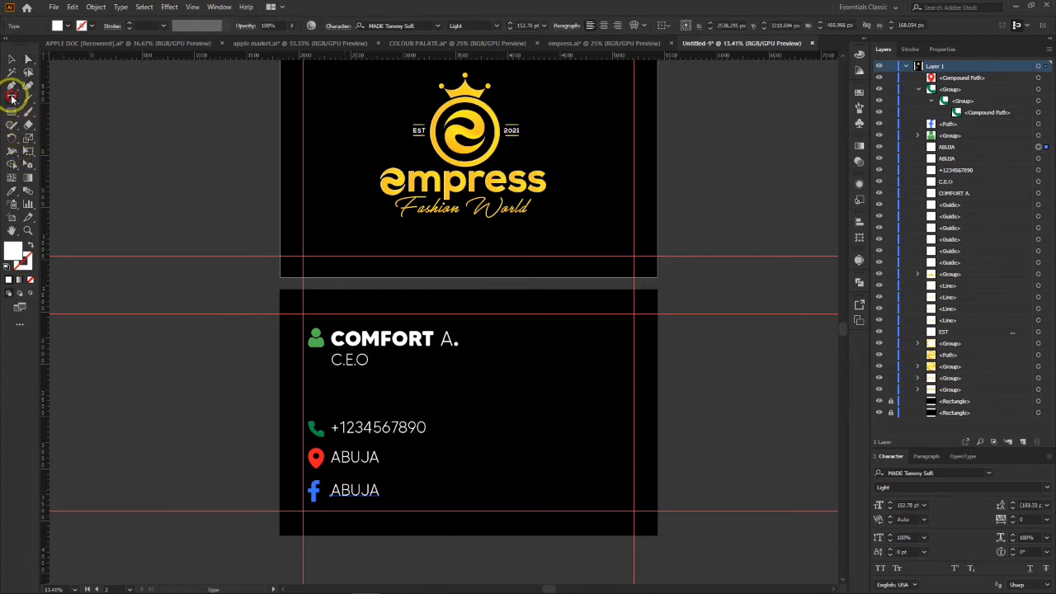
pyautogui.doubleClick(361, 494)
pyautogui.write('E')
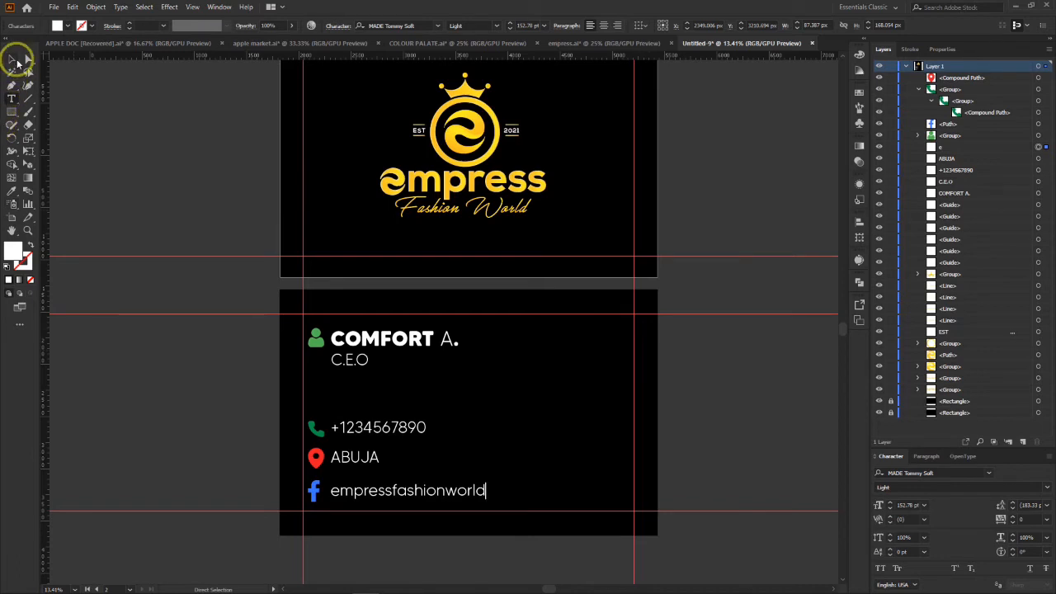
pyautogui.click(16, 60)
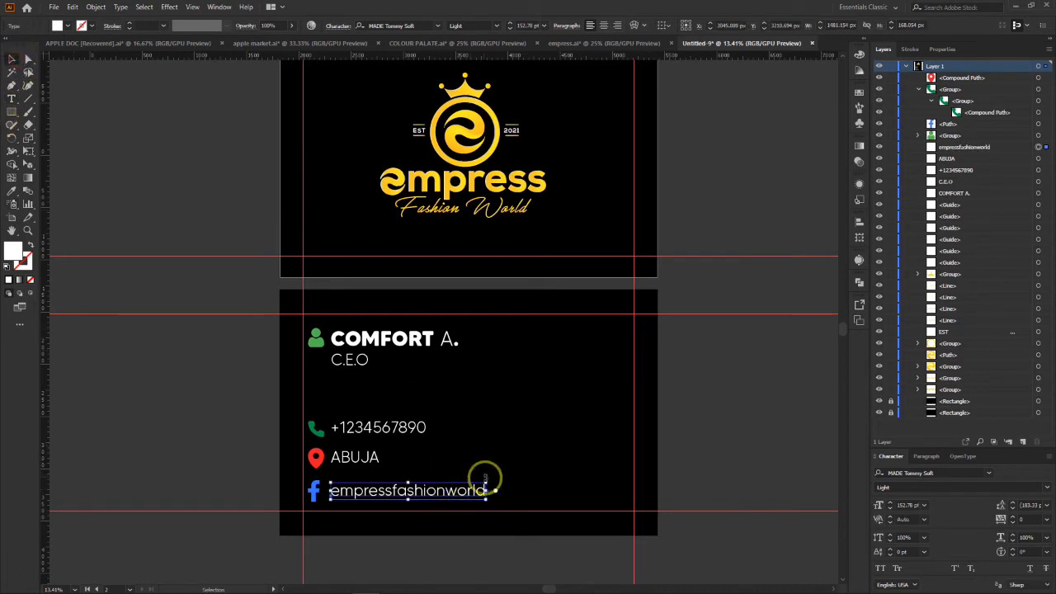
# Step: Enlarge the empressfashionworld text to about 215 pt, keeping it beside the Facebook icon
pyautogui.moveTo(487, 482)
pyautogui.mouseDown()
pyautogui.moveTo(547, 473)
pyautogui.moveTo(491, 488)
pyautogui.mouseUp()
pyautogui.click(566, 436)
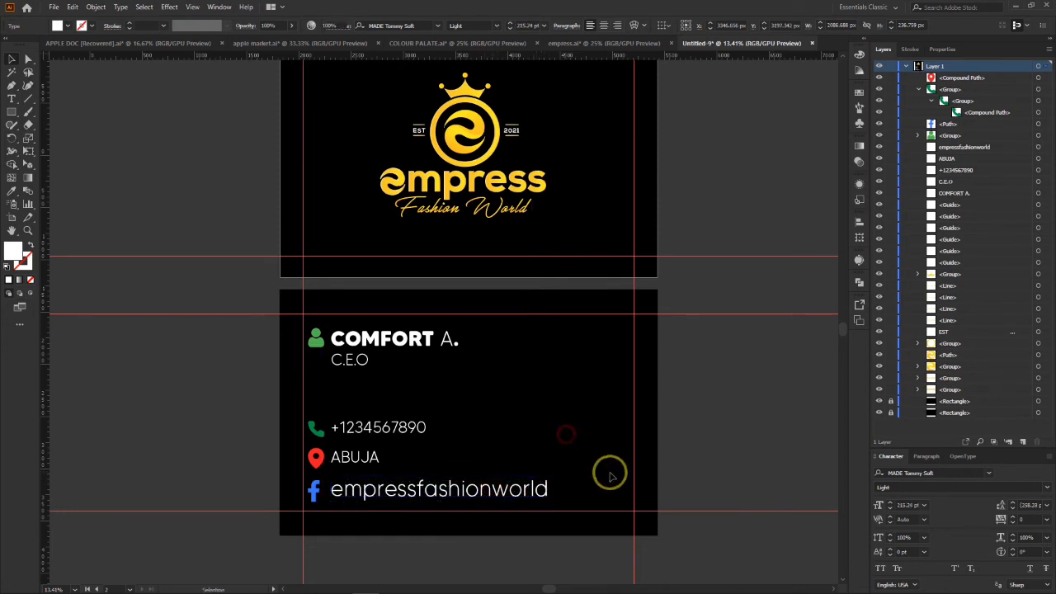
pyautogui.click(502, 485)
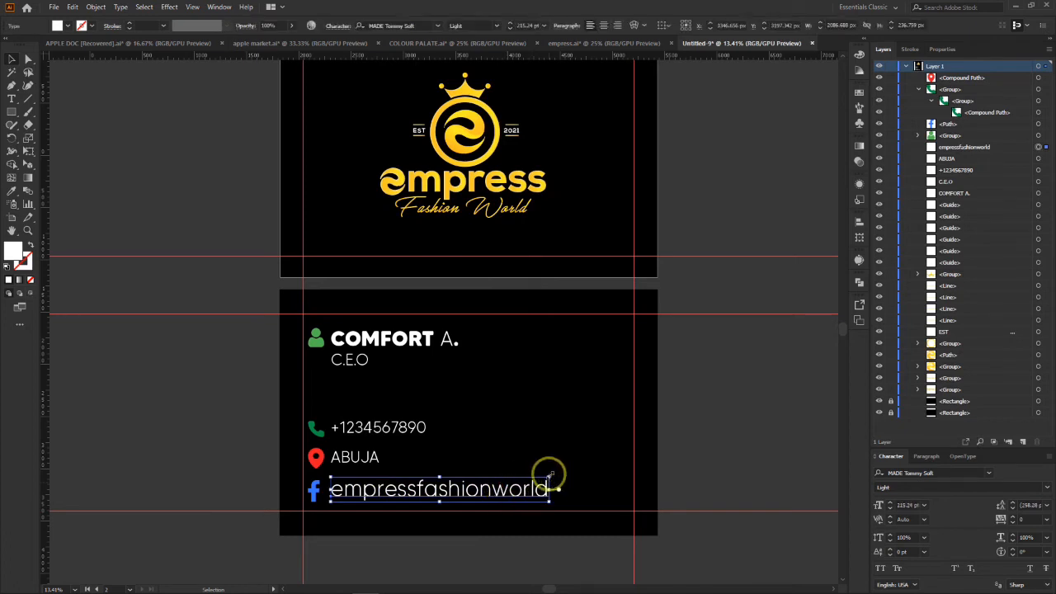
# Step: Scale the three lower contact icons and their text lines down together to roughly four fifths, keeping their lower-left corner in place
pyautogui.moveTo(292, 396); pyautogui.dragTo(576, 526)
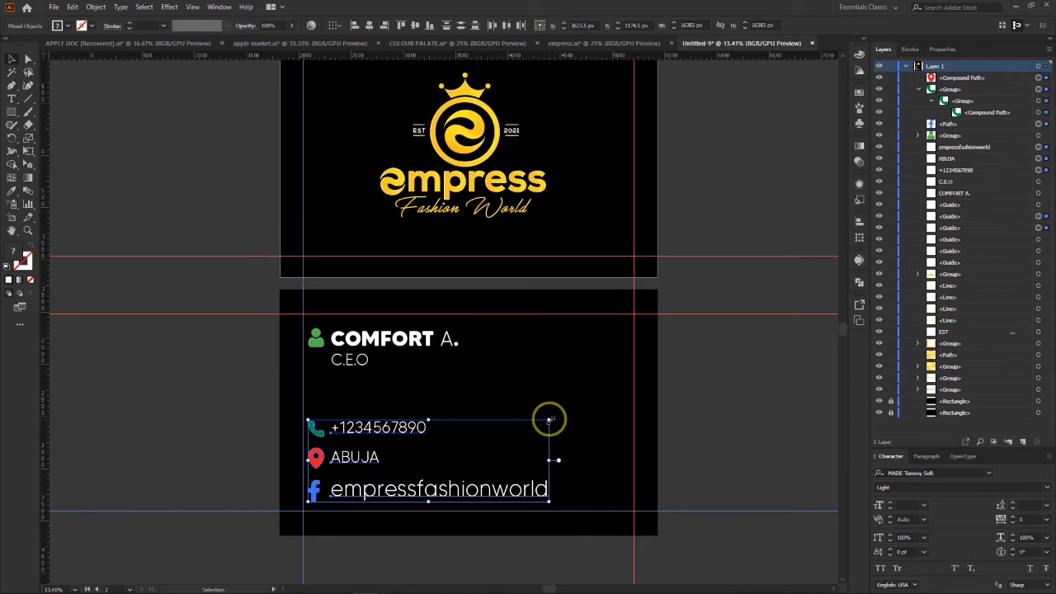
pyautogui.moveTo(549, 421); pyautogui.dragTo(523, 434)
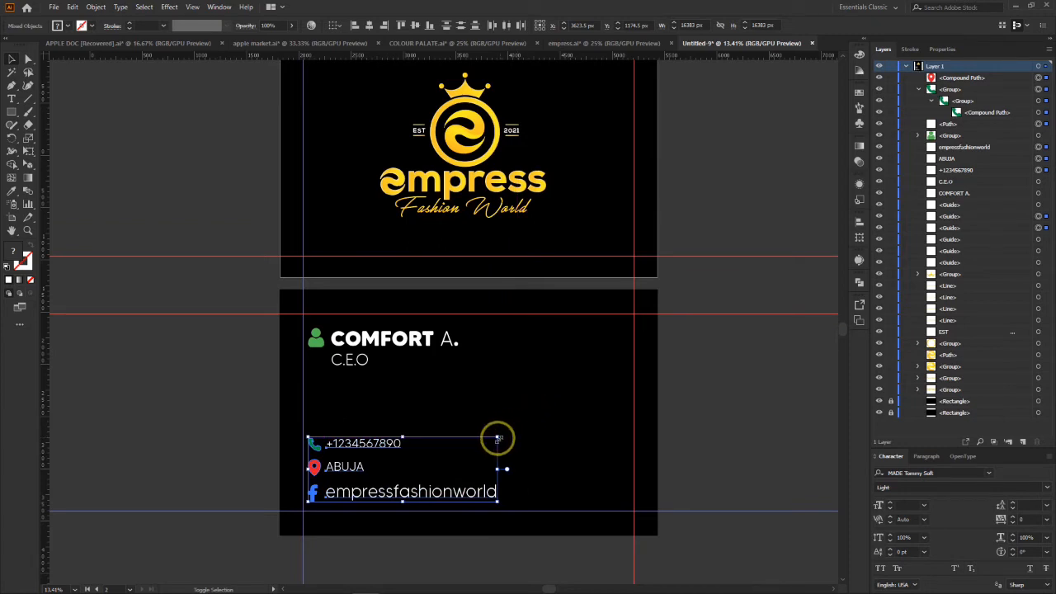
pyautogui.click(507, 388)
# Step: Scale the person icon, contact name and C.E.O title down together to about 1160 px wide, keeping their upper-left corner in place
pyautogui.moveTo(304, 318); pyautogui.dragTo(483, 371)
pyautogui.hotkey('ctrl', 'z')
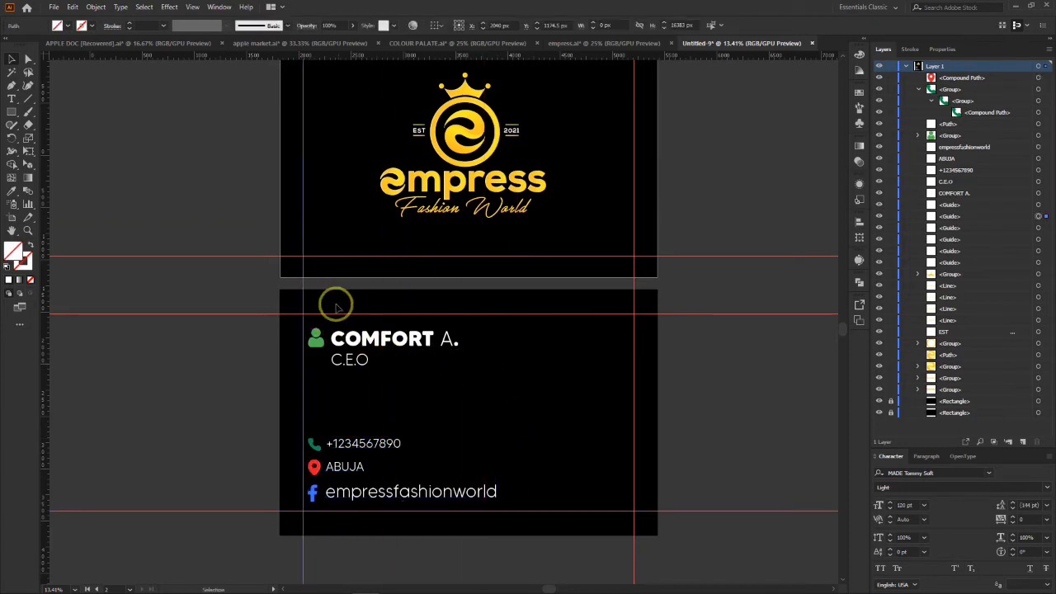
pyautogui.moveTo(480, 325); pyautogui.dragTo(308, 377)
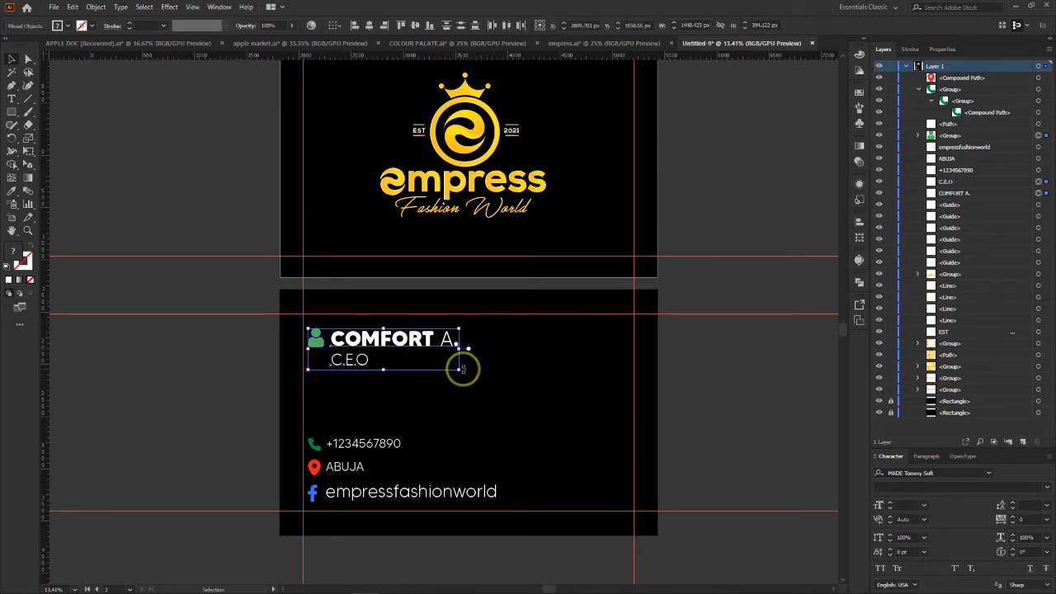
pyautogui.moveTo(460, 367); pyautogui.dragTo(441, 355)
pyautogui.click(667, 368)
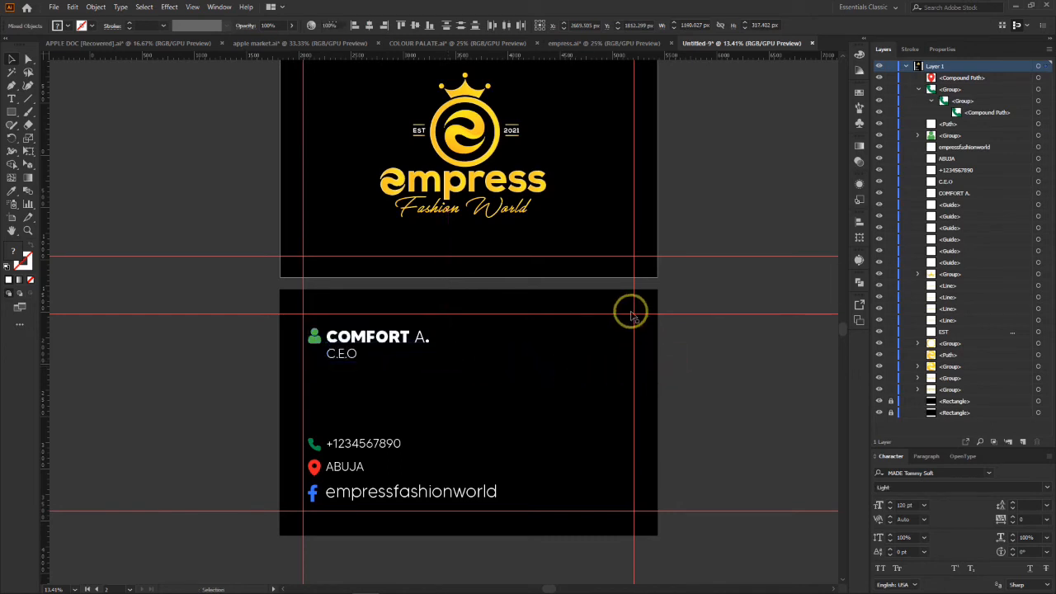
# Step: Select the two vertical margin guides and the three horizontal ones around the second card, and lock them
pyautogui.moveTo(635, 315); pyautogui.dragTo(502, 337)
pyautogui.hotkey('ctrl', 'z')
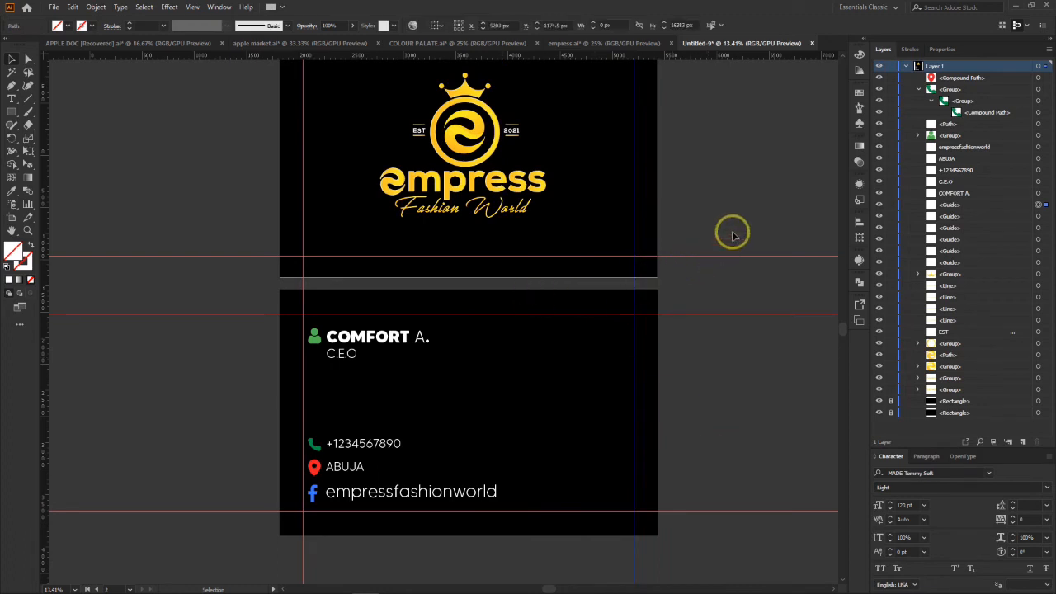
pyautogui.moveTo(732, 221); pyautogui.dragTo(621, 333)
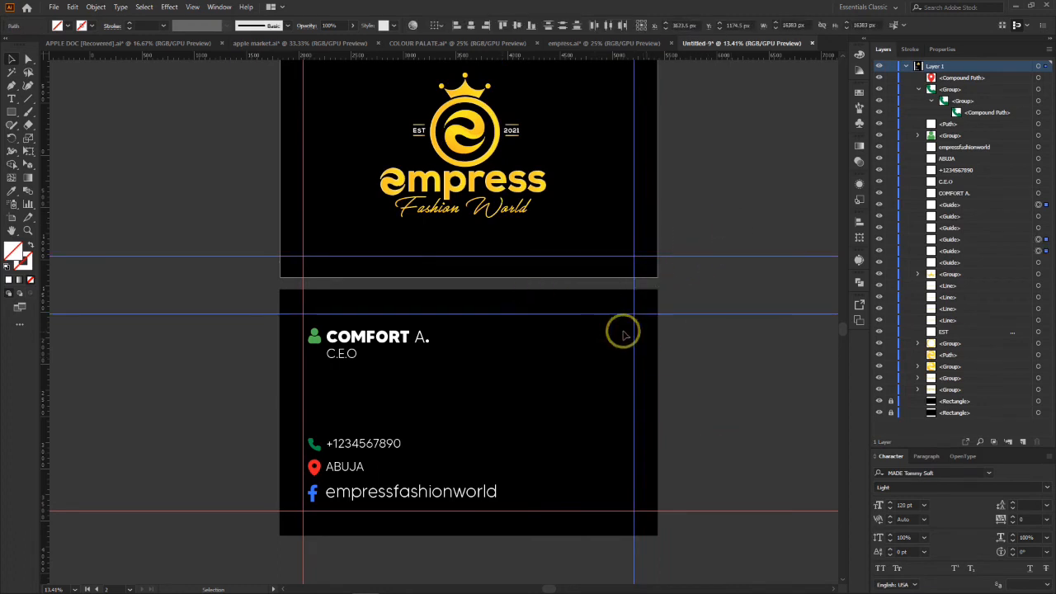
pyautogui.click(302, 201)
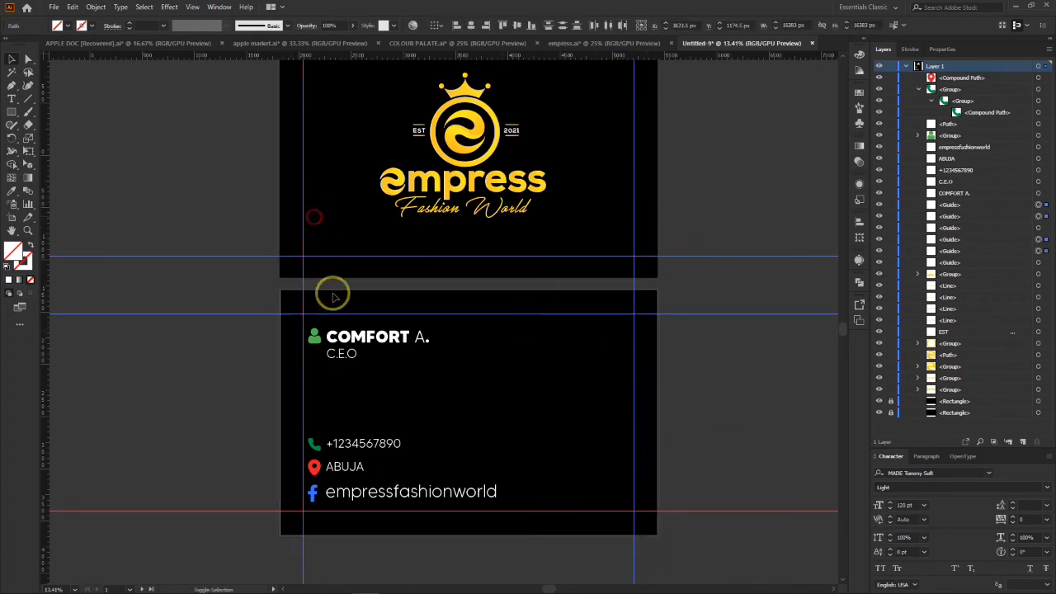
pyautogui.click(607, 512)
pyautogui.moveTo(608, 511); pyautogui.dragTo(612, 481)
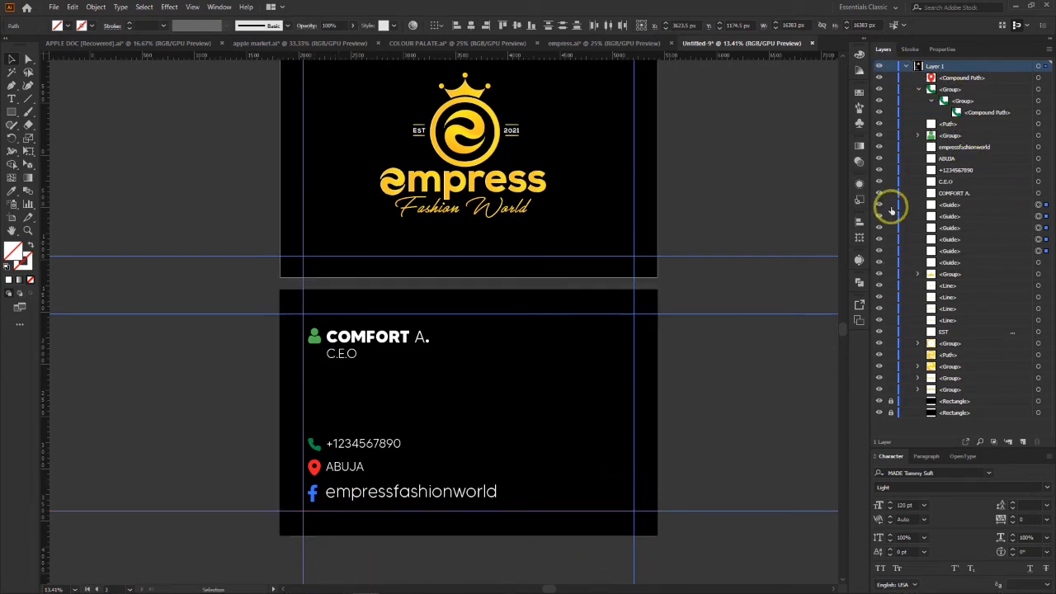
pyautogui.moveTo(888, 220); pyautogui.dragTo(892, 251)
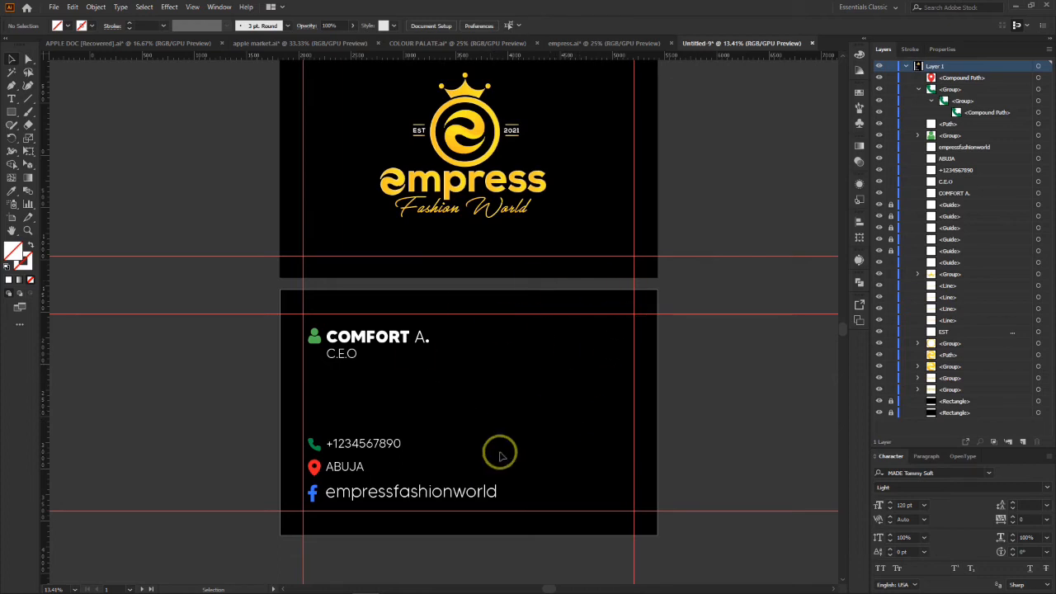
# Step: In the empress.ai document, delete the EST and 2021 labels beside the gold circular emblem on the black artboard
pyautogui.click(605, 43)
pyautogui.click(518, 225)
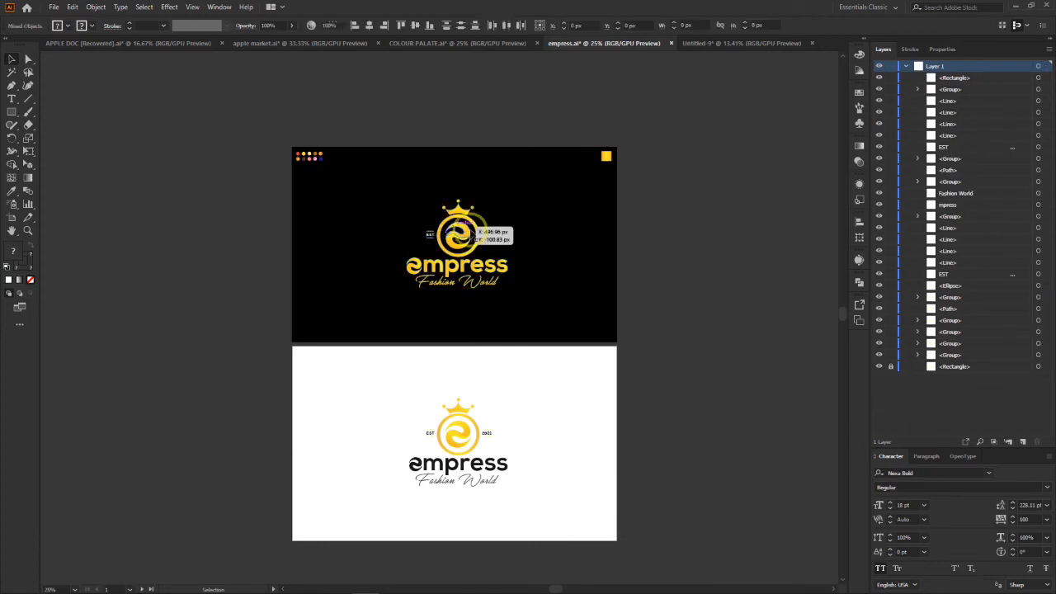
pyautogui.hotkey('ctrl', '-')
pyautogui.hotkey('ctrl', '+')
pyautogui.hotkey('ctrl', '+')
pyautogui.hotkey('ctrl', '+')
pyautogui.hotkey('ctrl', '+')
pyautogui.hotkey('ctrl', '+')
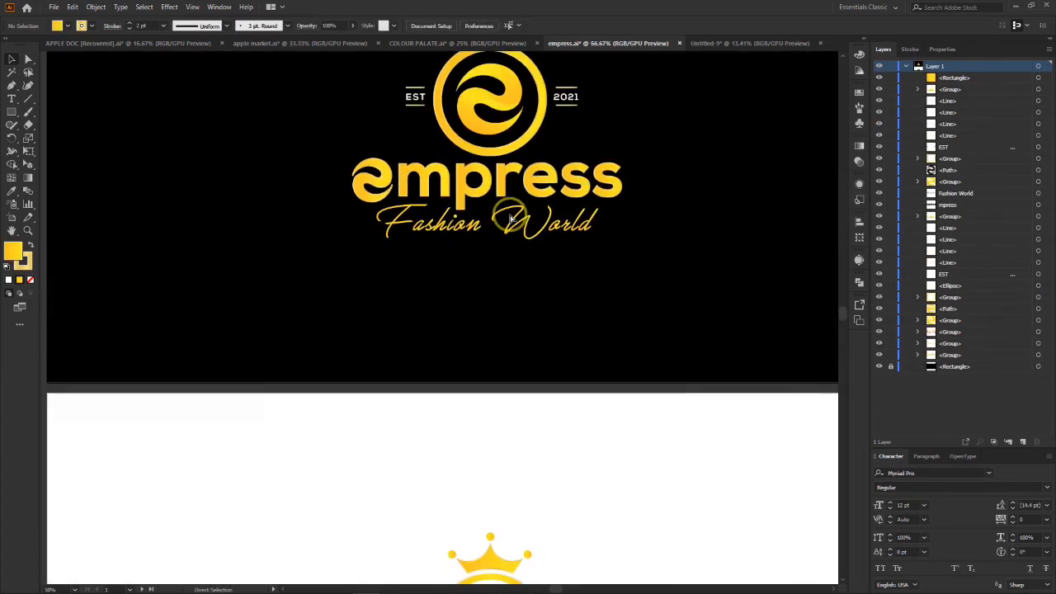
pyautogui.scroll(1, 510, 218)
pyautogui.scroll(5, 510, 218)
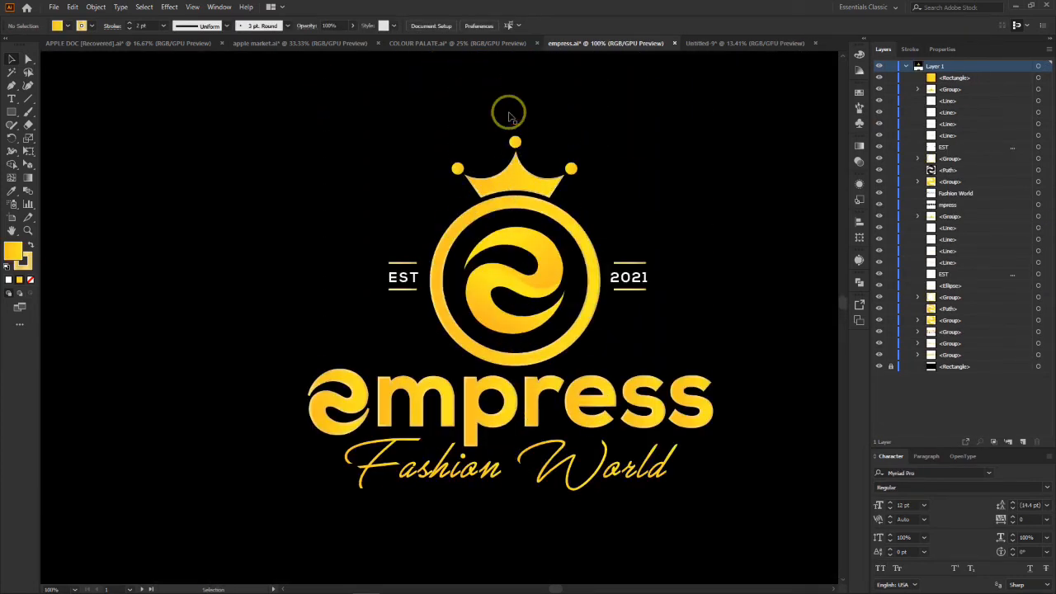
pyautogui.moveTo(424, 97); pyautogui.dragTo(608, 370)
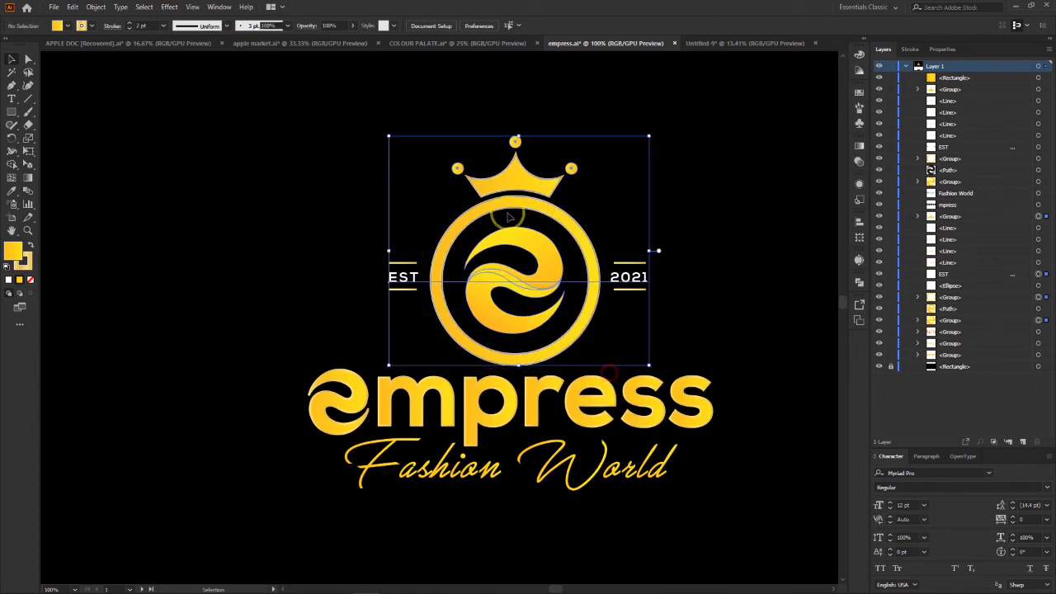
pyautogui.click(702, 285)
pyautogui.click(629, 278)
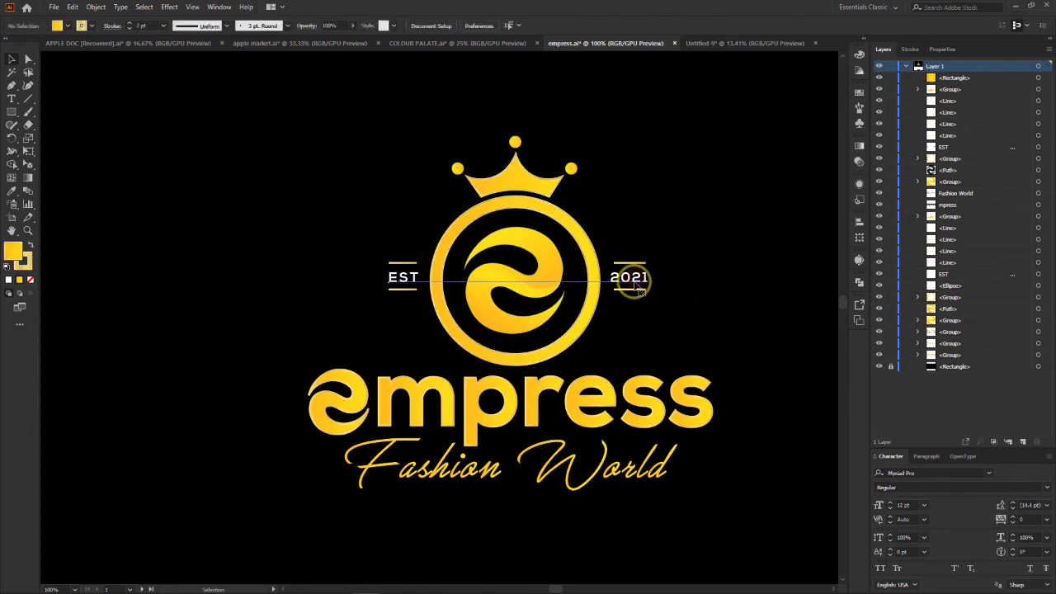
pyautogui.press('Delete')
pyautogui.moveTo(385, 247); pyautogui.dragTo(421, 310)
pyautogui.press('Delete')
# Step: Bring the crown and circular emblem, without the lettering, from empress.ai into the business card document, beside the contact details
pyautogui.moveTo(377, 108); pyautogui.dragTo(609, 368)
pyautogui.moveTo(510, 211); pyautogui.dragTo(810, 159)
pyautogui.moveTo(685, 312); pyautogui.dragTo(665, 422)
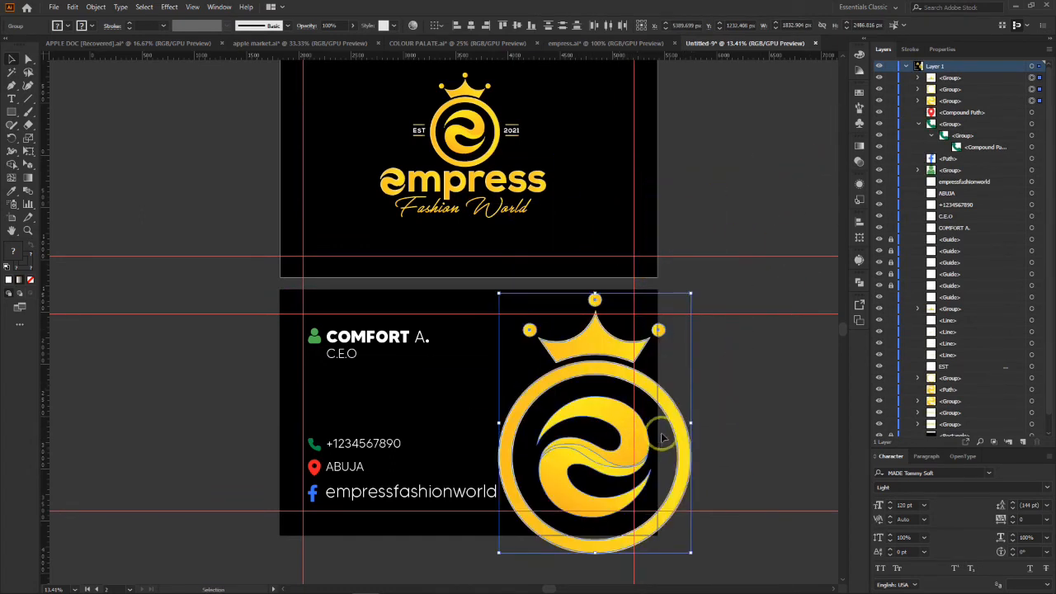
# Step: Resize the crown emblem to about 1739 px wide and place it just beside the empressfashionworld text, overlapping the second card's edges
pyautogui.moveTo(691, 555); pyautogui.dragTo(752, 576)
pyautogui.moveTo(640, 324); pyautogui.dragTo(648, 302)
pyautogui.moveTo(752, 206); pyautogui.dragTo(715, 253)
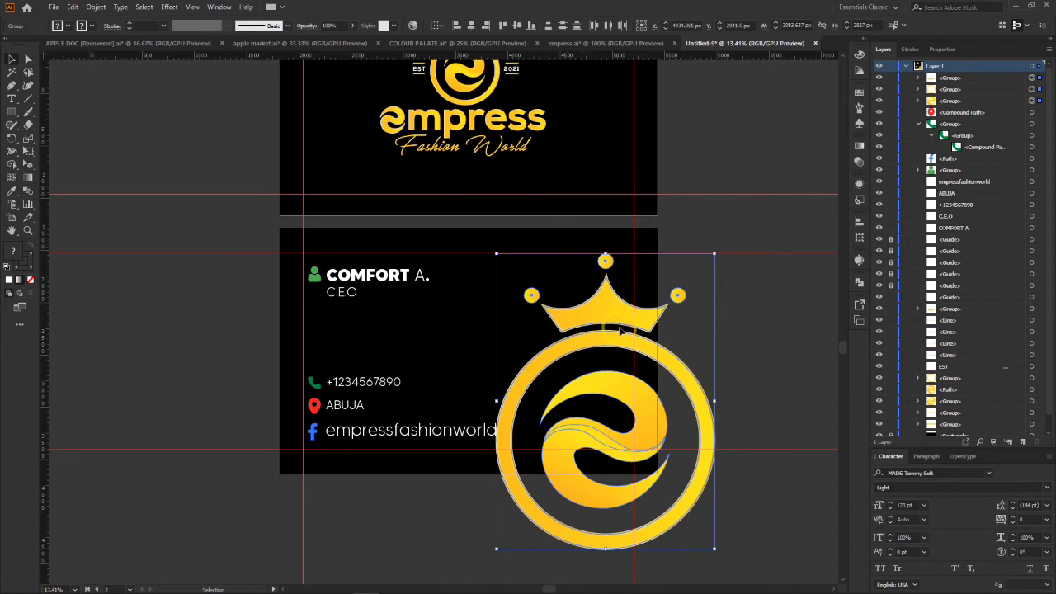
pyautogui.moveTo(717, 551); pyautogui.dragTo(682, 500)
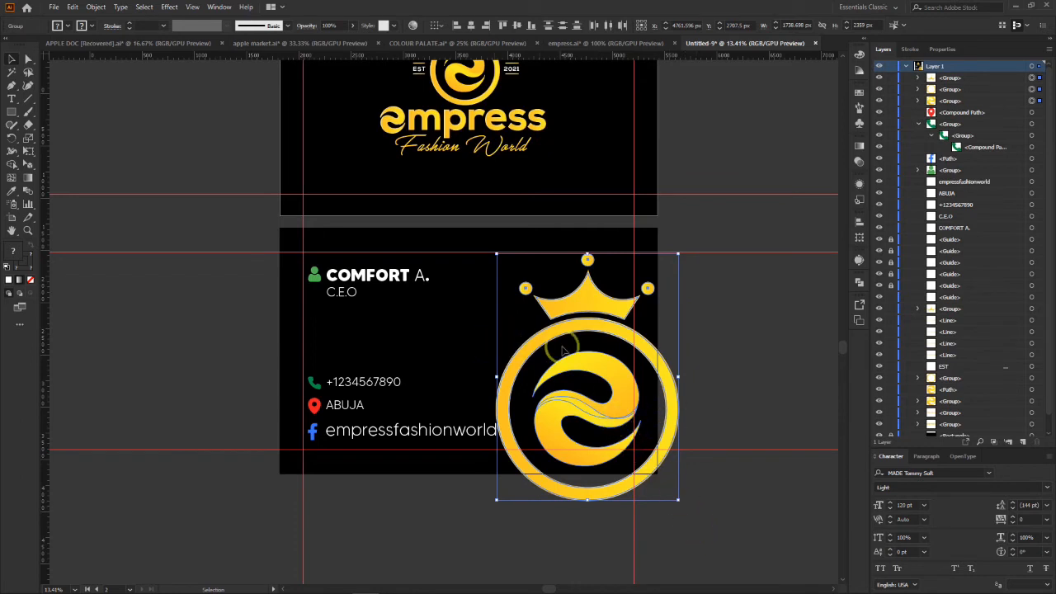
pyautogui.press('Right')
pyautogui.press('Right')
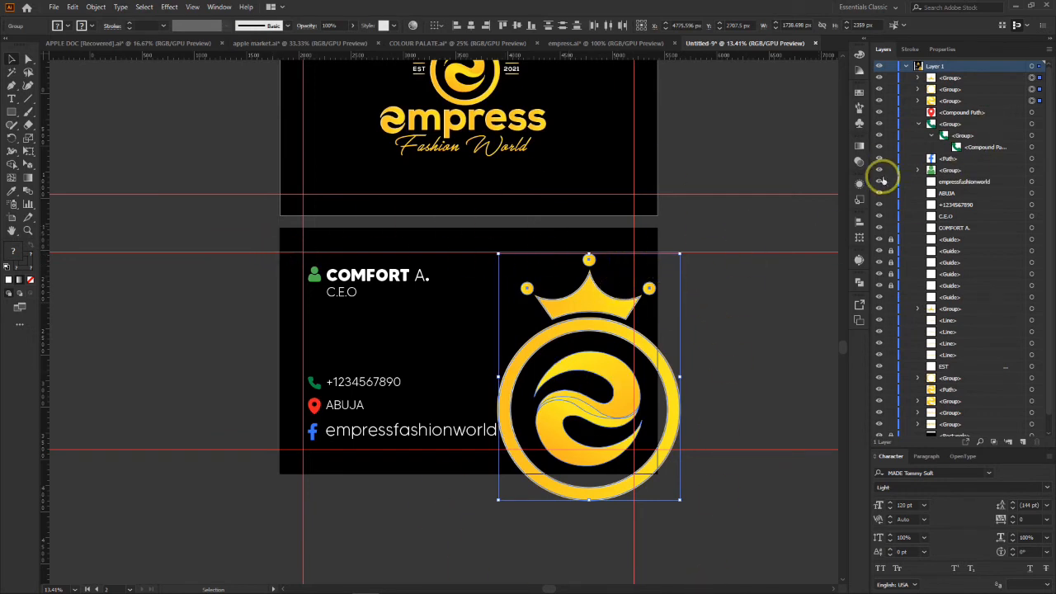
# Step: Lower the large crown emblem's opacity to 50%
pyautogui.click(860, 161)
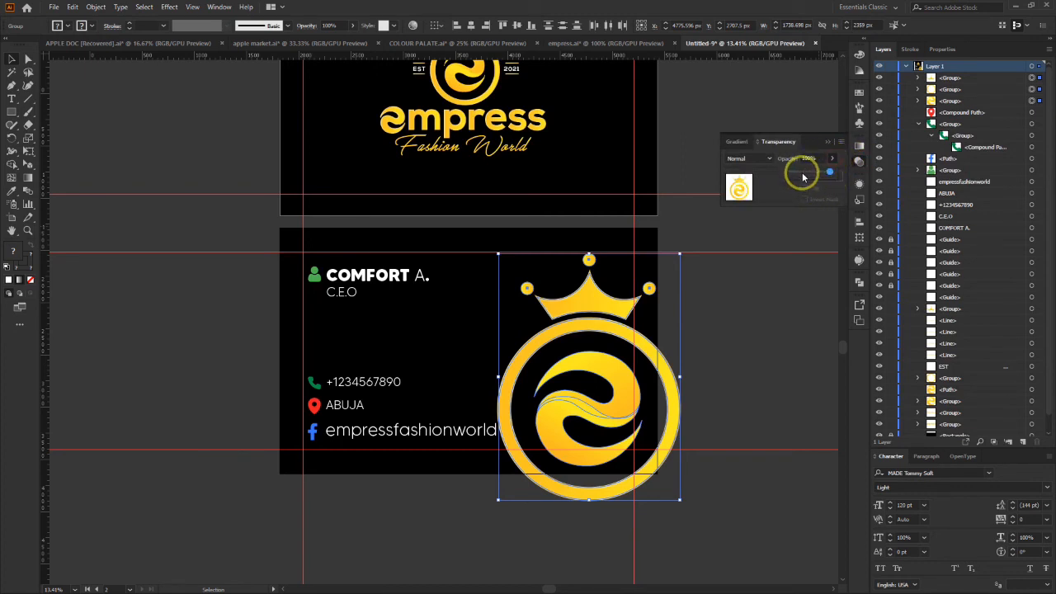
pyautogui.click(802, 173)
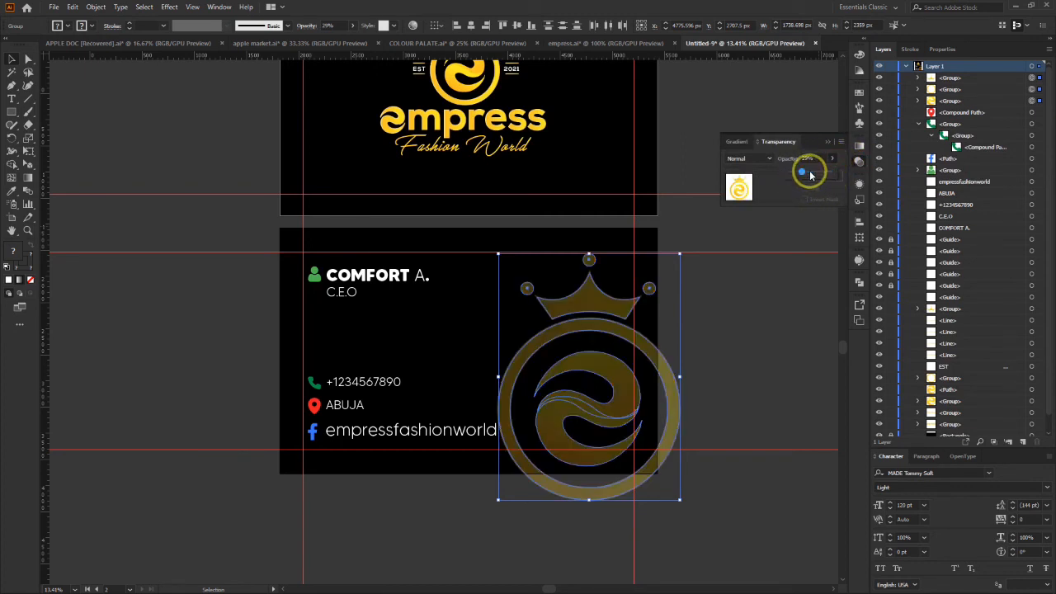
pyautogui.moveTo(811, 175); pyautogui.dragTo(809, 174)
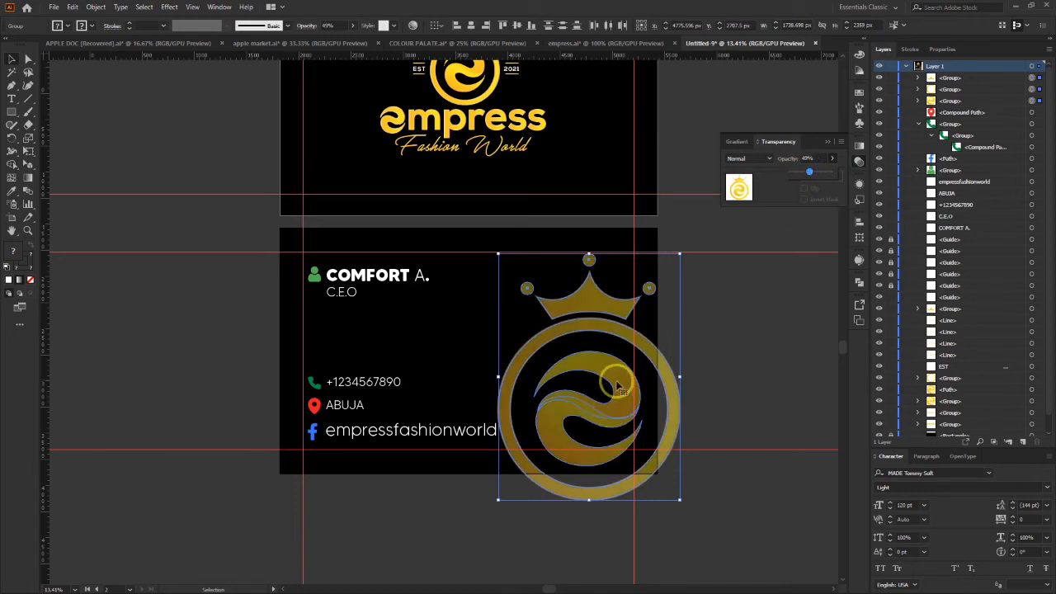
pyautogui.click(820, 176)
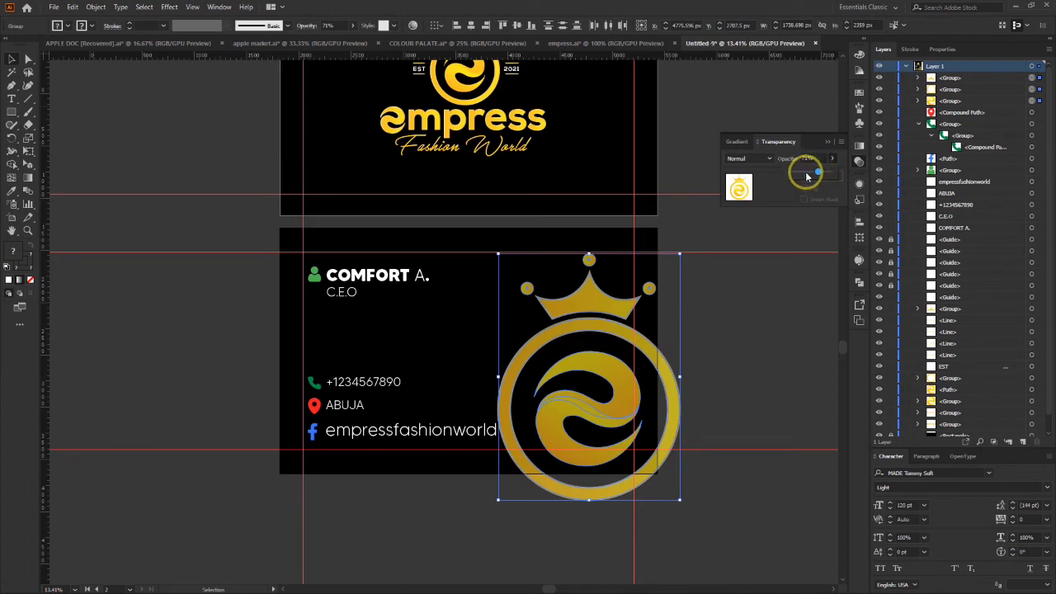
pyautogui.moveTo(813, 177); pyautogui.dragTo(801, 158)
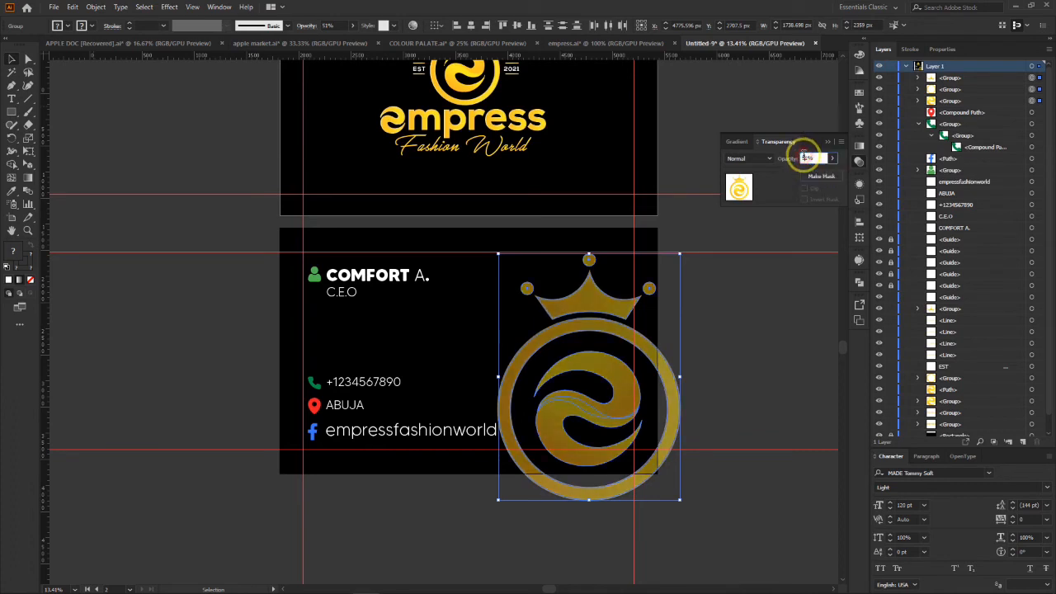
pyautogui.click(743, 336)
# Step: Compare the faded emblem on the second card with the full Empress logo on the first card
pyautogui.click(549, 412)
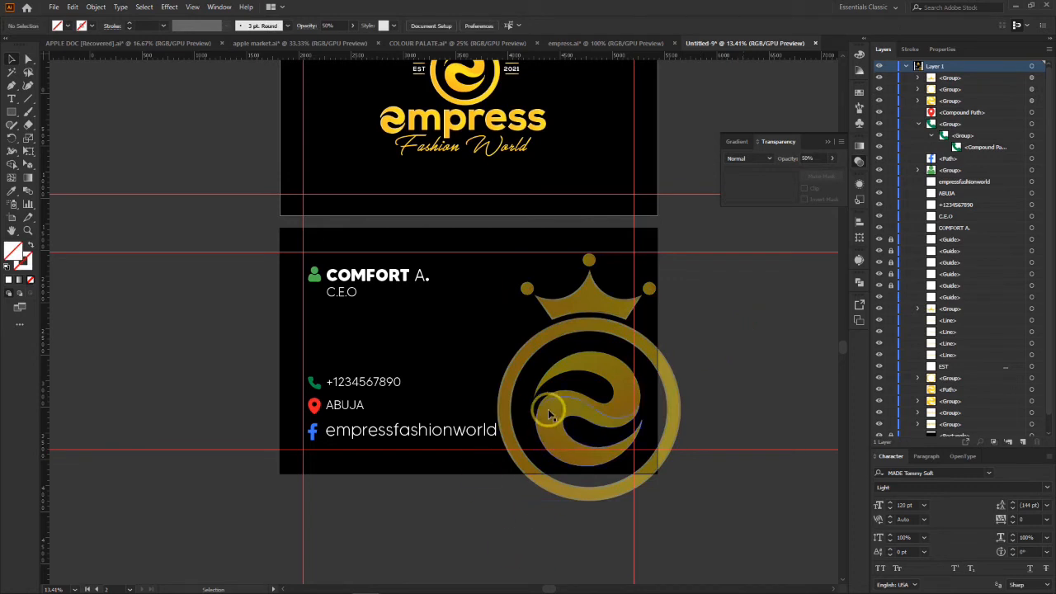
pyautogui.scroll(1, 592, 297)
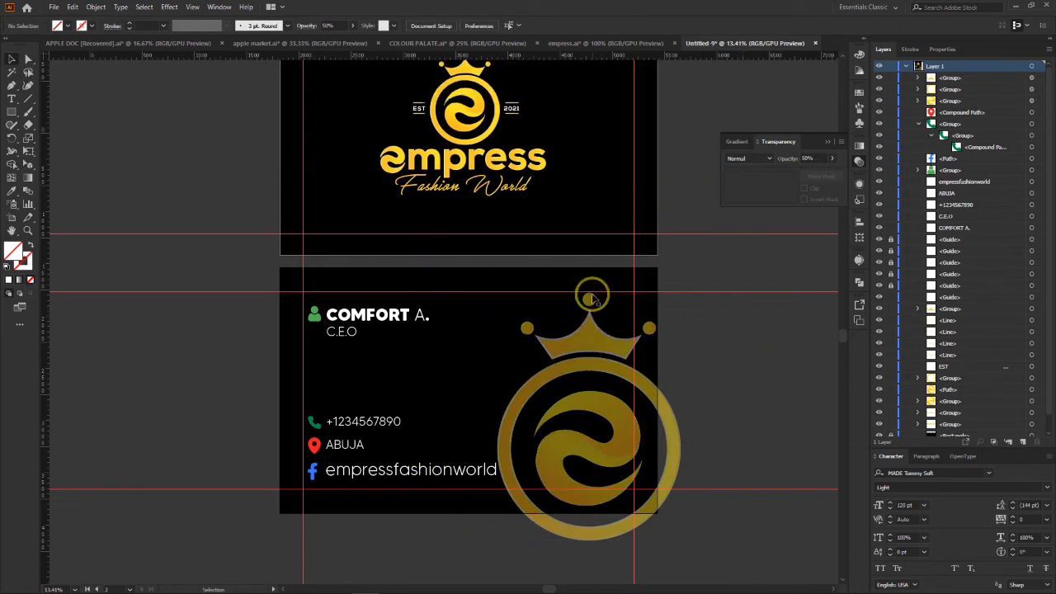
pyautogui.scroll(1, 591, 296)
pyautogui.scroll(-2, 608, 389)
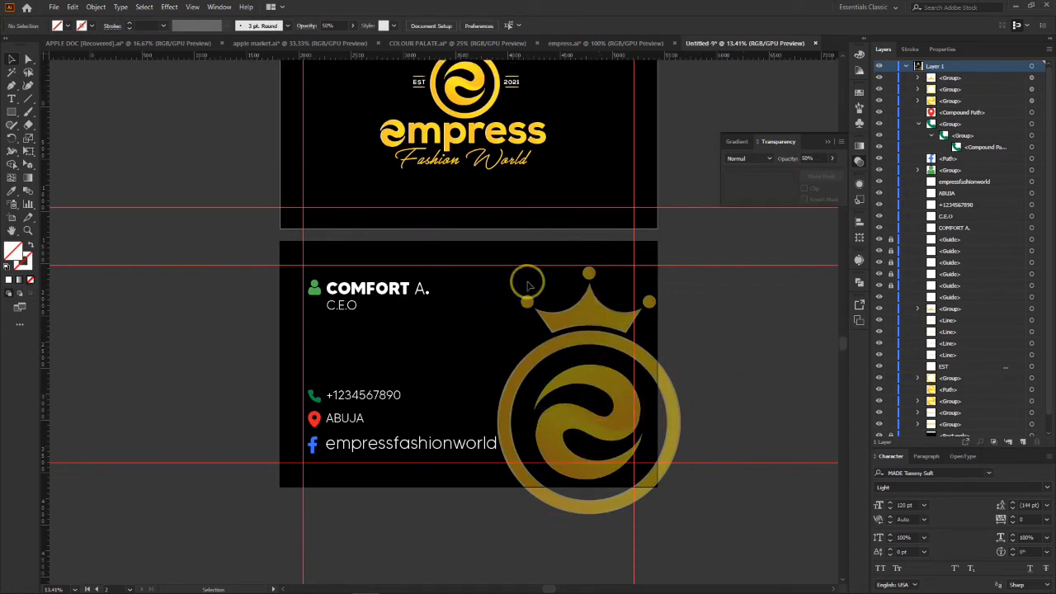
pyautogui.scroll(4, 547, 310)
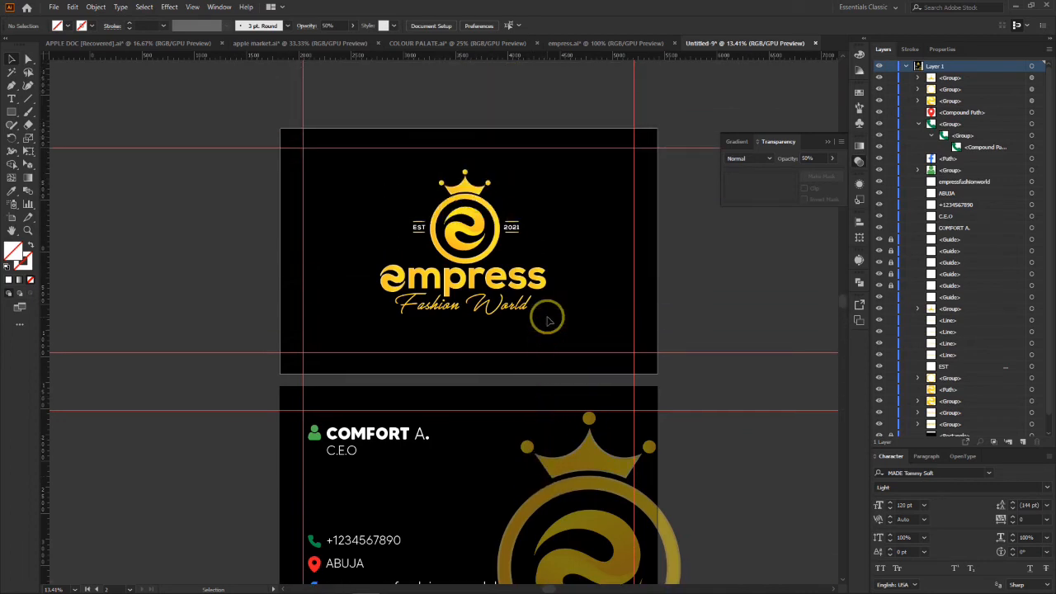
pyautogui.click(548, 166)
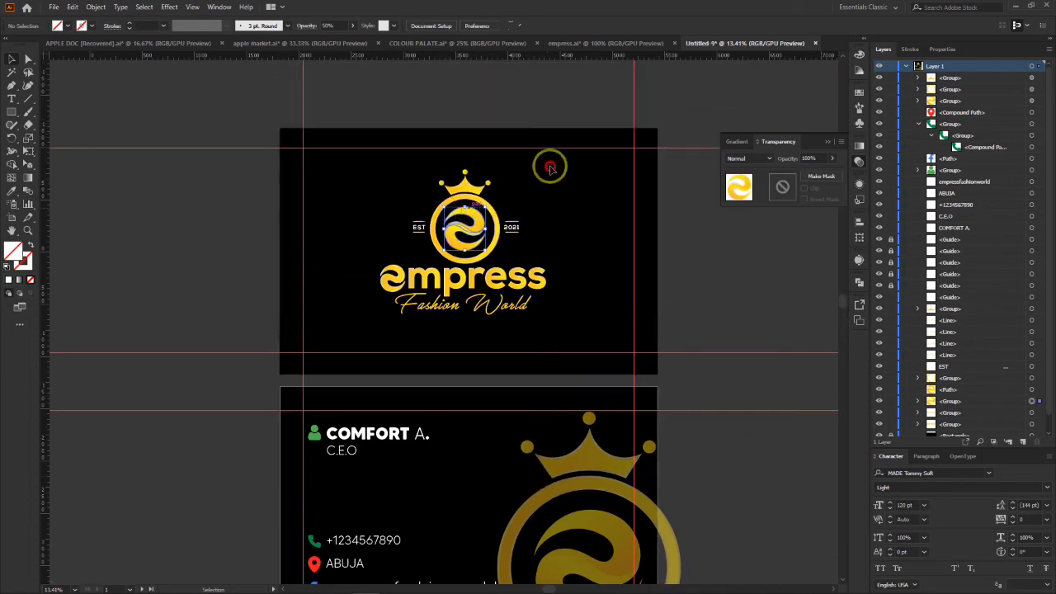
pyautogui.moveTo(385, 171); pyautogui.dragTo(570, 334)
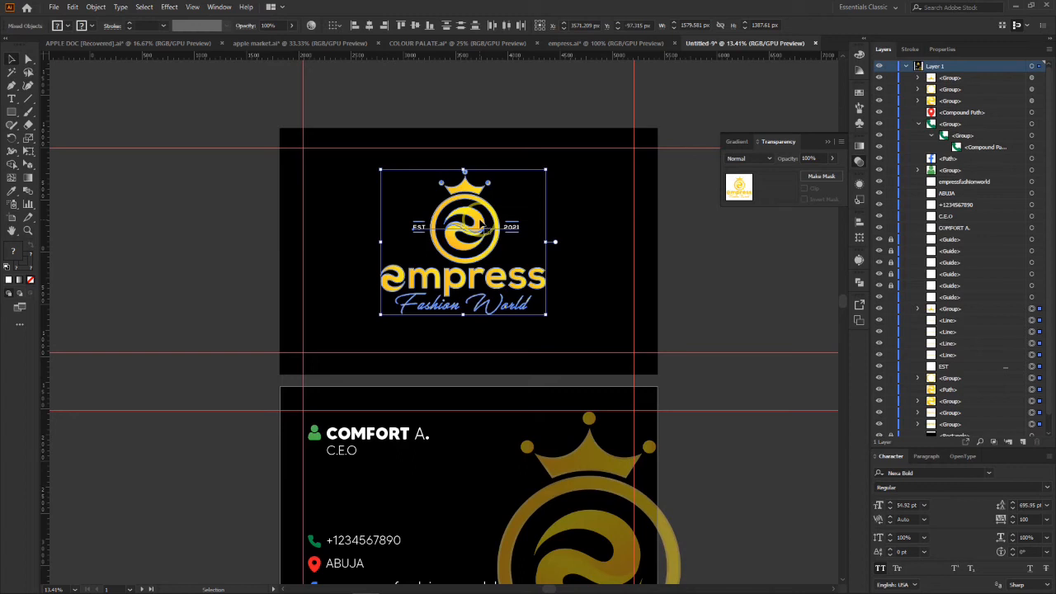
pyautogui.moveTo(468, 235); pyautogui.dragTo(491, 221)
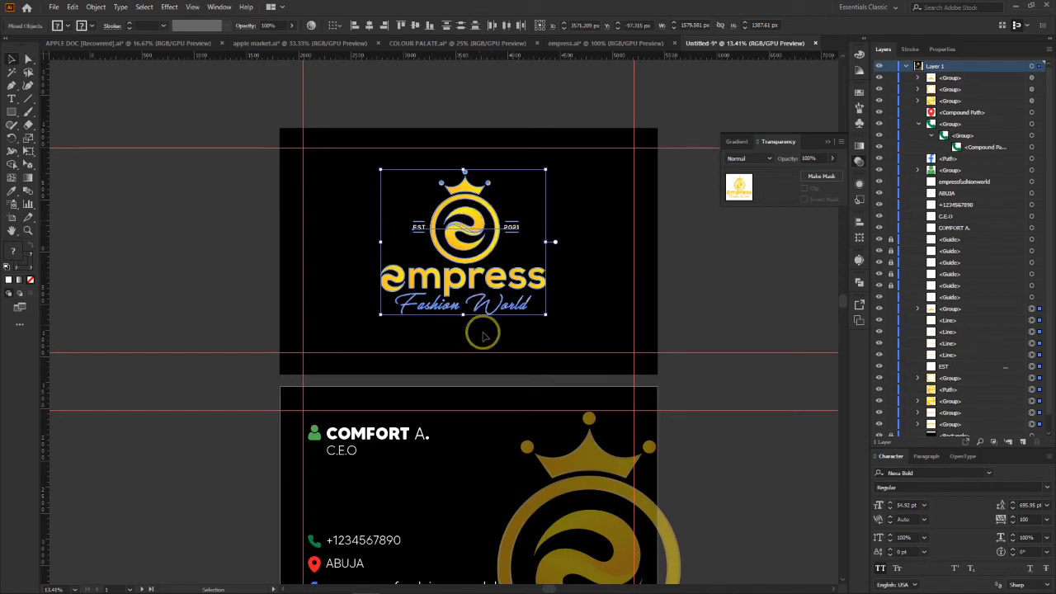
# Step: Recolour the person, phone, location and Facebook icons with the gold gradient sampled from the logo's empress lettering using the Eyedropper
pyautogui.scroll(-3, 495, 330)
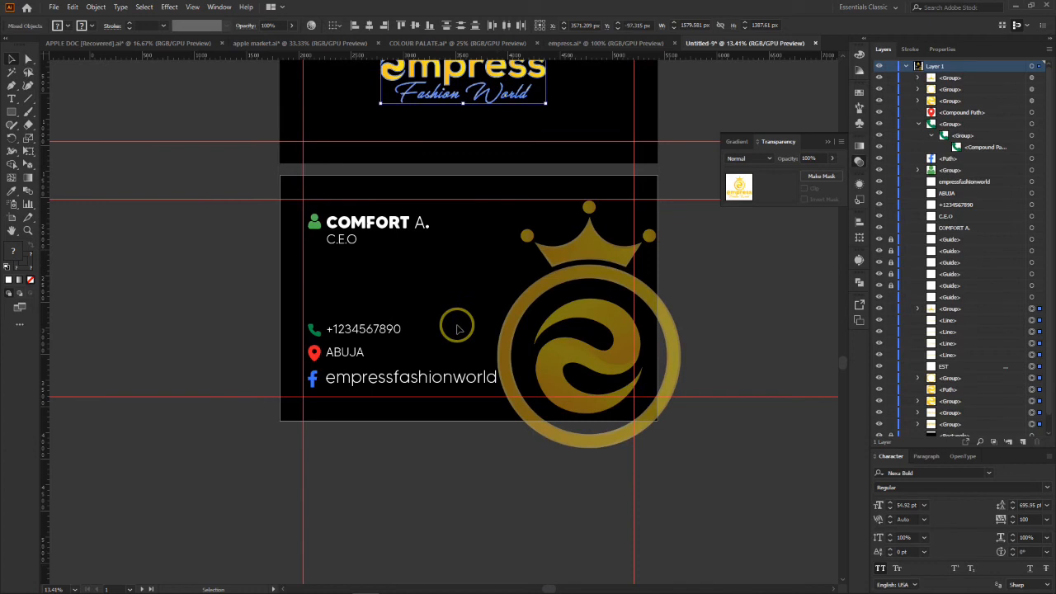
pyautogui.click(314, 222)
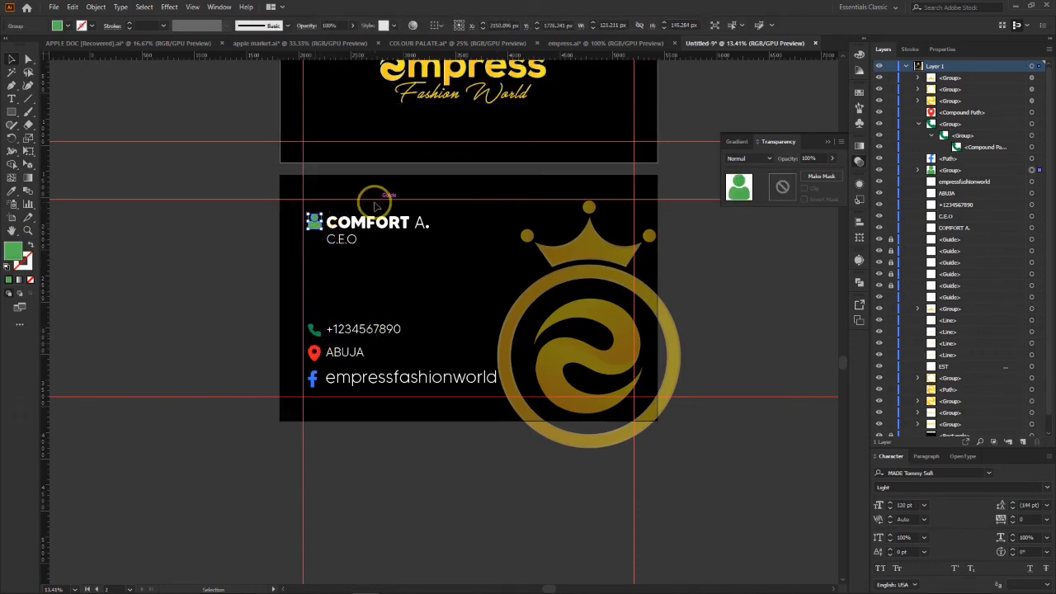
pyautogui.click(328, 304)
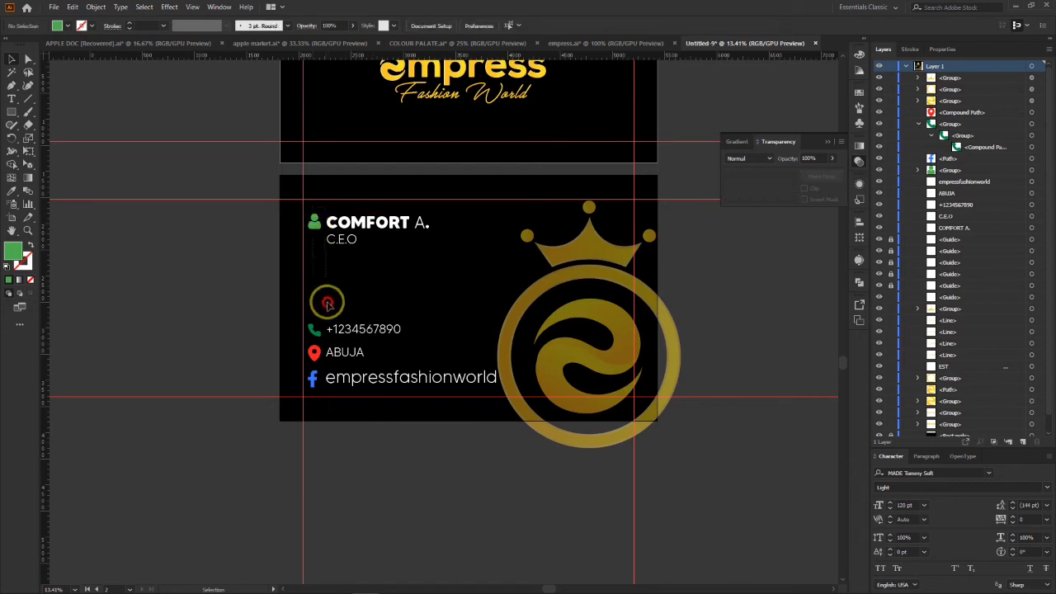
pyautogui.click(313, 384)
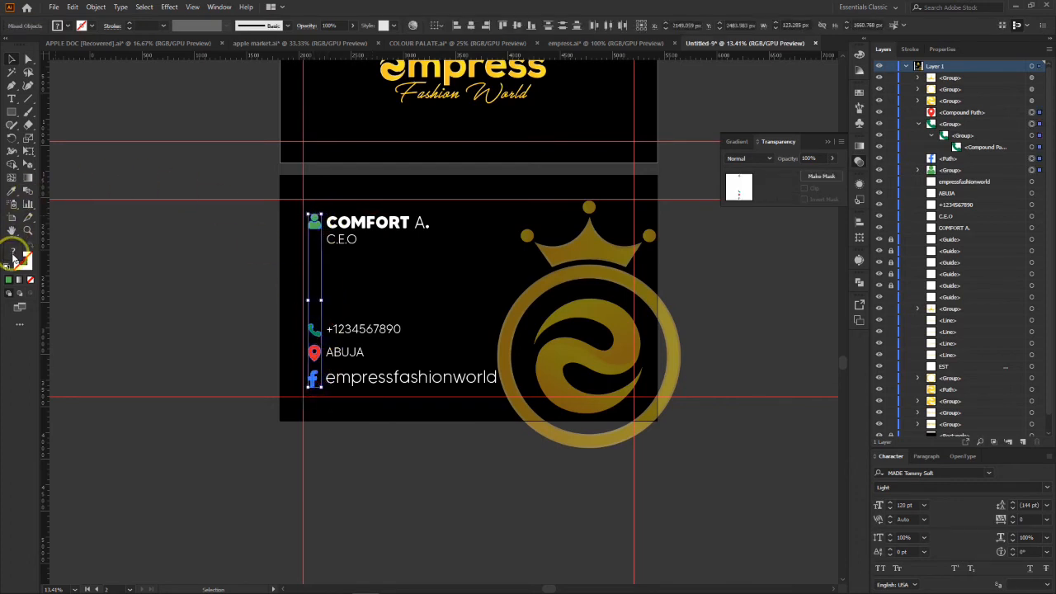
pyautogui.click(11, 188)
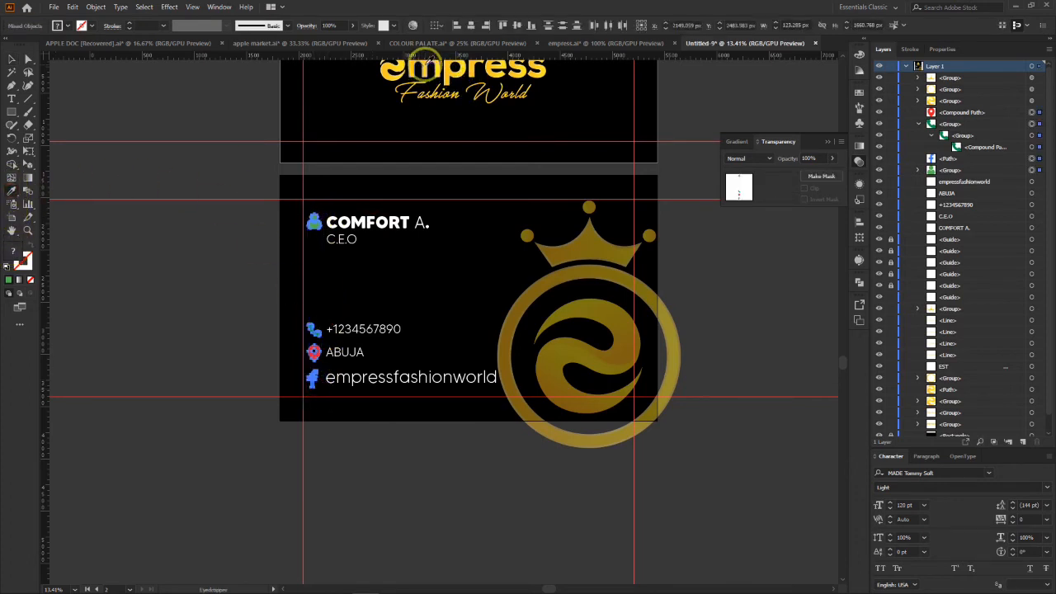
pyautogui.click(421, 71)
pyautogui.click(30, 60)
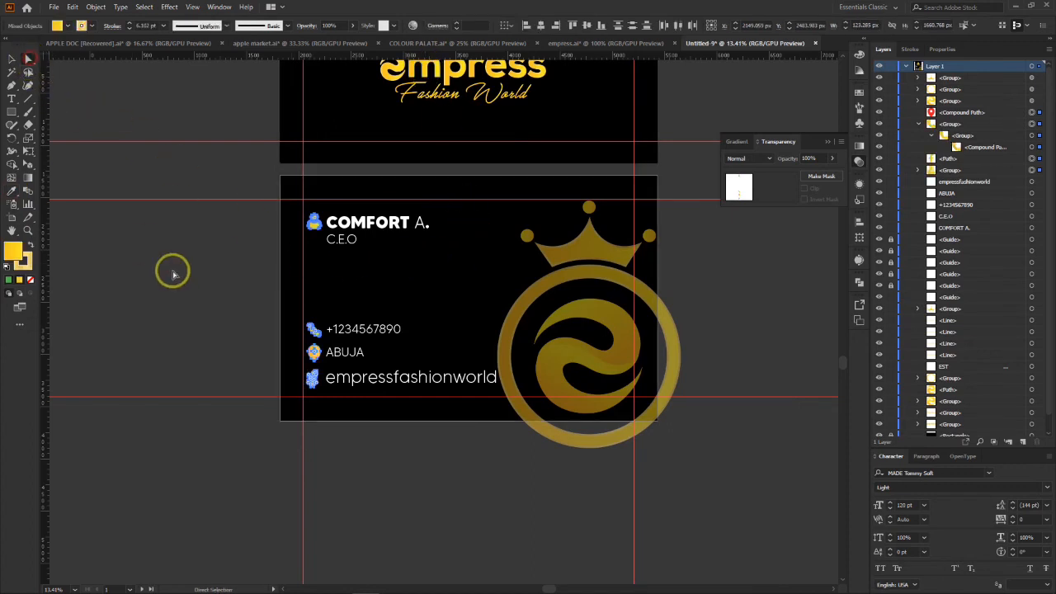
pyautogui.click(304, 425)
# Step: Convert the name, C.E.O, phone number, ABUJA and empressfashionworld texts on the second card to outlines
pyautogui.scroll(3, 464, 245)
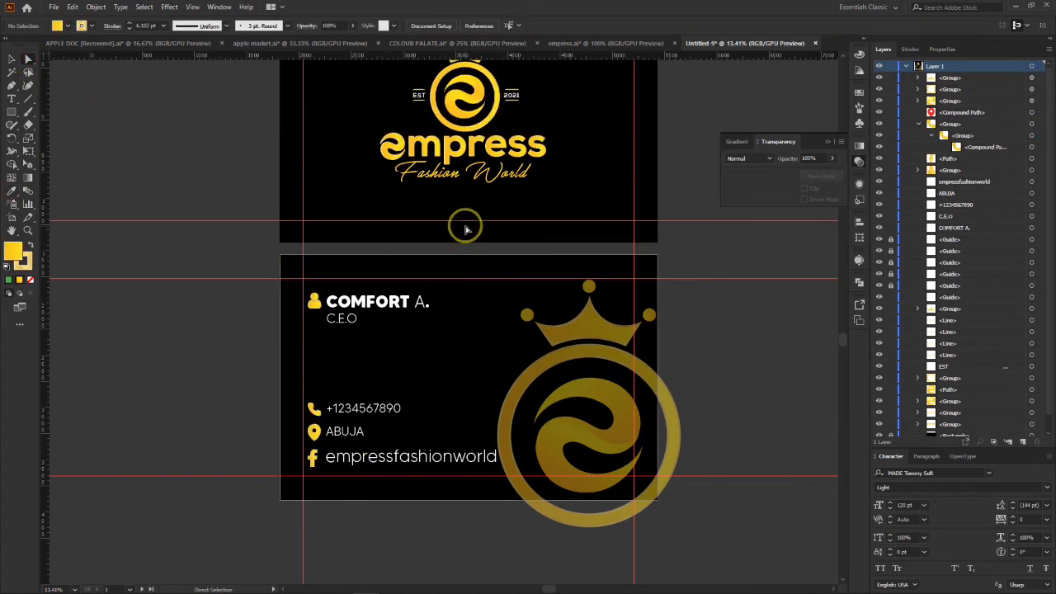
pyautogui.click(346, 324)
pyautogui.keyDown('shift'); pyautogui.click(389, 409); pyautogui.keyUp('shift')
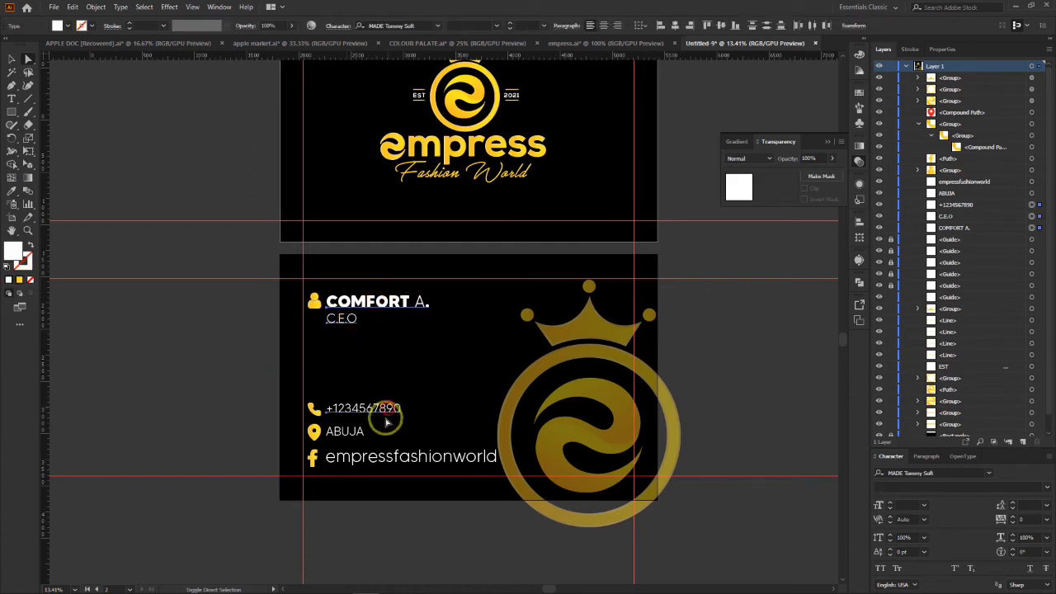
pyautogui.keyDown('shift'); pyautogui.click(347, 431); pyautogui.keyUp('shift')
pyautogui.keyDown('shift'); pyautogui.click(362, 457); pyautogui.keyUp('shift')
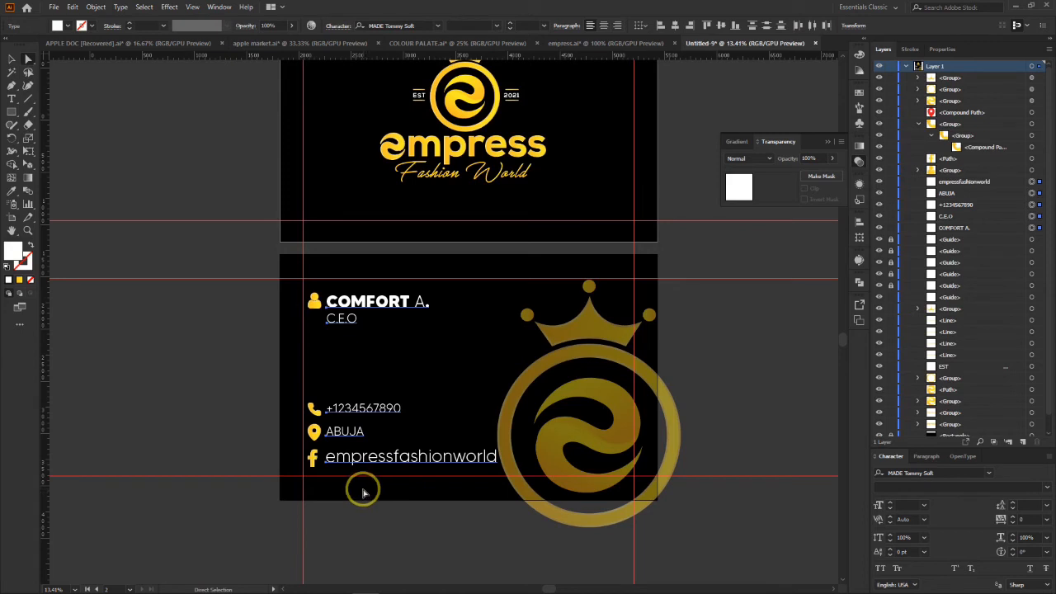
pyautogui.press('v')
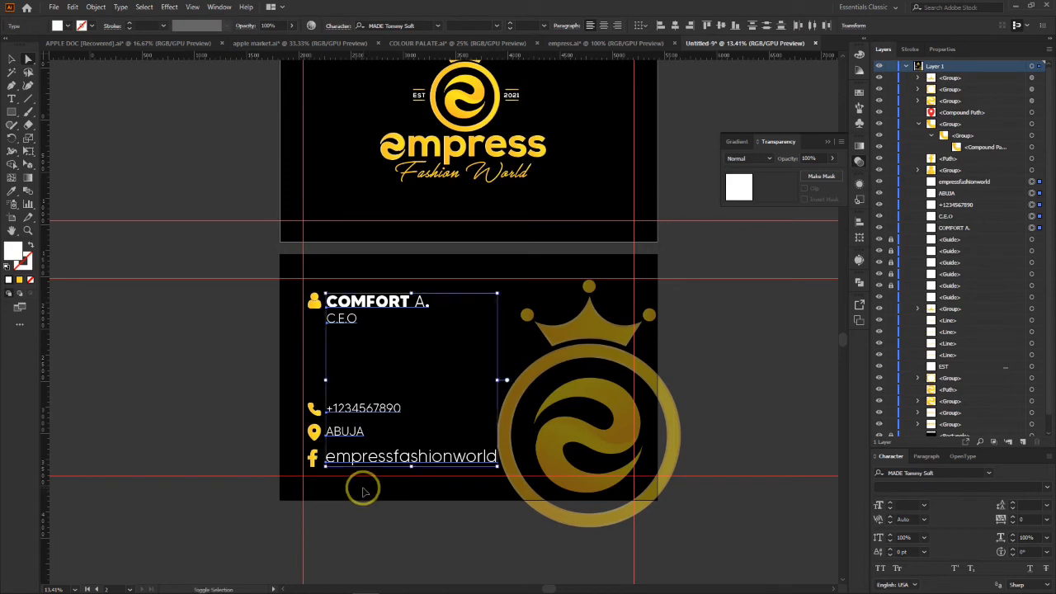
pyautogui.hotkey('ctrl', 'shift', 'o')
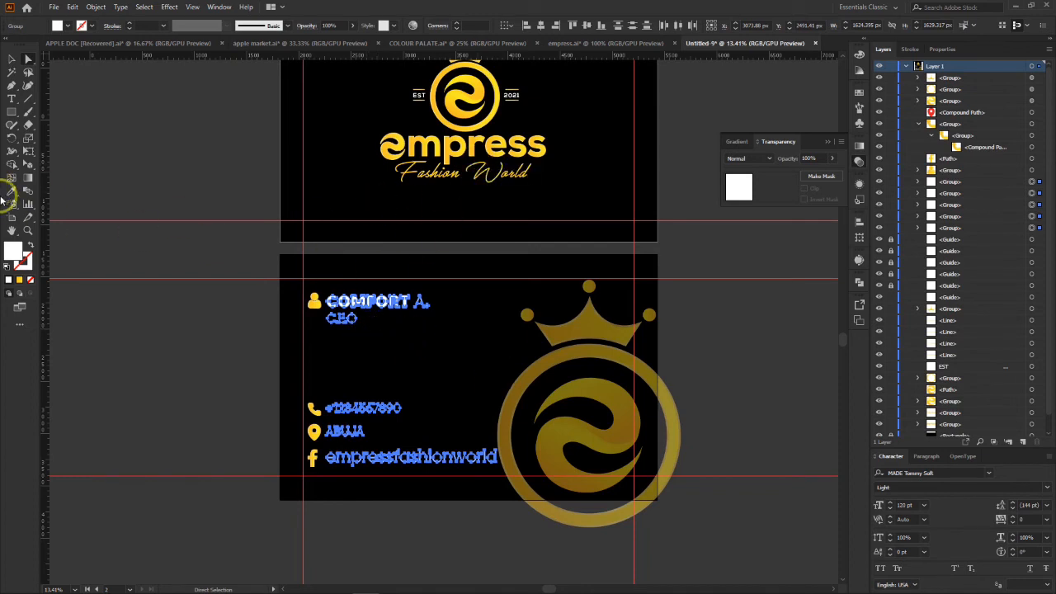
# Step: Recolour the outlined contact texts with the gold gradient sampled from the first card's logo using the Eyedropper
pyautogui.press('i')
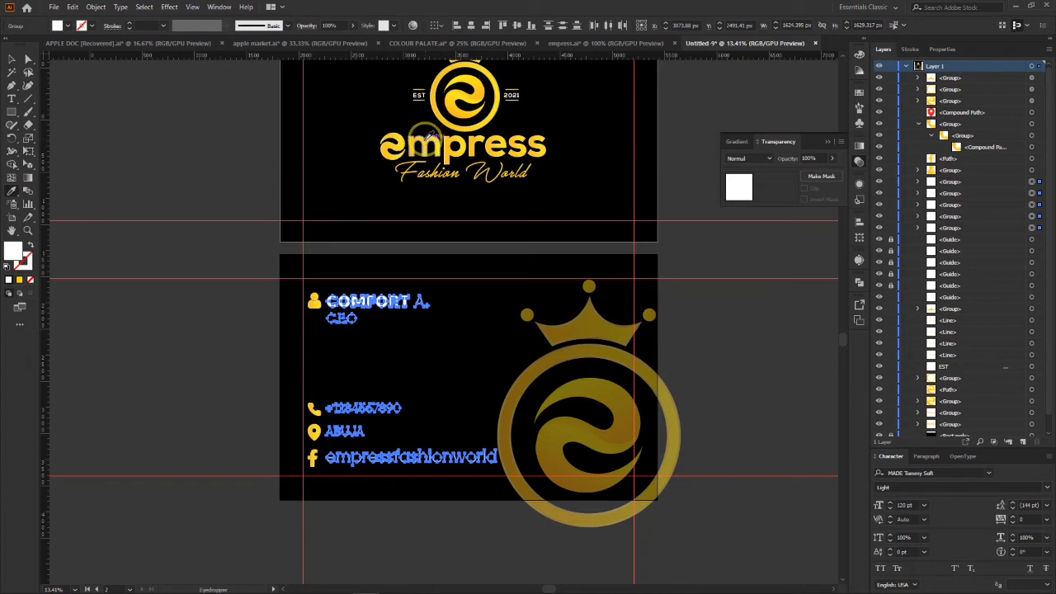
pyautogui.click(477, 91)
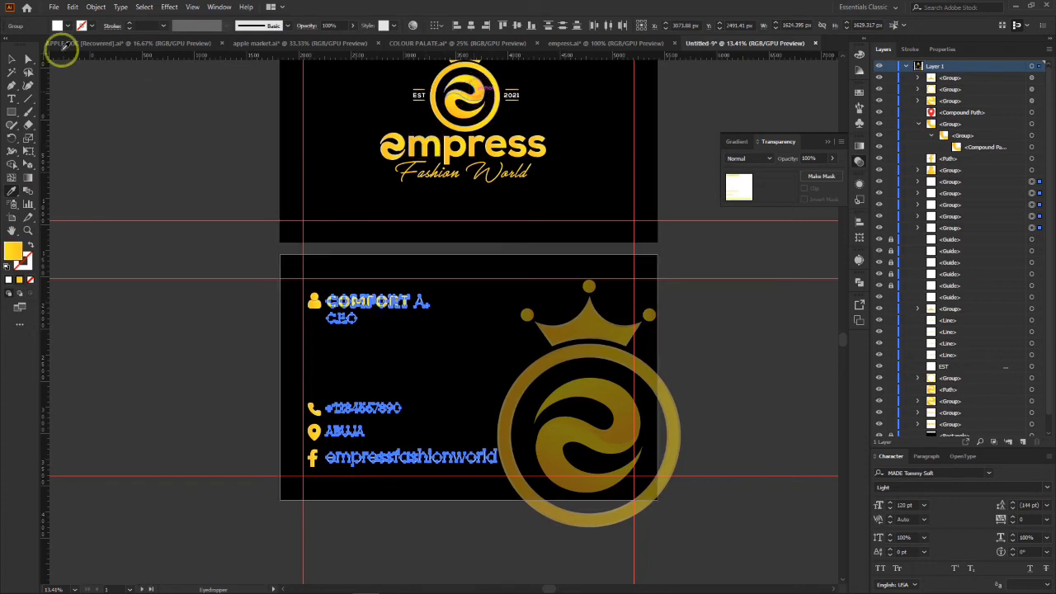
pyautogui.click(29, 58)
pyautogui.click(219, 250)
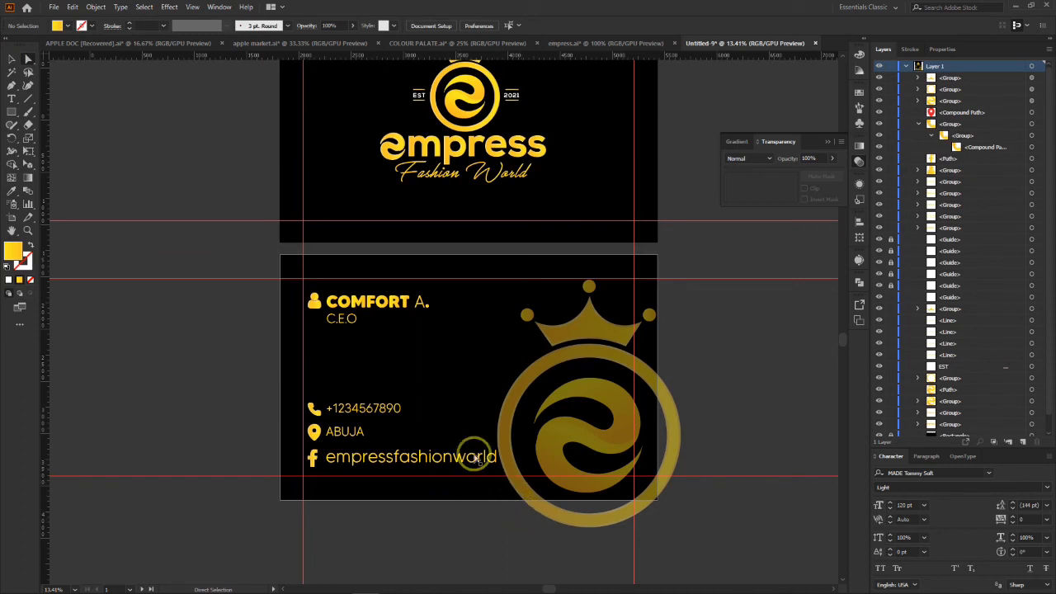
# Step: Group the crown, ring and swirl of the large faded emblem on the second card
pyautogui.click(580, 396)
pyautogui.click(710, 334)
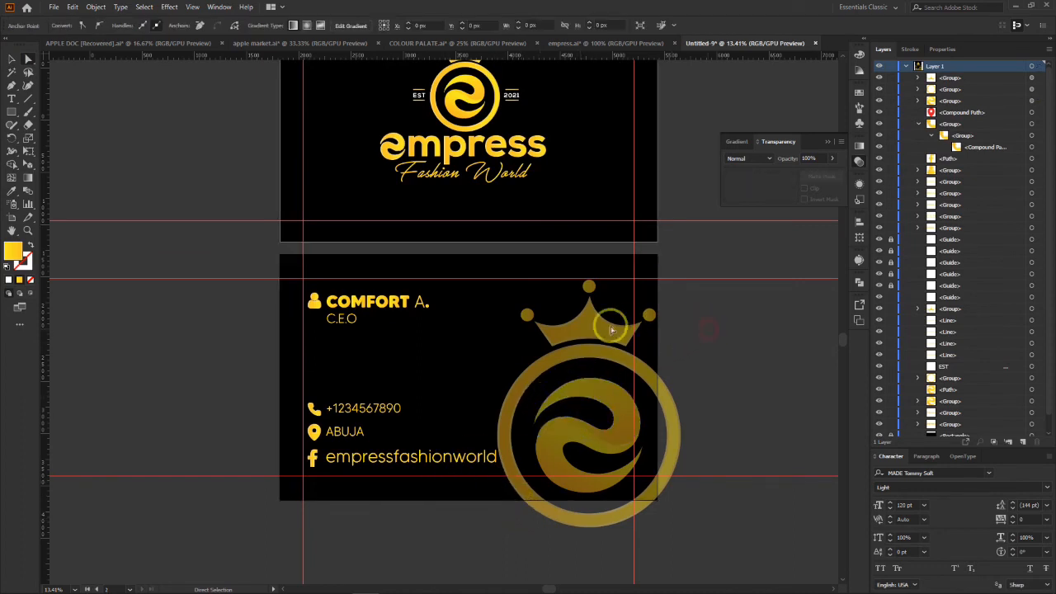
pyautogui.click(11, 60)
pyautogui.click(594, 326)
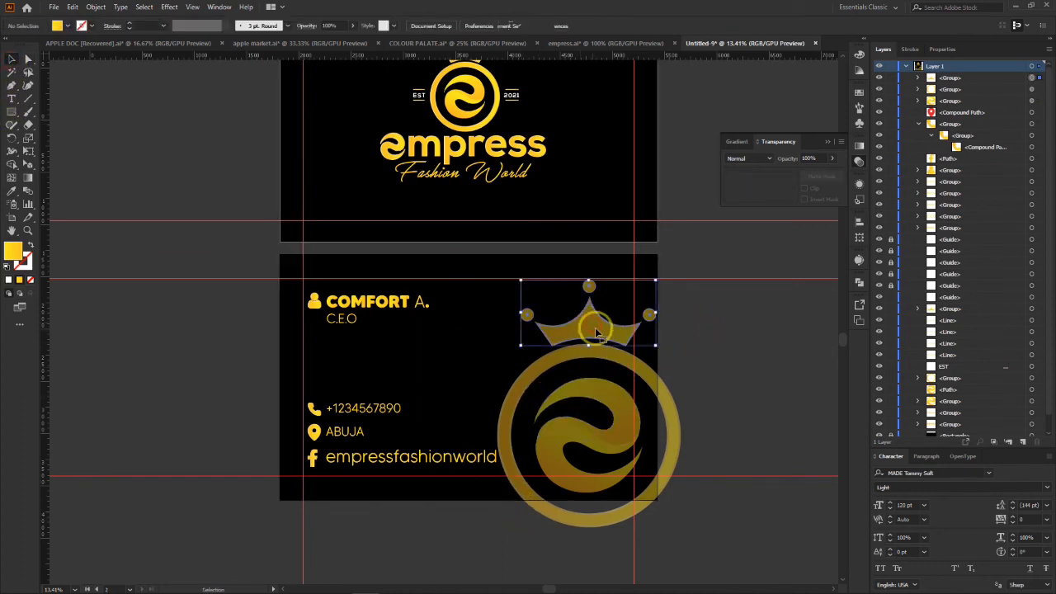
pyautogui.press('5')
pyautogui.moveTo(719, 288); pyautogui.dragTo(522, 533)
pyautogui.hotkey('ctrl', 'g')
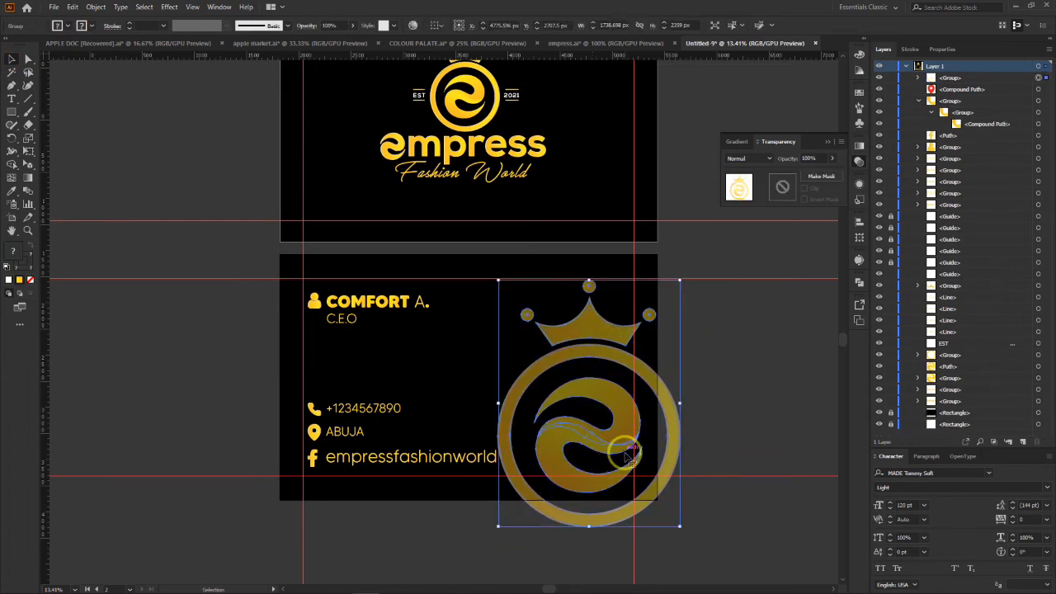
# Step: Shrink the empressfashionworld text slightly so it stands clear of the faded emblem's ring
pyautogui.click(579, 393)
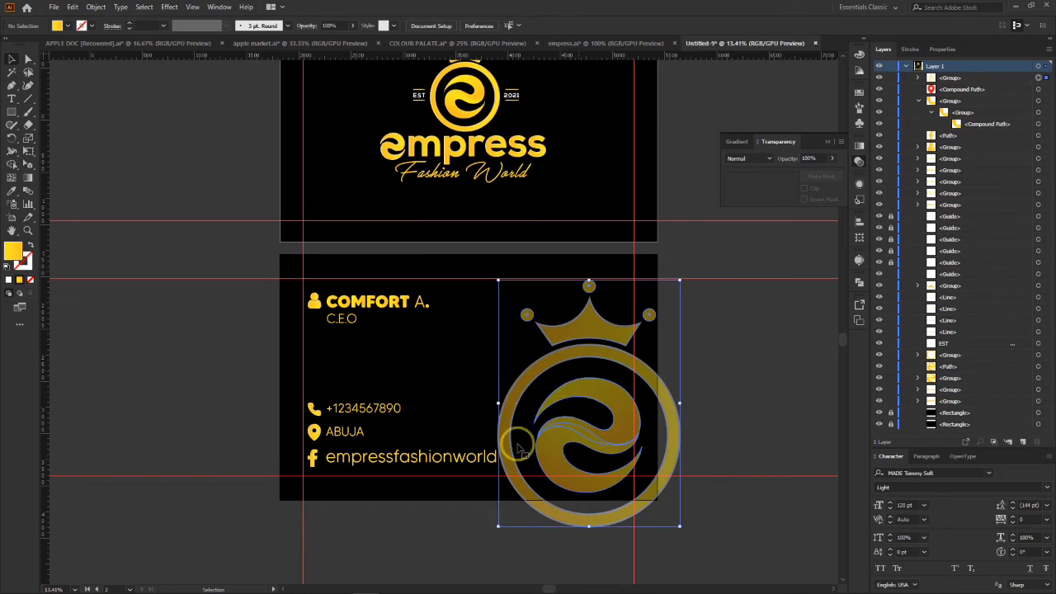
pyautogui.click(485, 459)
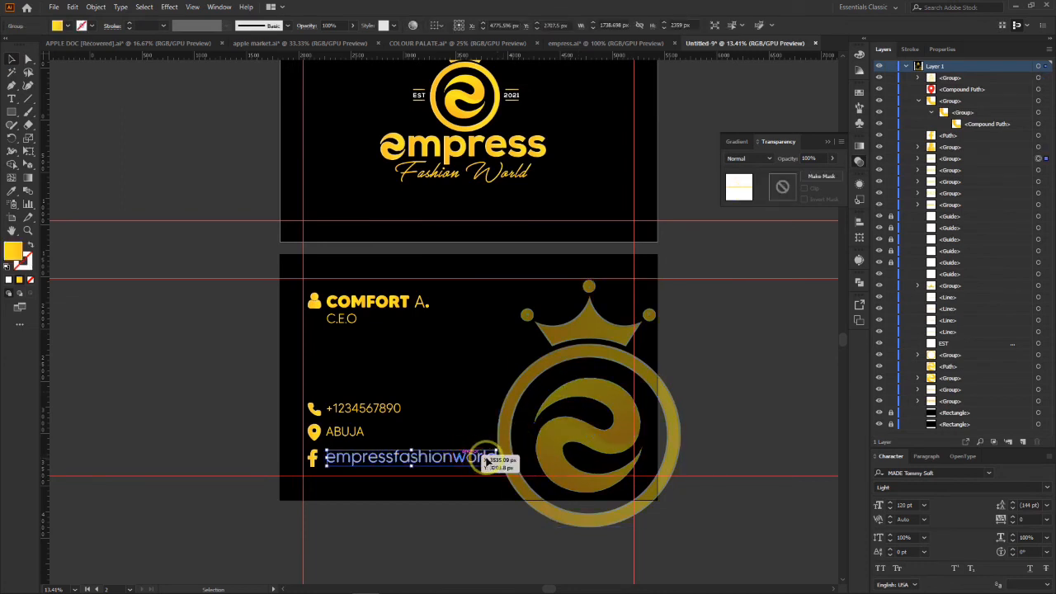
pyautogui.moveTo(497, 451); pyautogui.dragTo(479, 450)
pyautogui.click(708, 376)
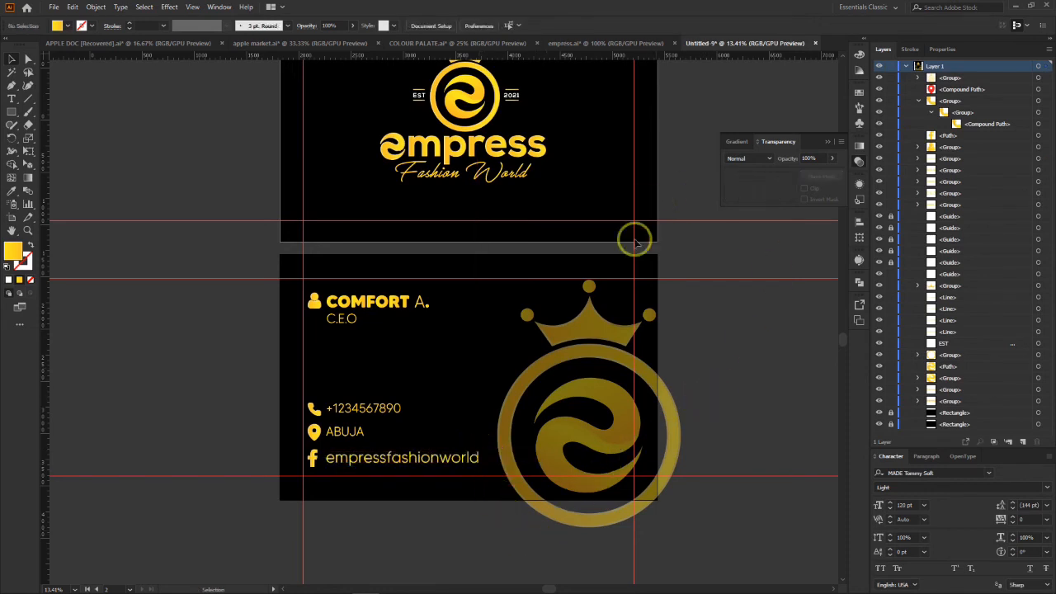
# Step: Move the full Empress logo towards the first card's left guide and scale it down to about 1309 by 1149 px
pyautogui.scroll(4, 643, 264)
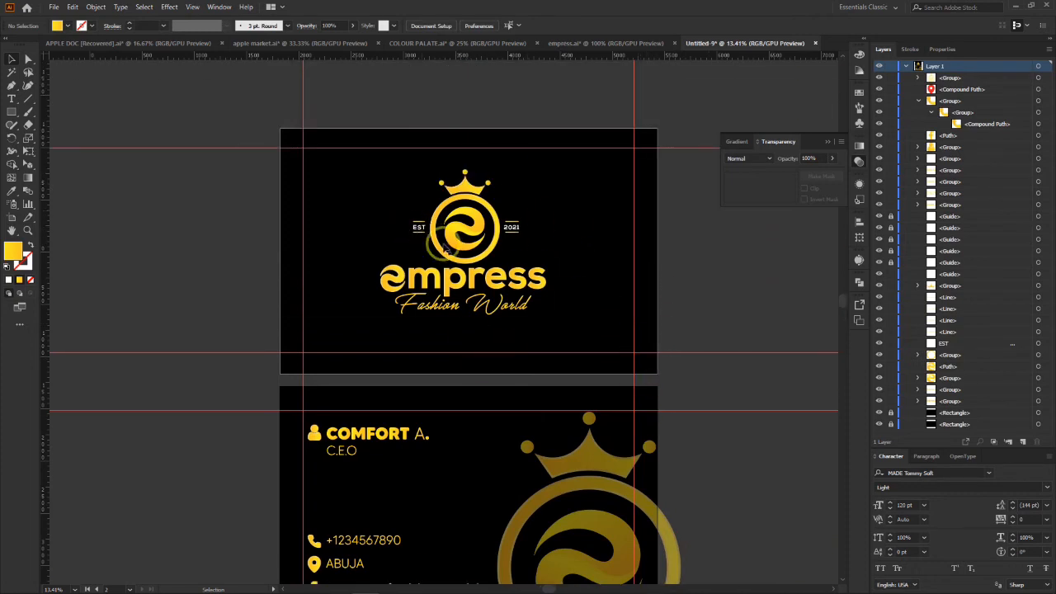
pyautogui.moveTo(382, 157); pyautogui.dragTo(566, 346)
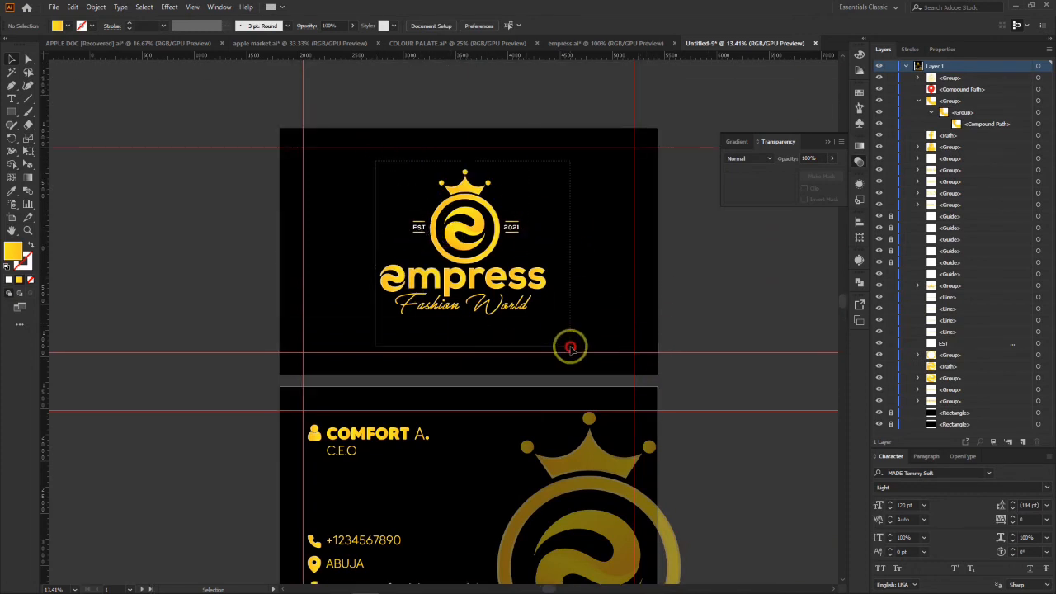
pyautogui.moveTo(488, 245); pyautogui.dragTo(417, 244)
pyautogui.moveTo(471, 170); pyautogui.dragTo(403, 239)
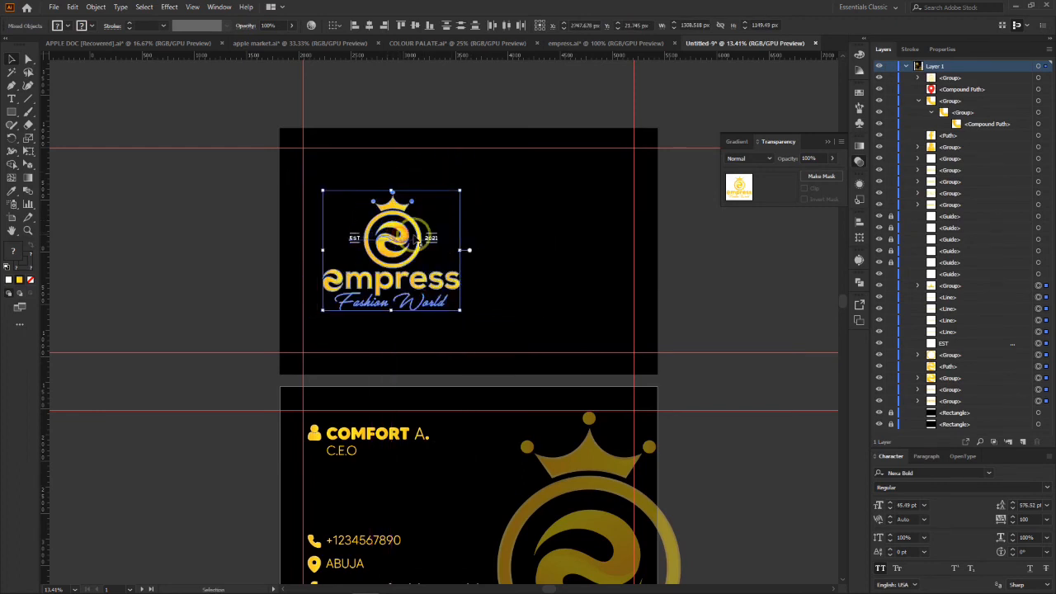
pyautogui.click(528, 247)
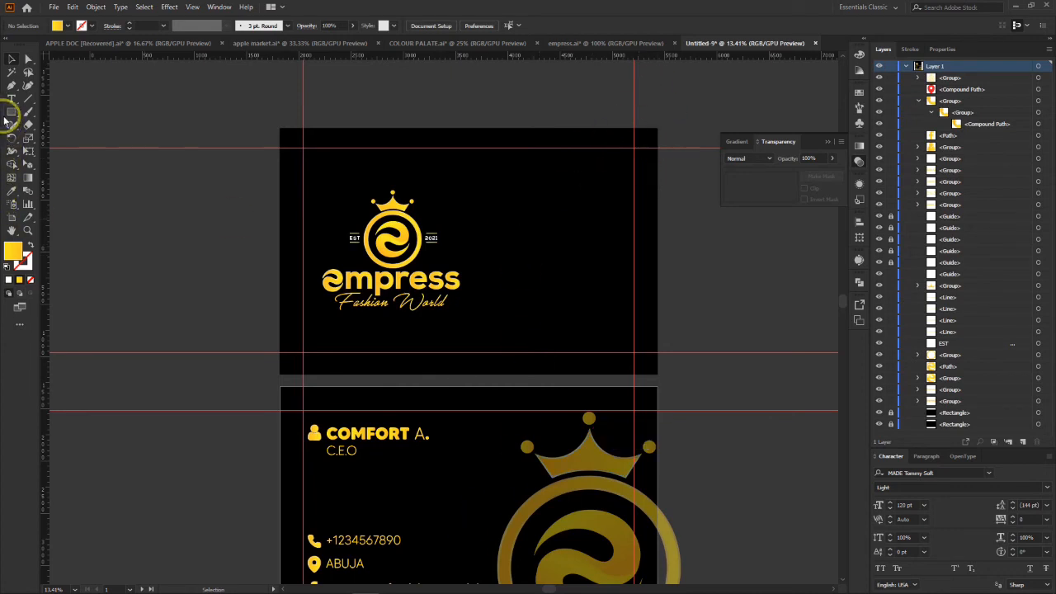
pyautogui.click(12, 96)
pyautogui.click(28, 98)
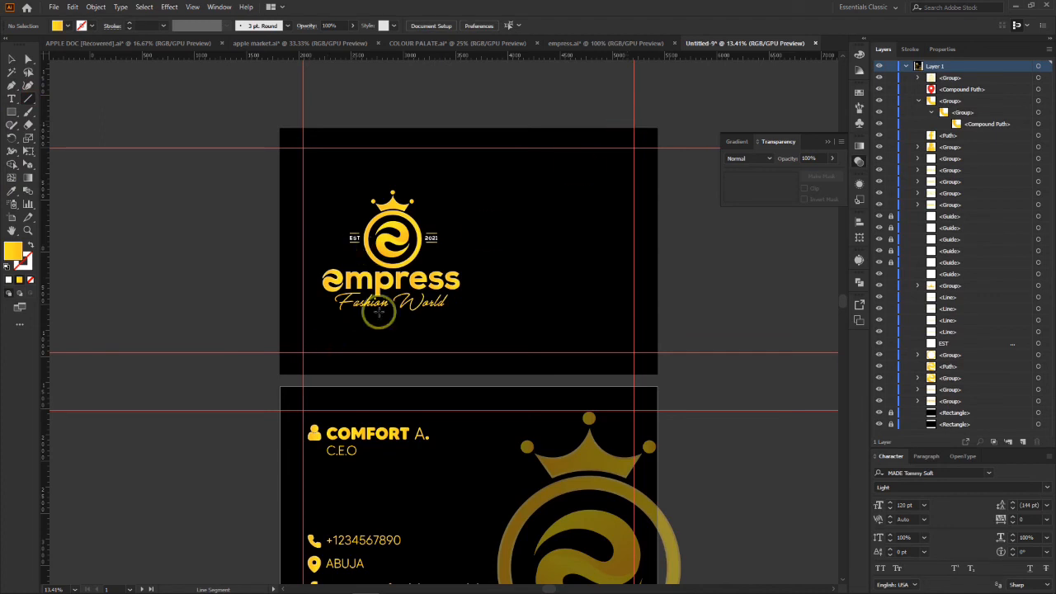
pyautogui.press('v')
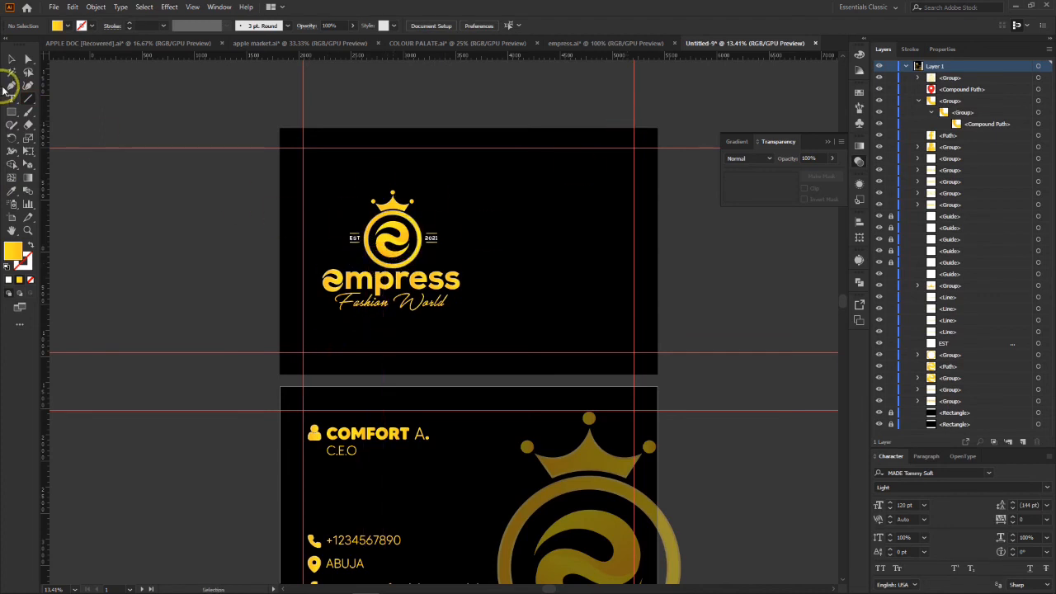
pyautogui.click(28, 99)
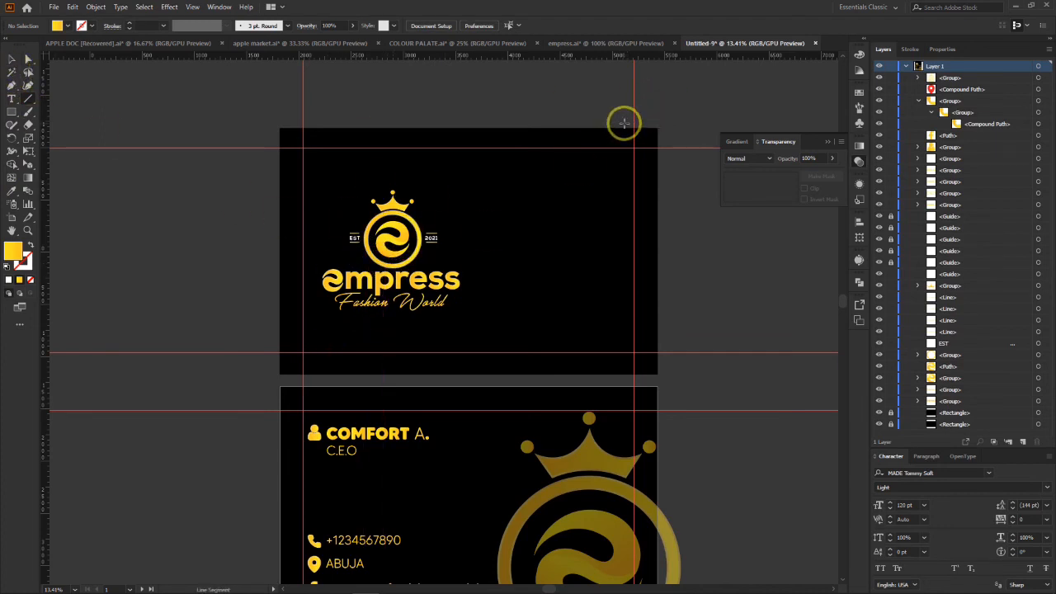
pyautogui.moveTo(625, 123)
pyautogui.mouseDown()
pyautogui.moveTo(514, 330)
pyautogui.moveTo(505, 375)
pyautogui.mouseUp()
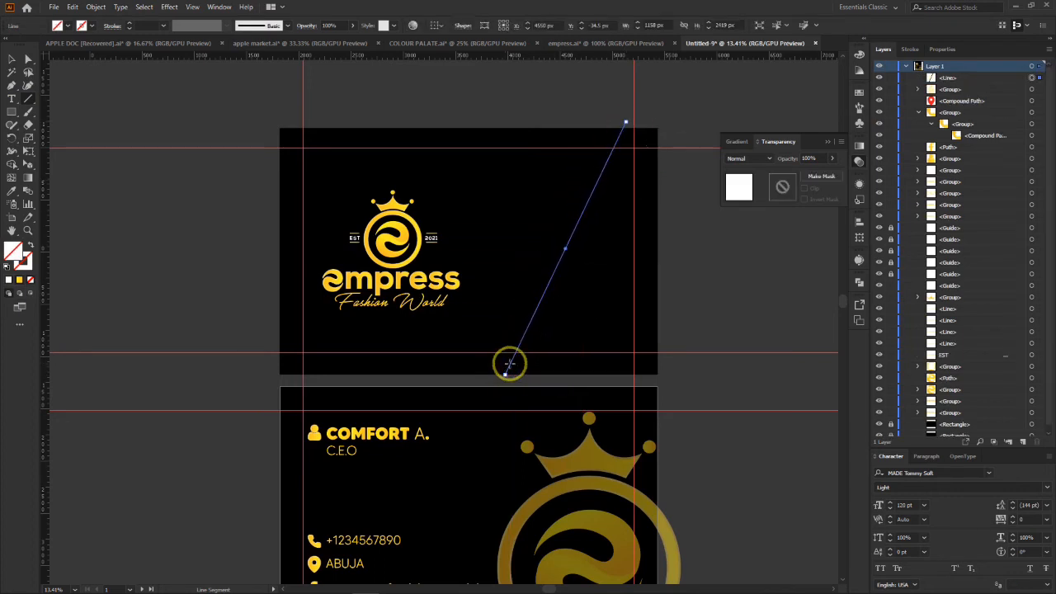
pyautogui.press('Delete')
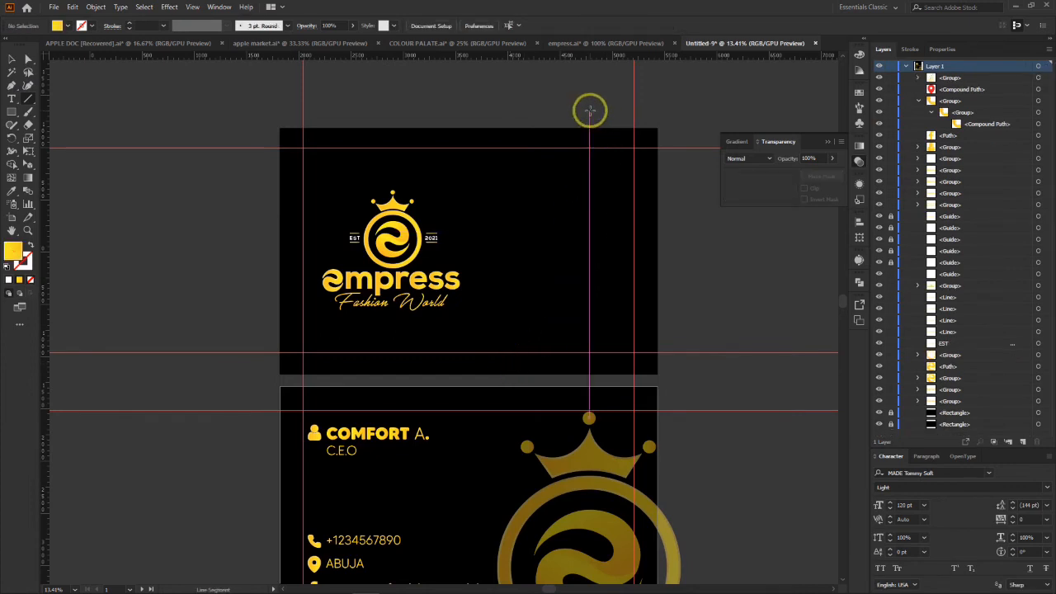
# Step: Draw a slanted line about 1002 px wide and 2579 px tall across the first card beside the logo, with a 35 pt stroke
pyautogui.moveTo(590, 109); pyautogui.dragTo(484, 380)
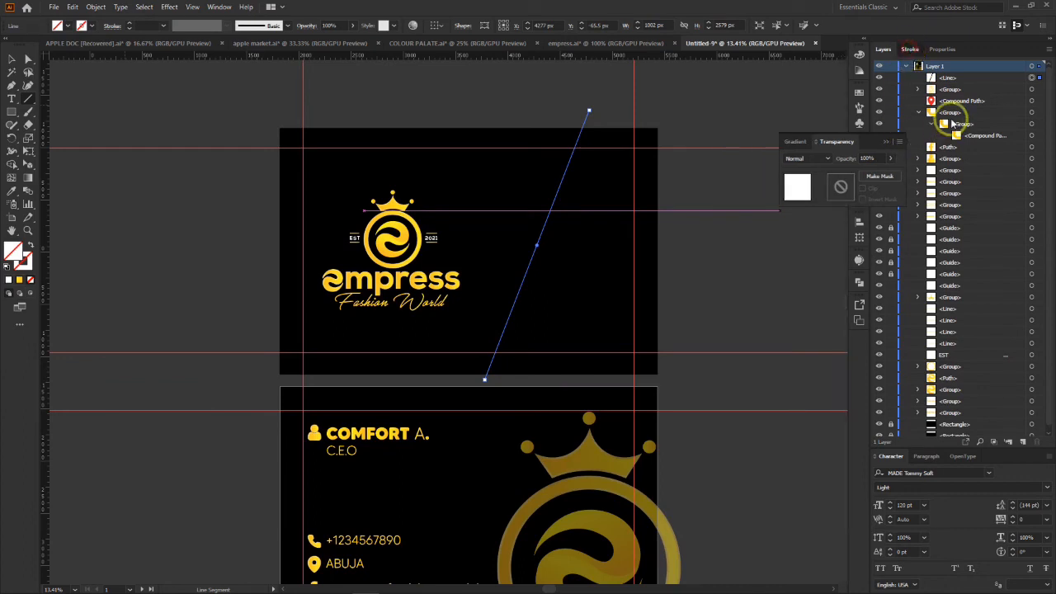
pyautogui.click(910, 49)
pyautogui.click(975, 65)
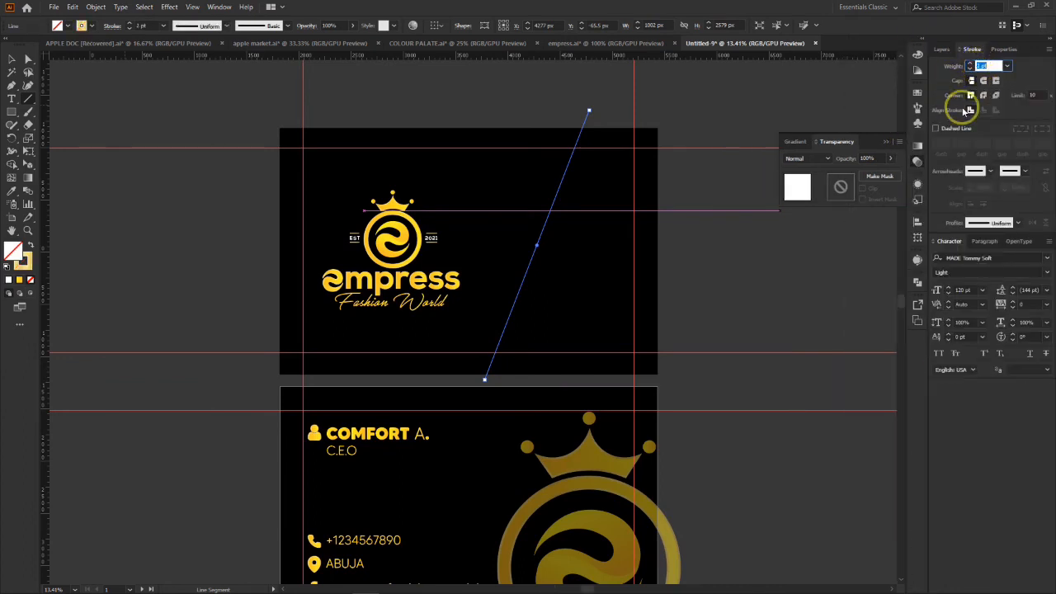
pyautogui.press('Up')
pyautogui.press('Up')
pyautogui.press('Up')
pyautogui.press('Up')
pyautogui.press('Up')
pyautogui.press('Up')
pyautogui.press('Up')
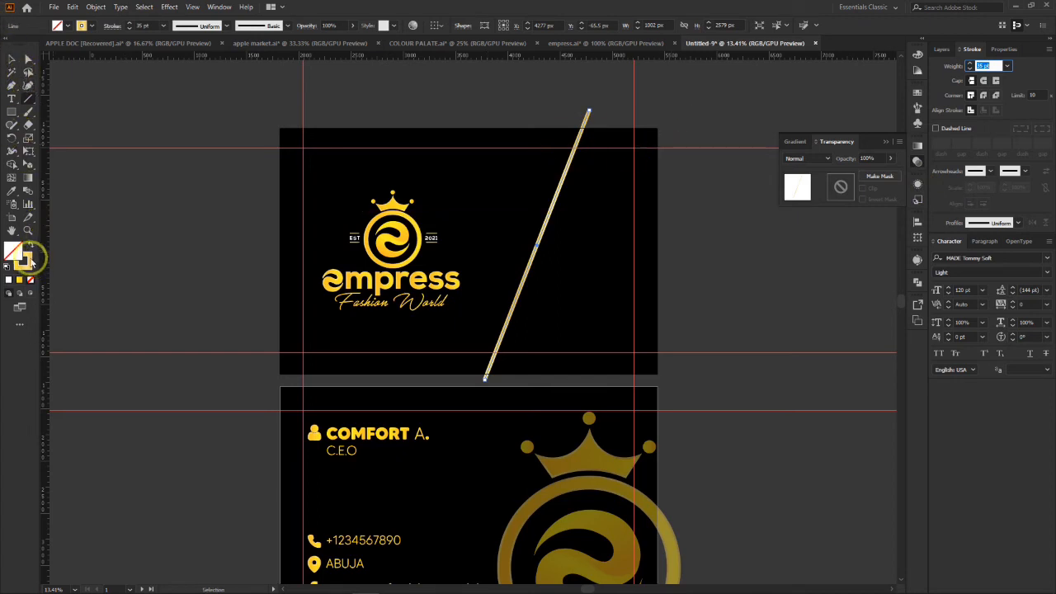
# Step: Give the slanted line the logo crown's gold gradient as its stroke, with no fill and a 41 pt weight
pyautogui.click(24, 264)
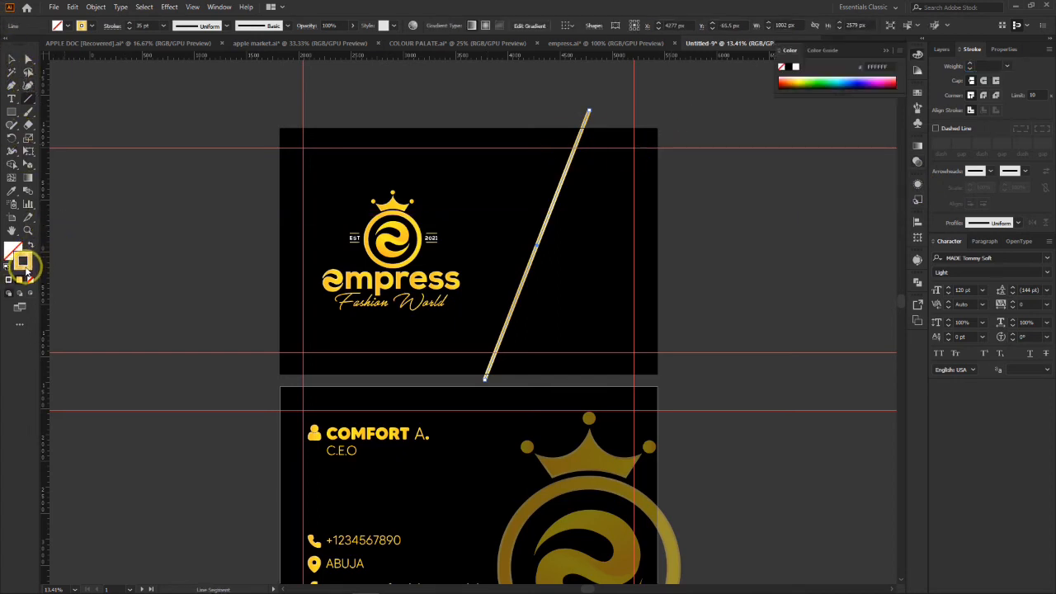
pyautogui.click(12, 191)
pyautogui.click(390, 199)
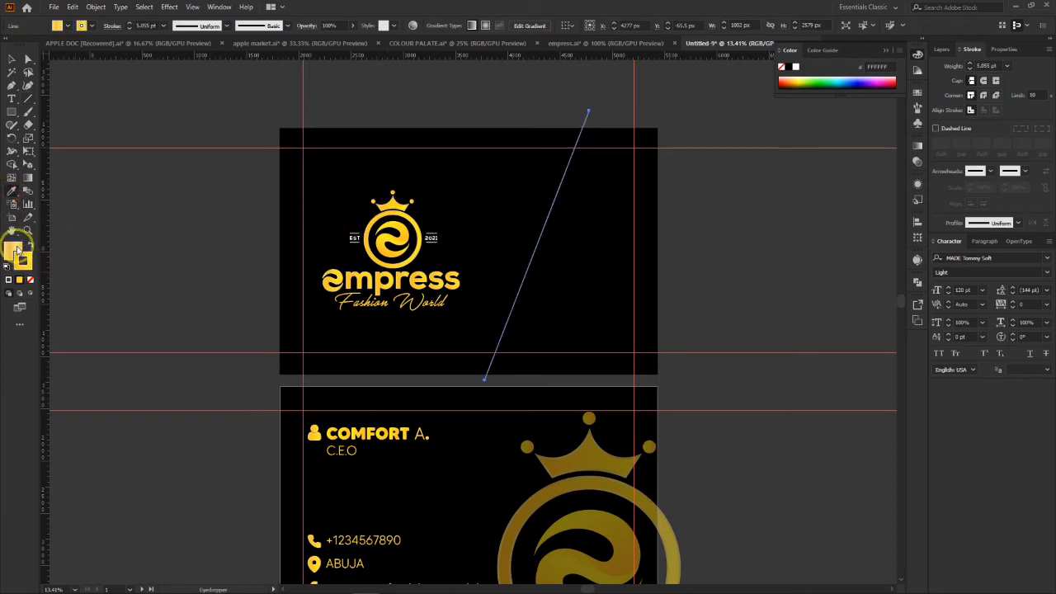
pyautogui.click(31, 281)
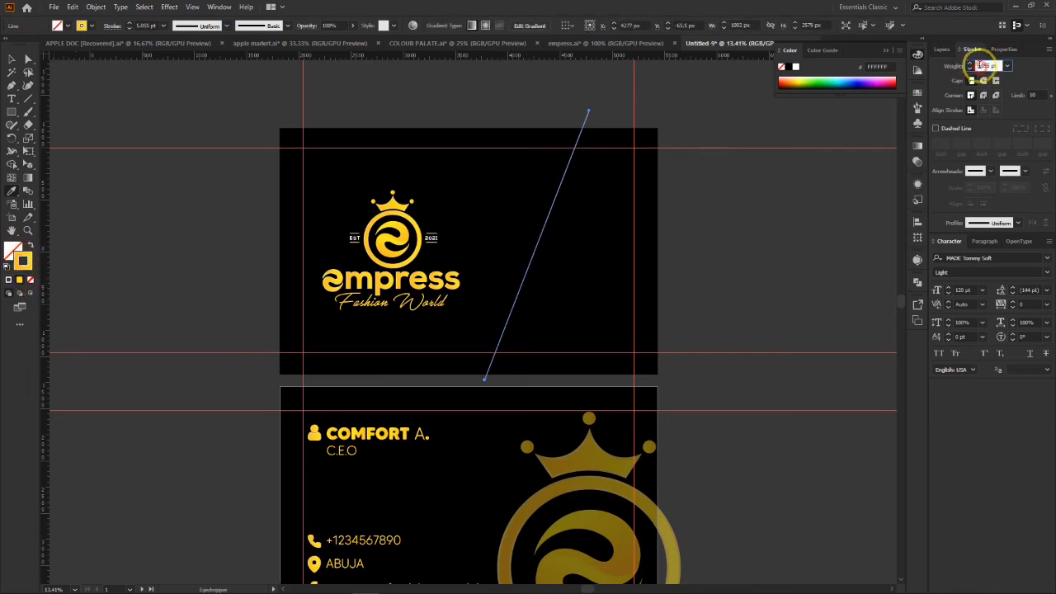
pyautogui.write('37')
pyautogui.press('Return')
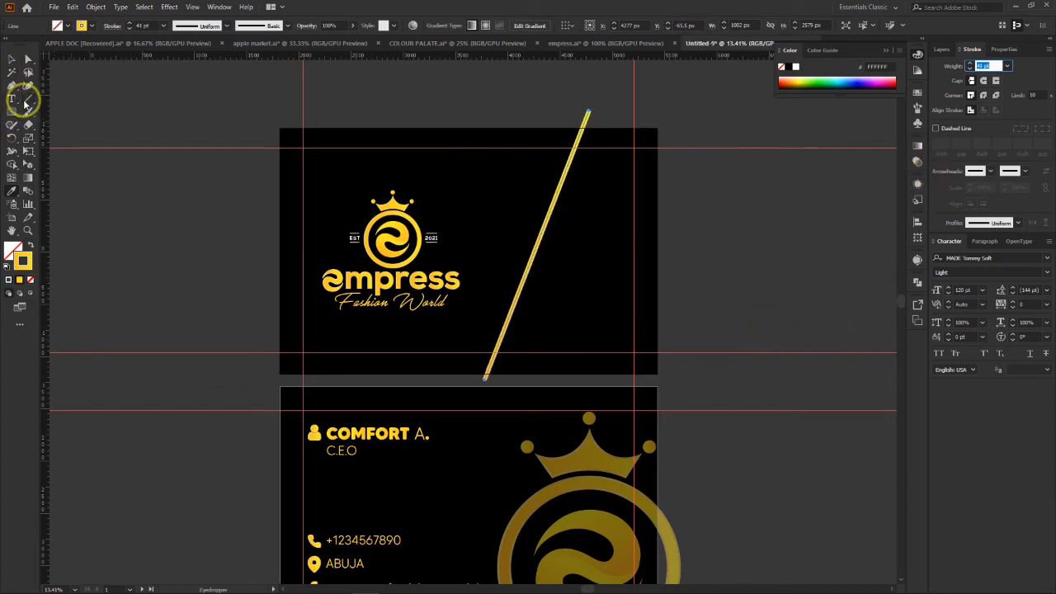
# Step: Draw four gold branch lines right of the slanted line: two running to the card's right edge, each with a shorter line joining it
pyautogui.click(27, 99)
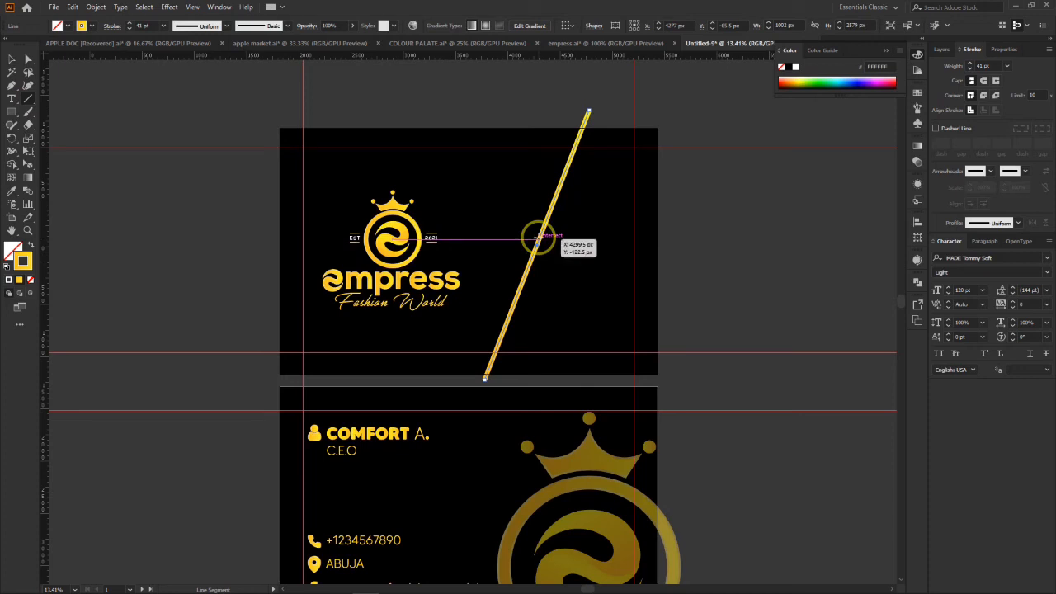
pyautogui.moveTo(537, 239); pyautogui.dragTo(665, 290)
pyautogui.moveTo(667, 328); pyautogui.dragTo(505, 326)
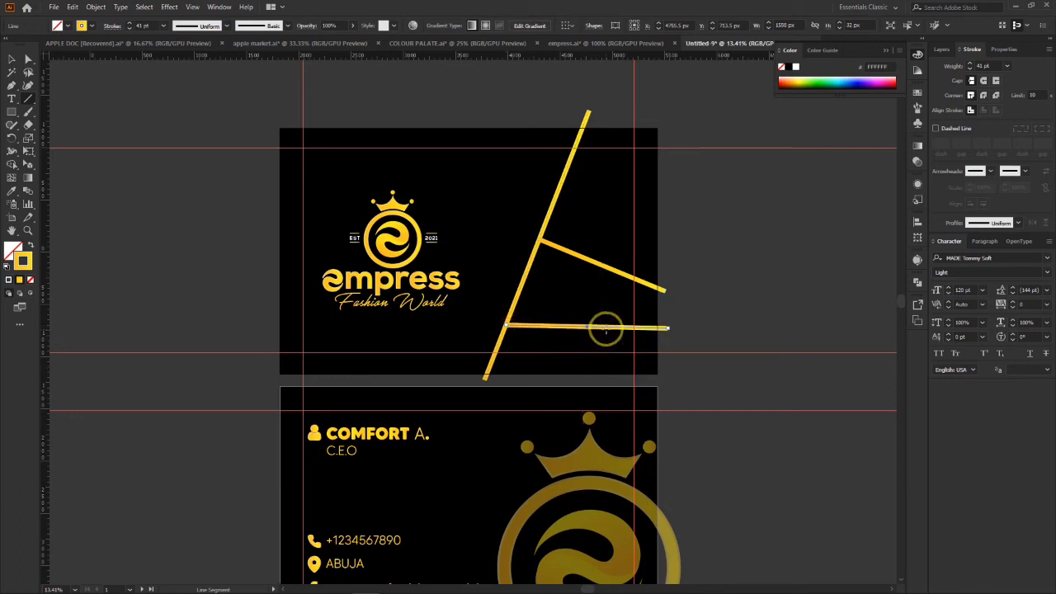
pyautogui.moveTo(583, 380); pyautogui.dragTo(606, 328)
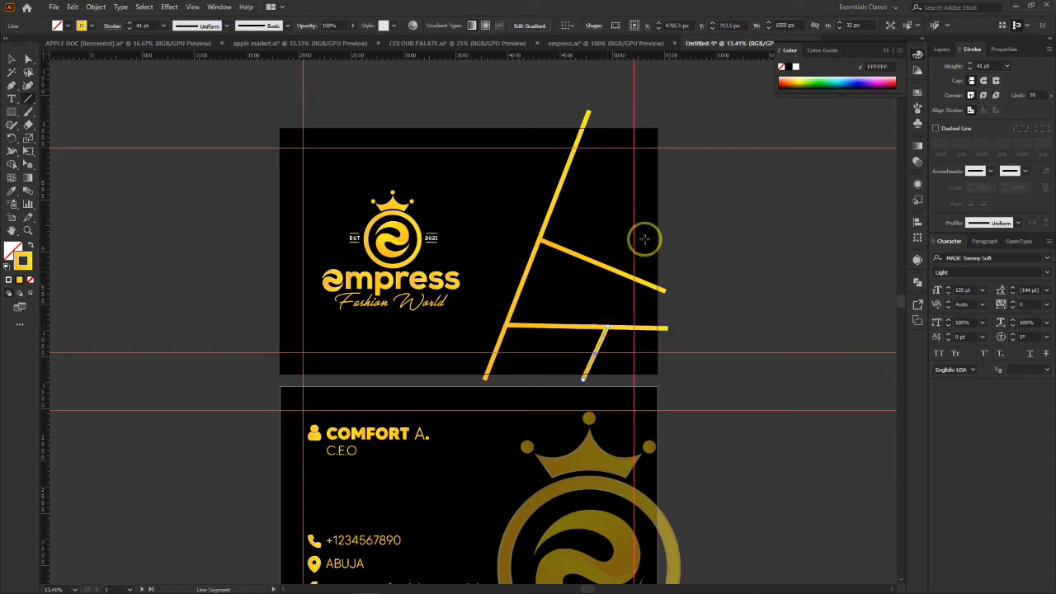
pyautogui.moveTo(669, 176); pyautogui.dragTo(603, 264)
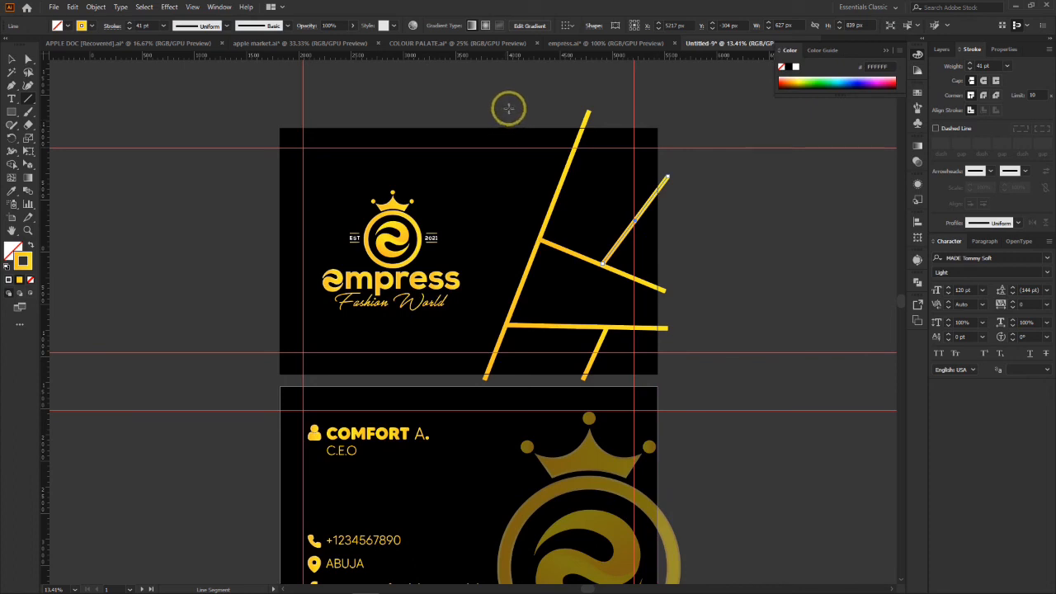
# Step: Draw two gold lines from above the card's top edge down to the slanted line's left side, one short and one long
pyautogui.moveTo(521, 104); pyautogui.dragTo(561, 178)
pyautogui.moveTo(521, 104); pyautogui.dragTo(521, 285)
pyautogui.moveTo(520, 283); pyautogui.dragTo(520, 283)
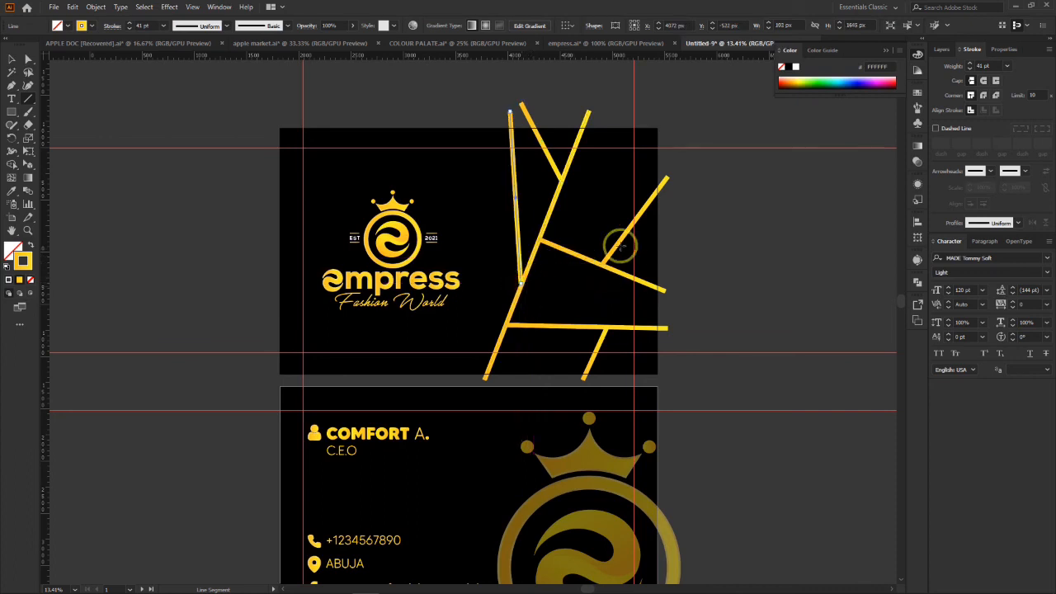
# Step: Expand the fill and stroke of all the gold pattern lines on the first card into shapes
pyautogui.click(11, 59)
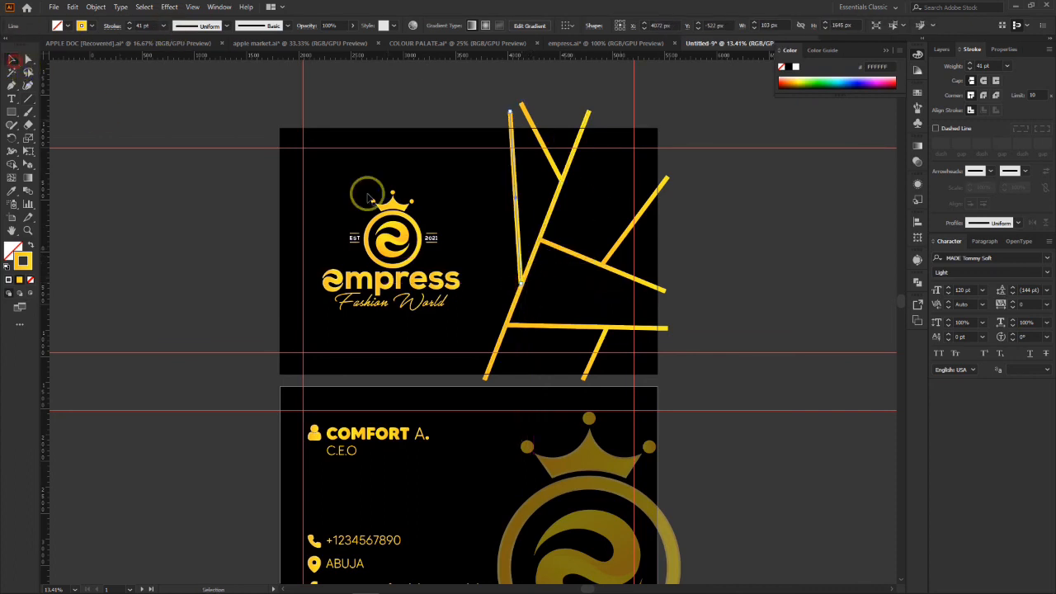
pyautogui.click(702, 224)
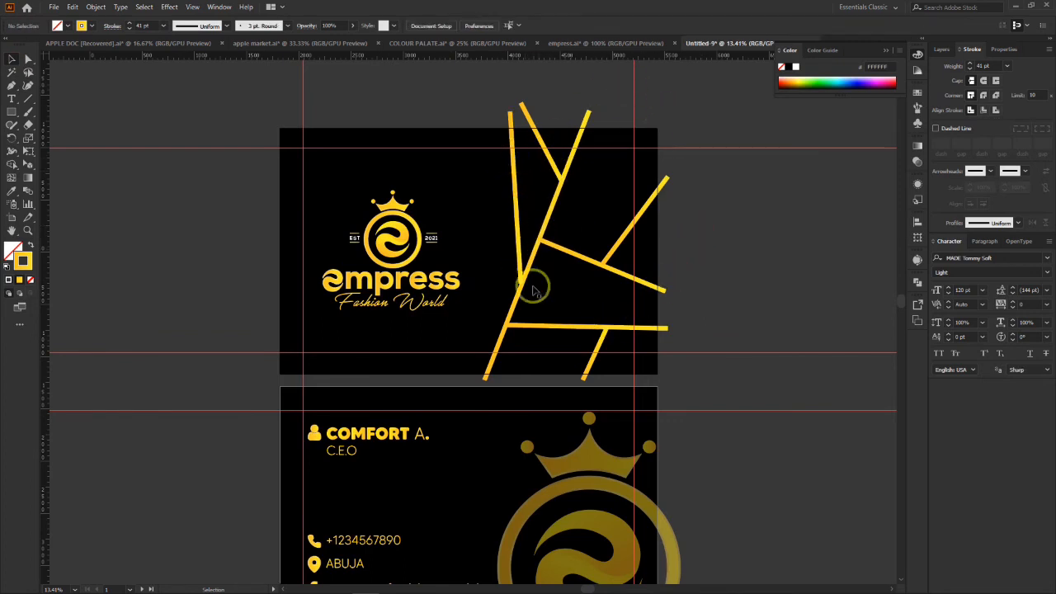
pyautogui.moveTo(700, 96); pyautogui.dragTo(495, 379)
pyautogui.click(94, 7)
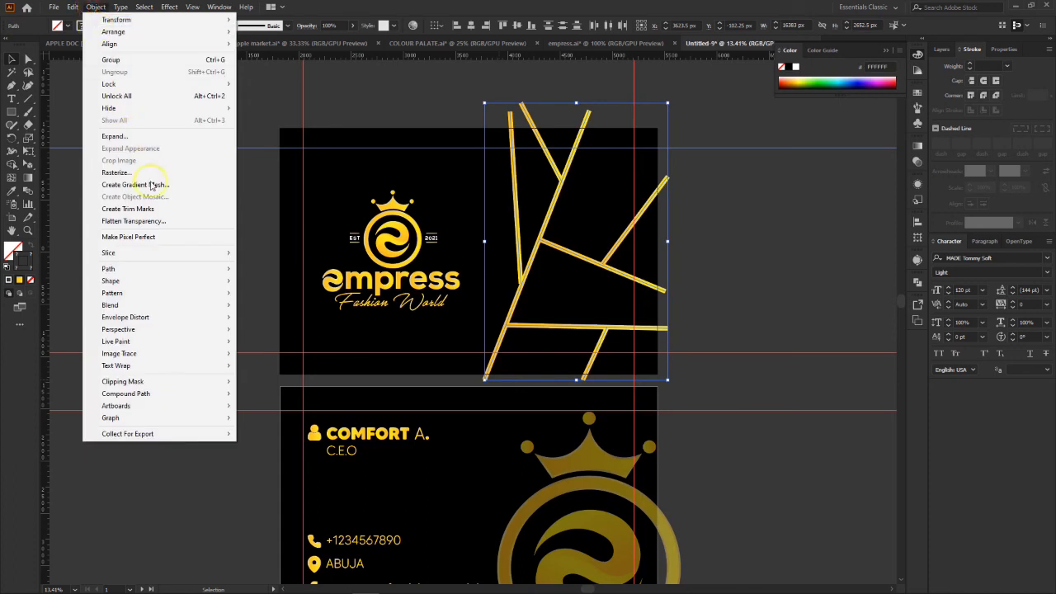
pyautogui.click(137, 137)
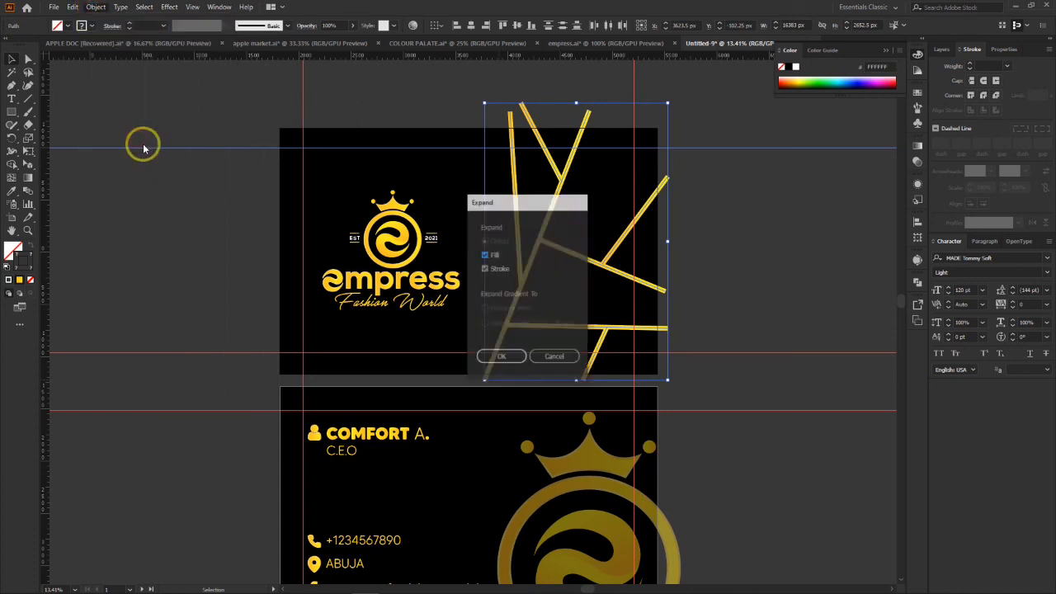
pyautogui.click(512, 358)
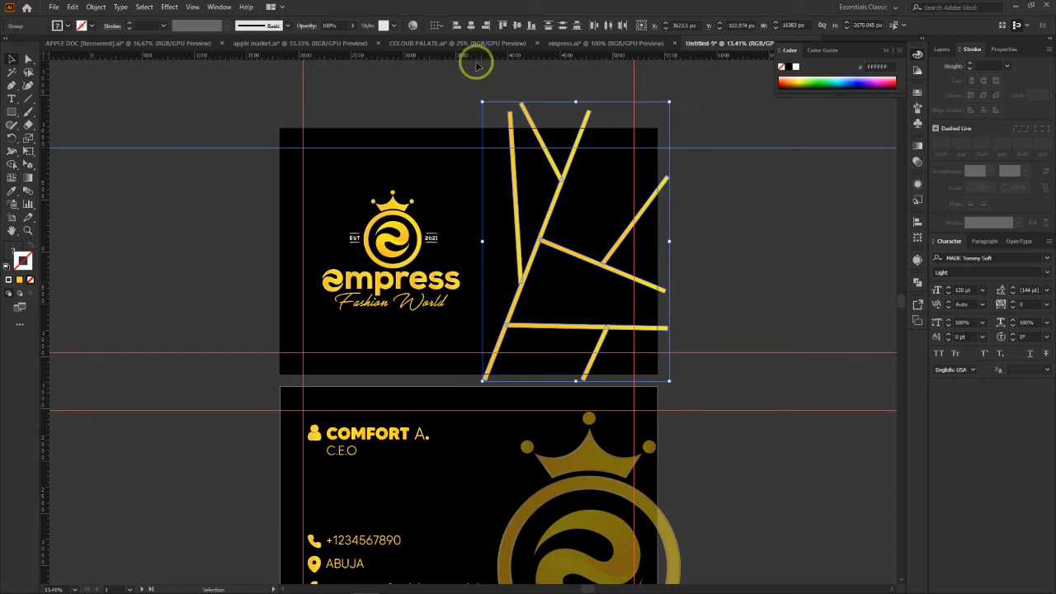
# Step: Apply the logo crown's gold gradient appearance to the expanded pattern lines with the Eyedropper, and deselect them
pyautogui.click(12, 192)
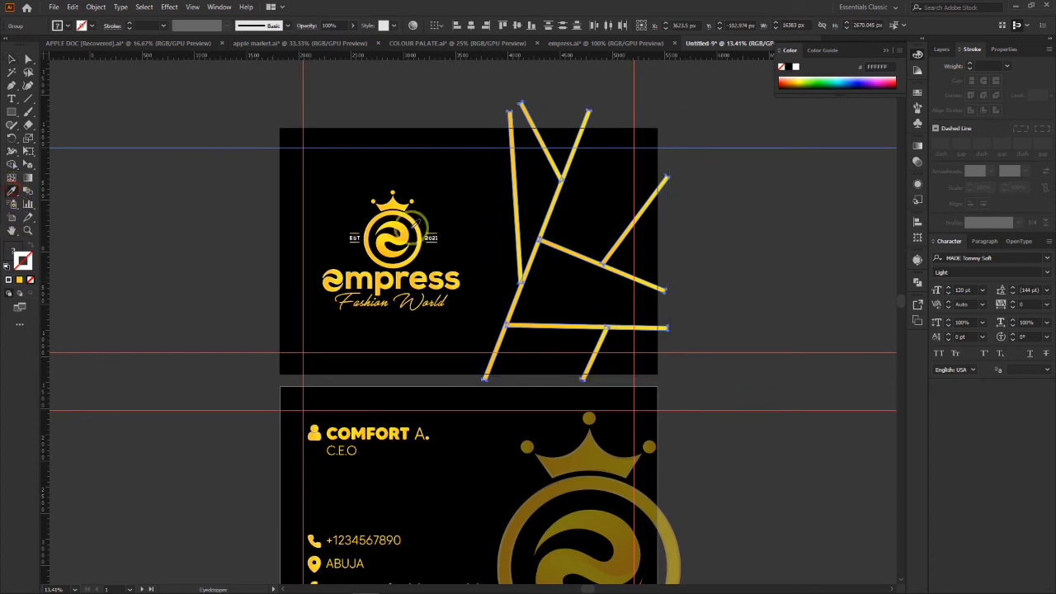
pyautogui.click(392, 204)
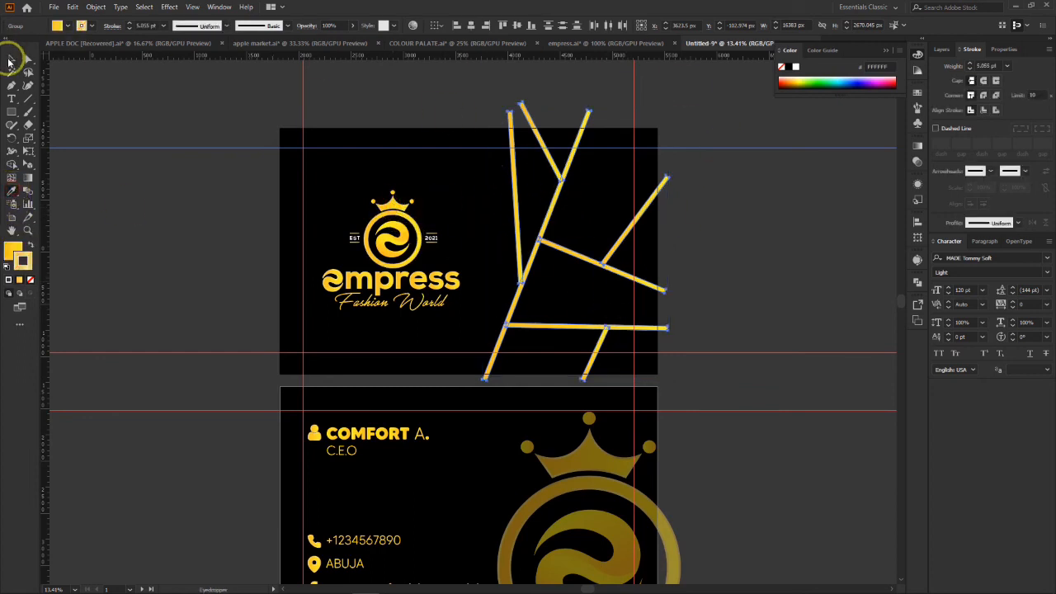
pyautogui.click(28, 58)
pyautogui.click(755, 252)
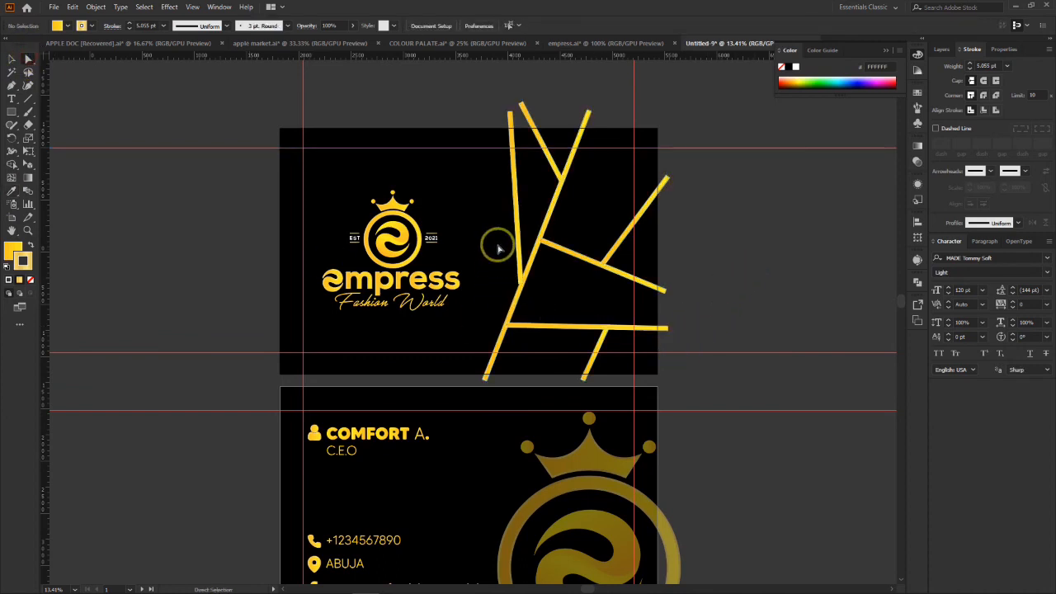
# Step: Move the six branch lines beneath the main slanted line in the layer stacking order
pyautogui.click(515, 196)
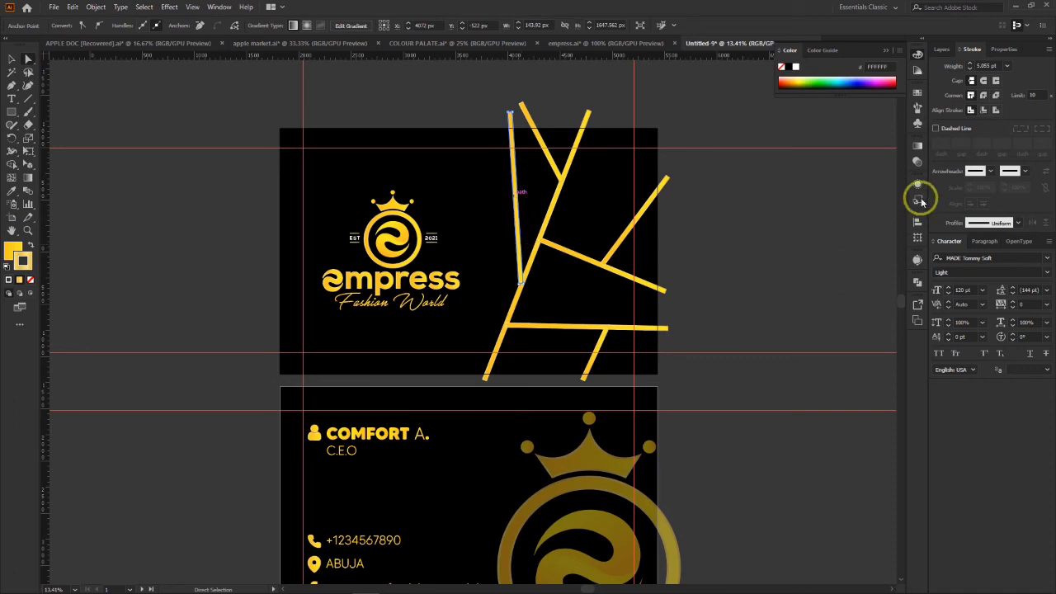
pyautogui.click(942, 50)
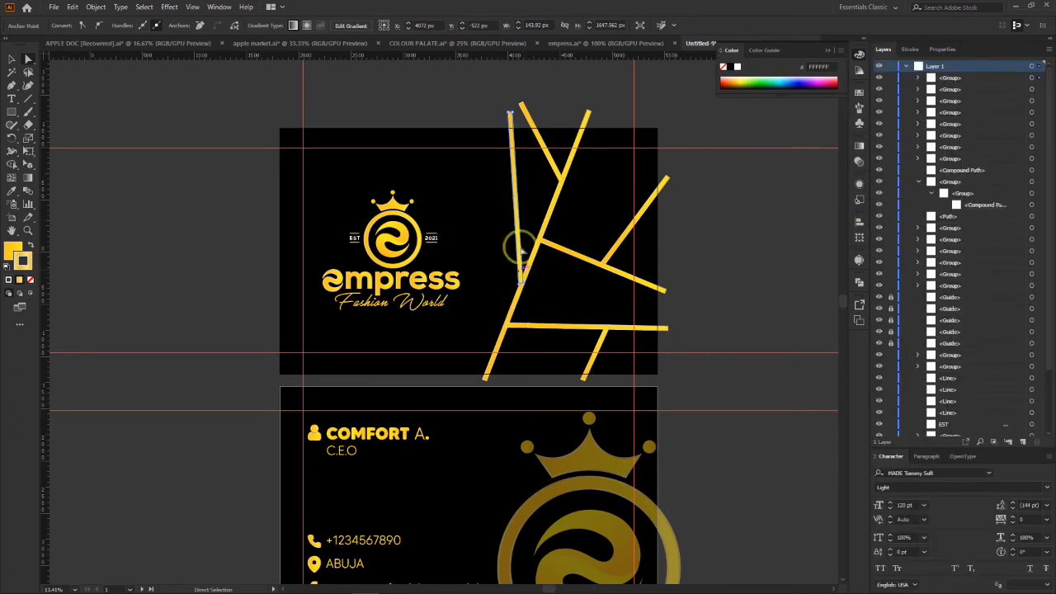
pyautogui.keyDown('shift'); pyautogui.click(558, 170); pyautogui.keyUp('shift')
pyautogui.keyDown('shift'); pyautogui.click(621, 244); pyautogui.keyUp('shift')
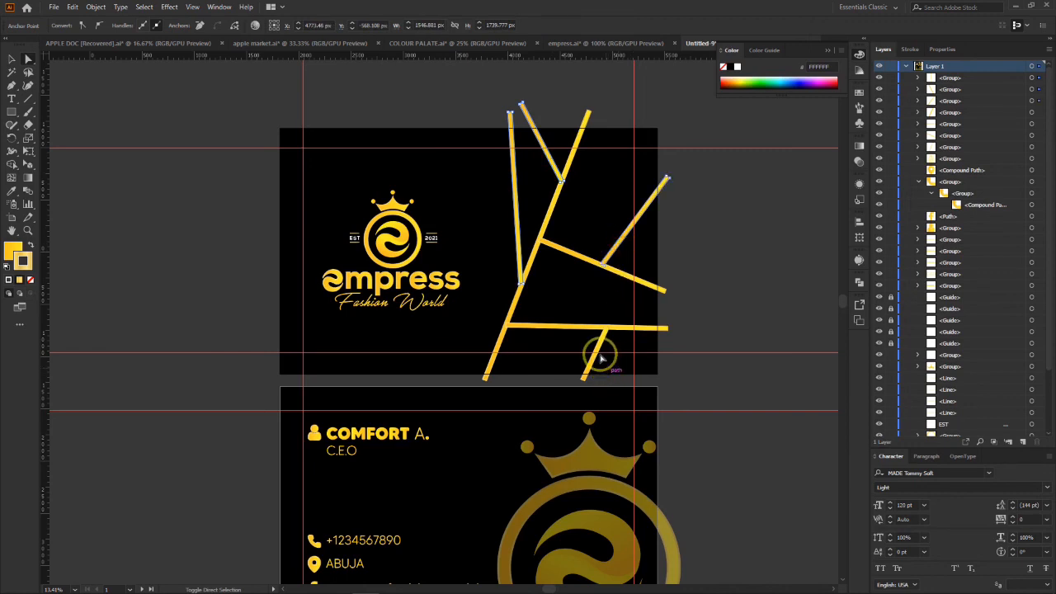
pyautogui.keyDown('shift'); pyautogui.click(547, 329); pyautogui.keyUp('shift')
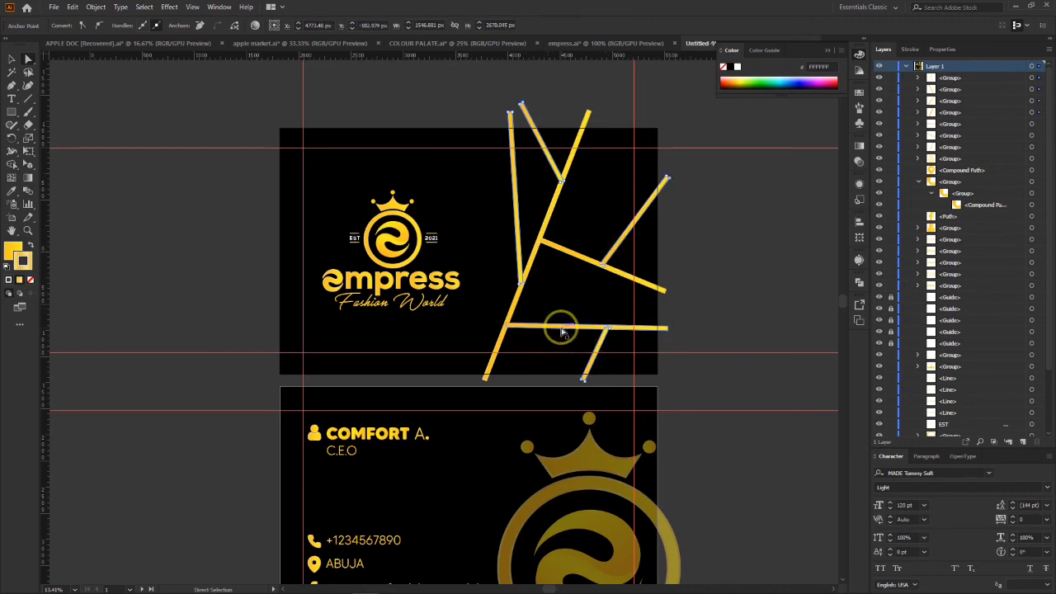
pyautogui.keyDown('shift'); pyautogui.click(561, 327); pyautogui.keyUp('shift')
pyautogui.keyDown('shift'); pyautogui.click(582, 258); pyautogui.keyUp('shift')
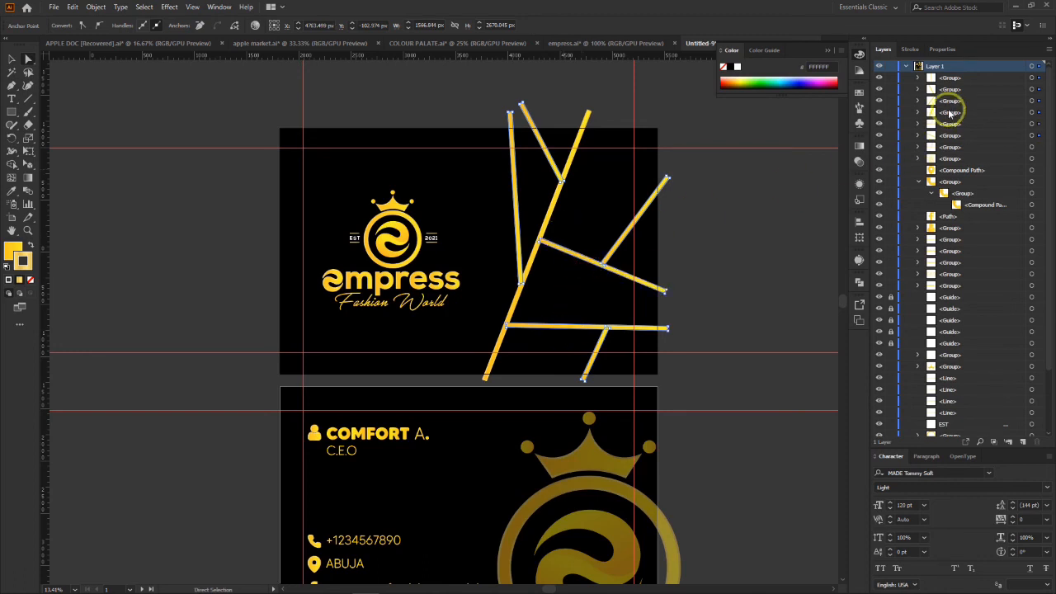
pyautogui.keyDown('shift'); pyautogui.click(986, 134); pyautogui.keyUp('shift')
pyautogui.moveTo(970, 126); pyautogui.dragTo(961, 157)
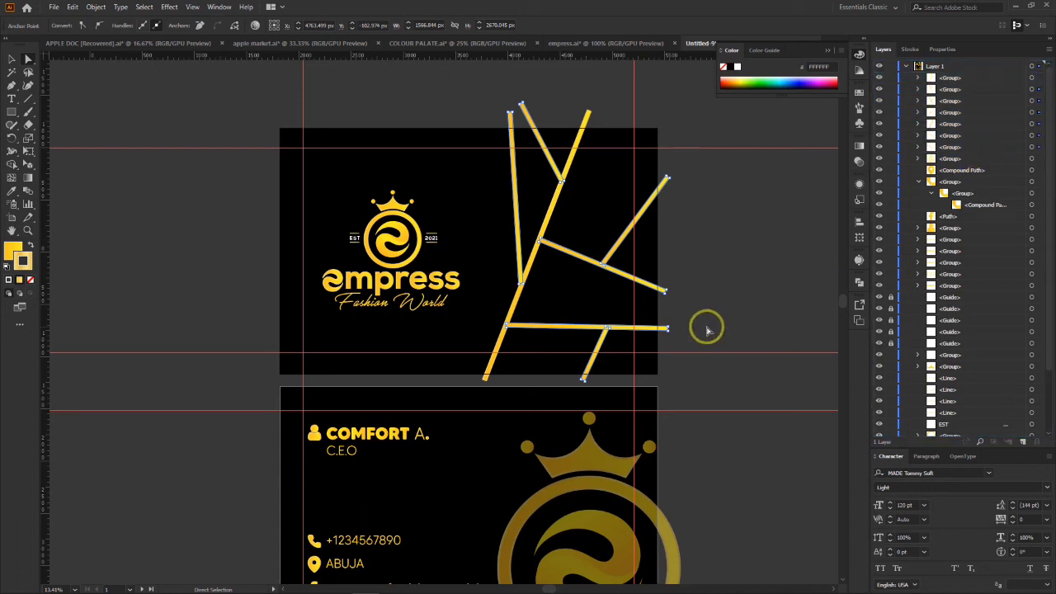
pyautogui.click(672, 325)
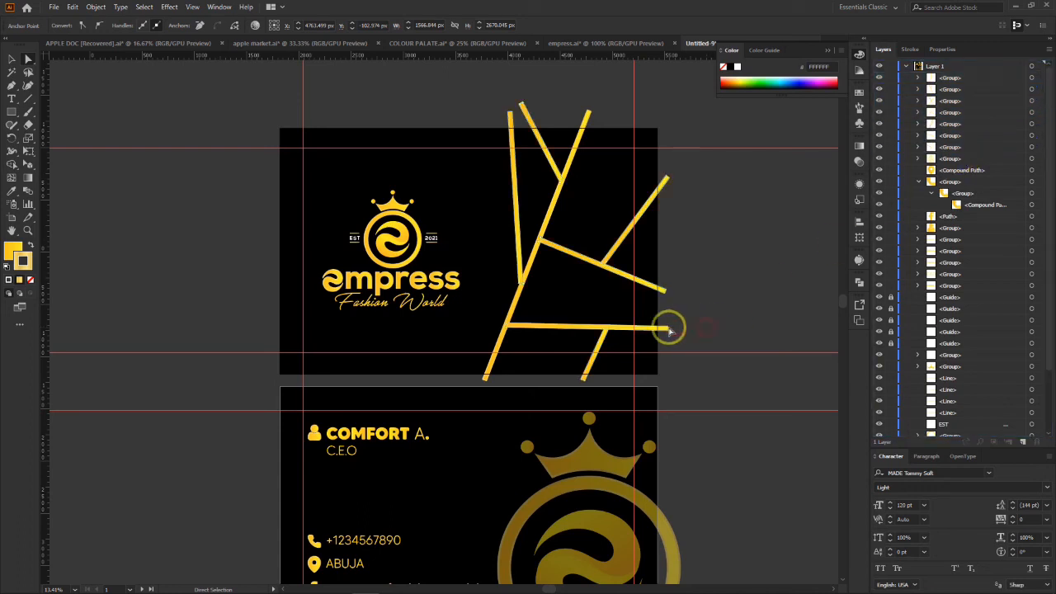
# Step: Place the two short branch lines right of the slanted line beneath the longer branches they join in the layer order
pyautogui.click(518, 255)
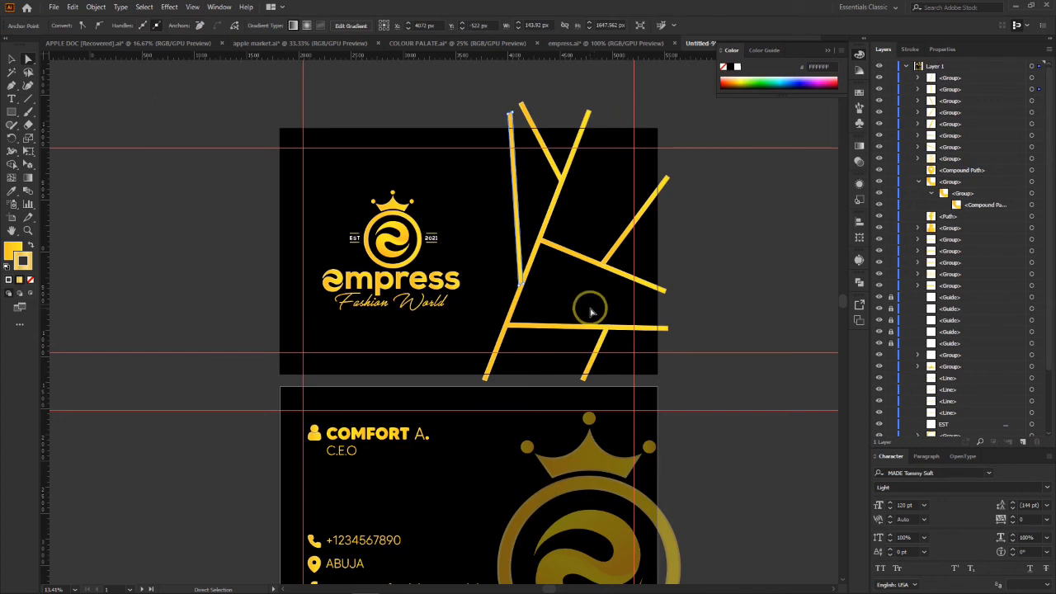
pyautogui.click(632, 229)
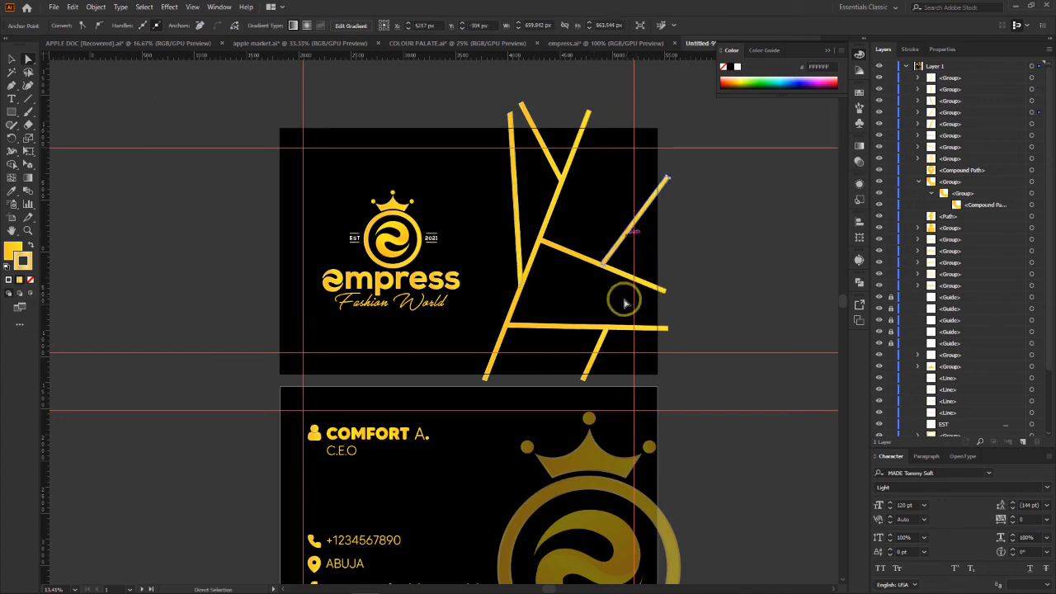
pyautogui.keyDown('shift'); pyautogui.click(603, 345); pyautogui.keyUp('shift')
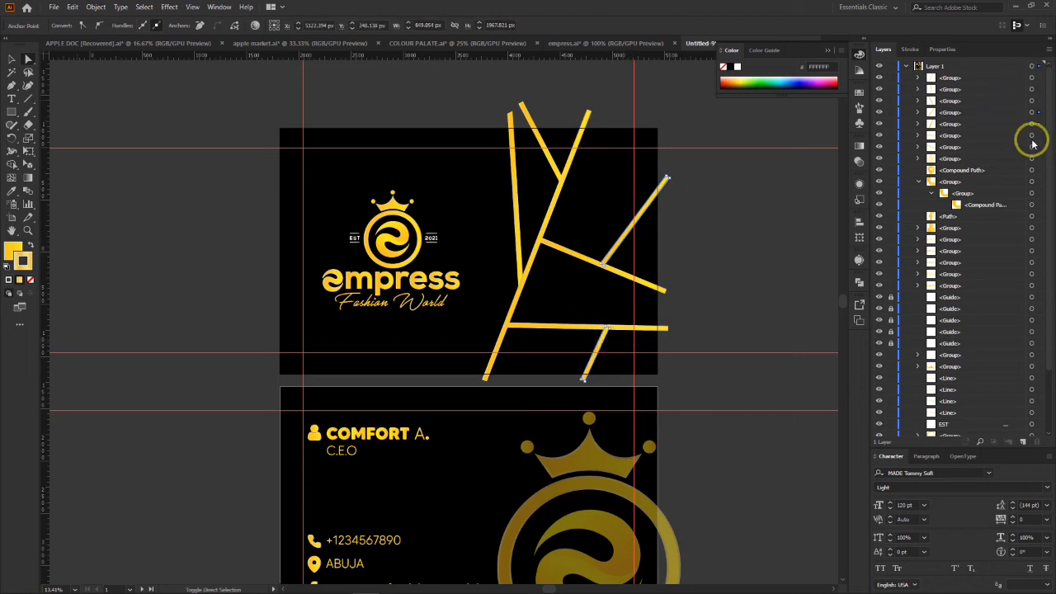
pyautogui.click(1003, 126)
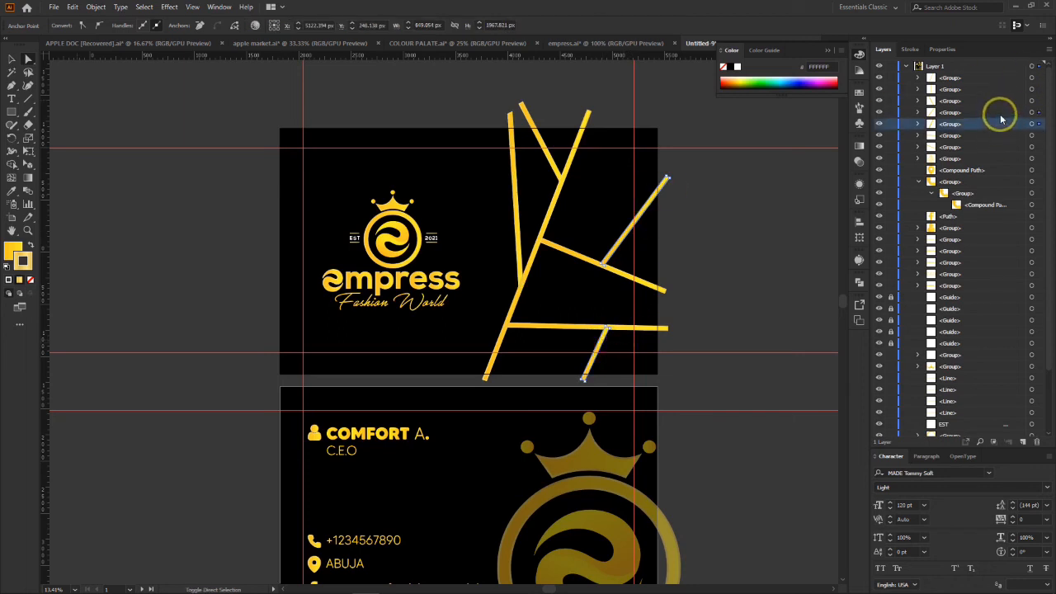
pyautogui.moveTo(997, 118); pyautogui.dragTo(996, 155)
pyautogui.click(719, 272)
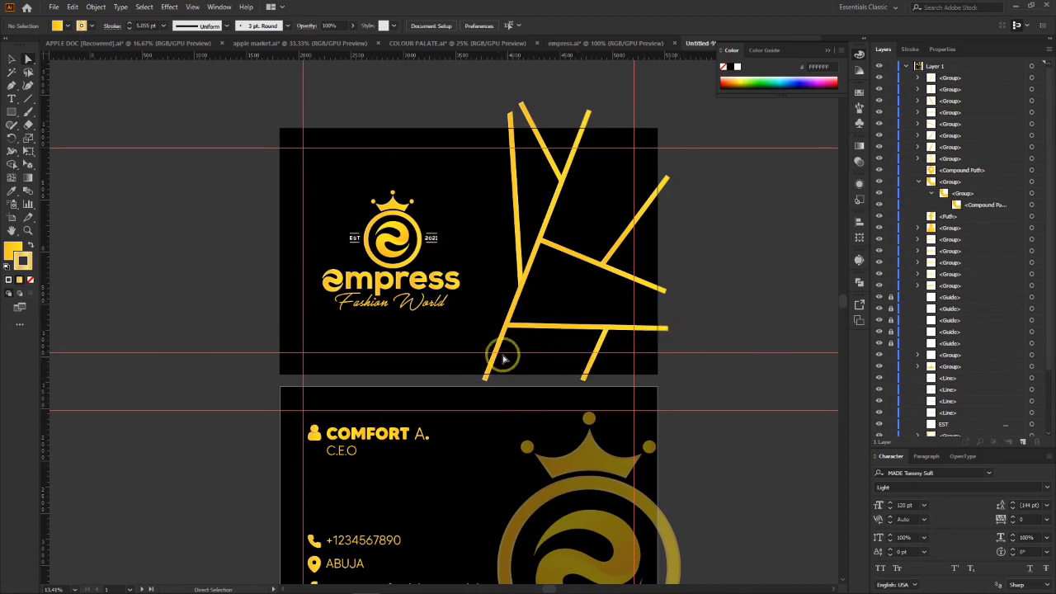
# Step: Hide the guides in the layer list and turn on Trim View to preview both cards cropped at their edges
pyautogui.scroll(2, 502, 355)
pyautogui.scroll(-4, 496, 355)
pyautogui.scroll(2, 498, 356)
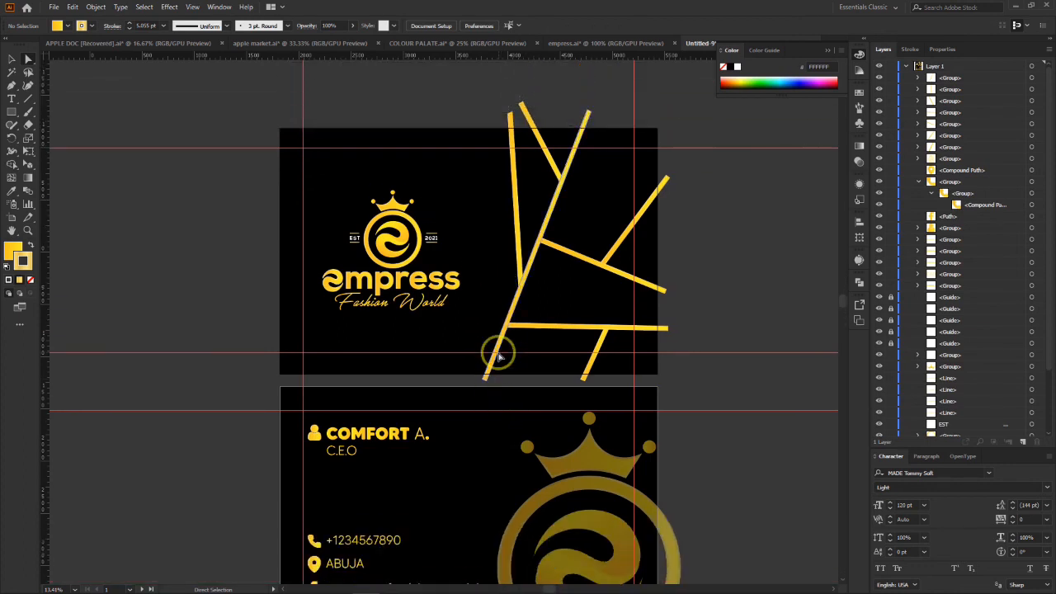
pyautogui.scroll(-2, 498, 356)
pyautogui.scroll(1, 499, 357)
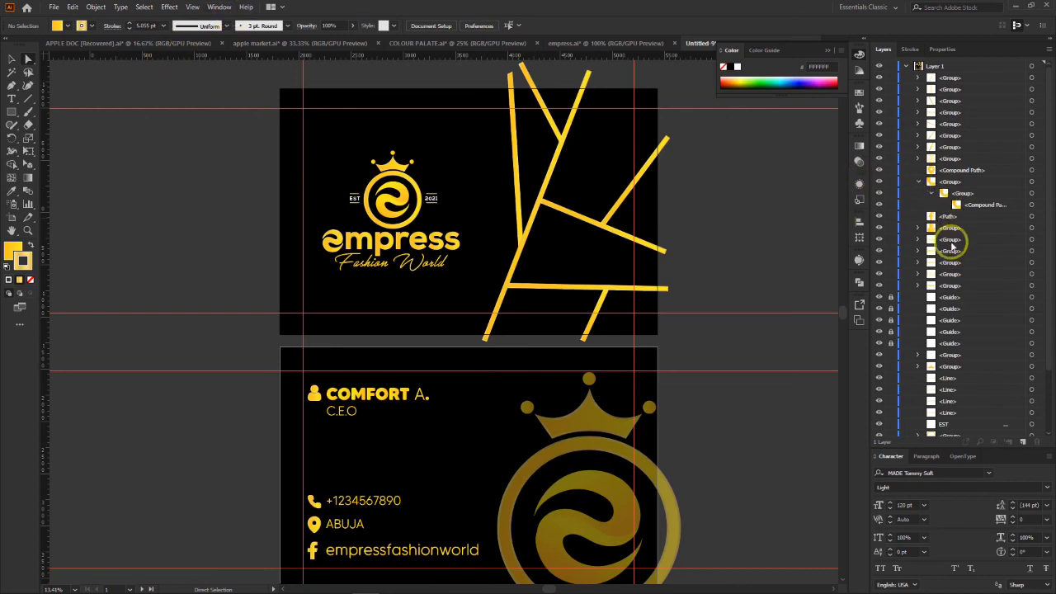
pyautogui.moveTo(880, 298); pyautogui.dragTo(877, 344)
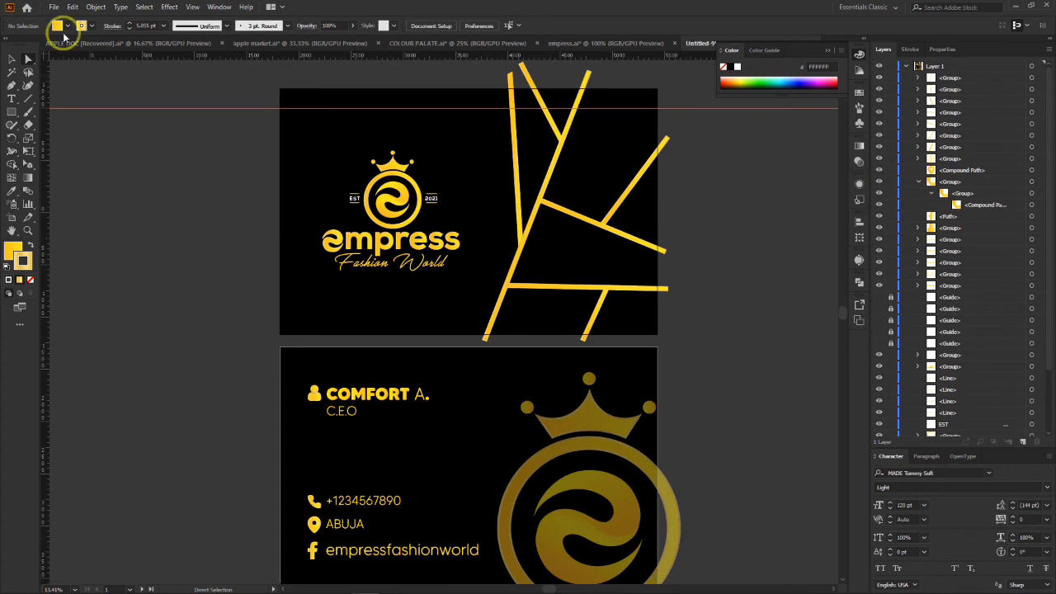
pyautogui.click(191, 8)
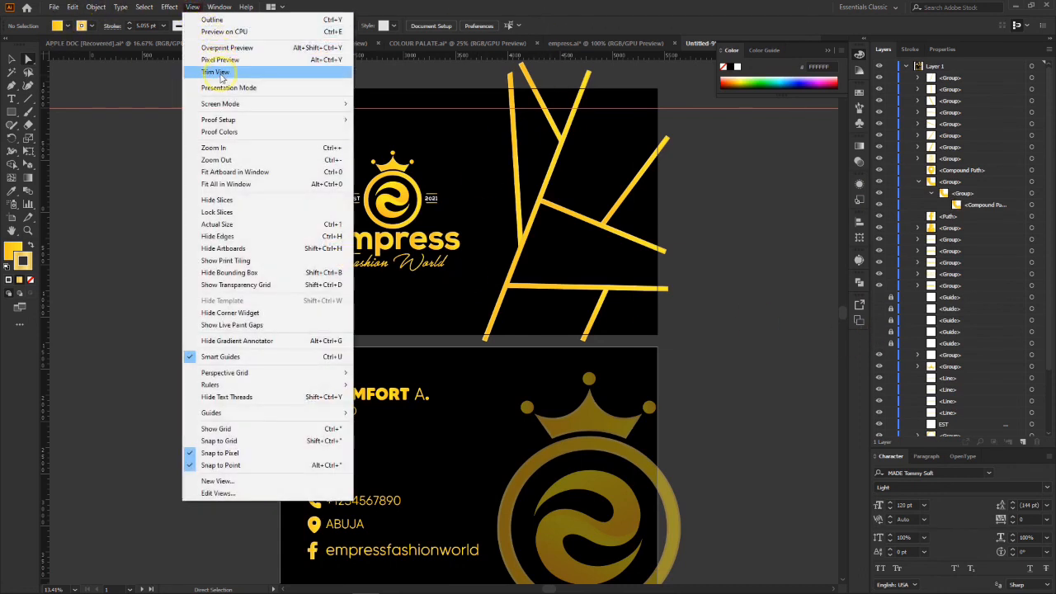
pyautogui.click(222, 71)
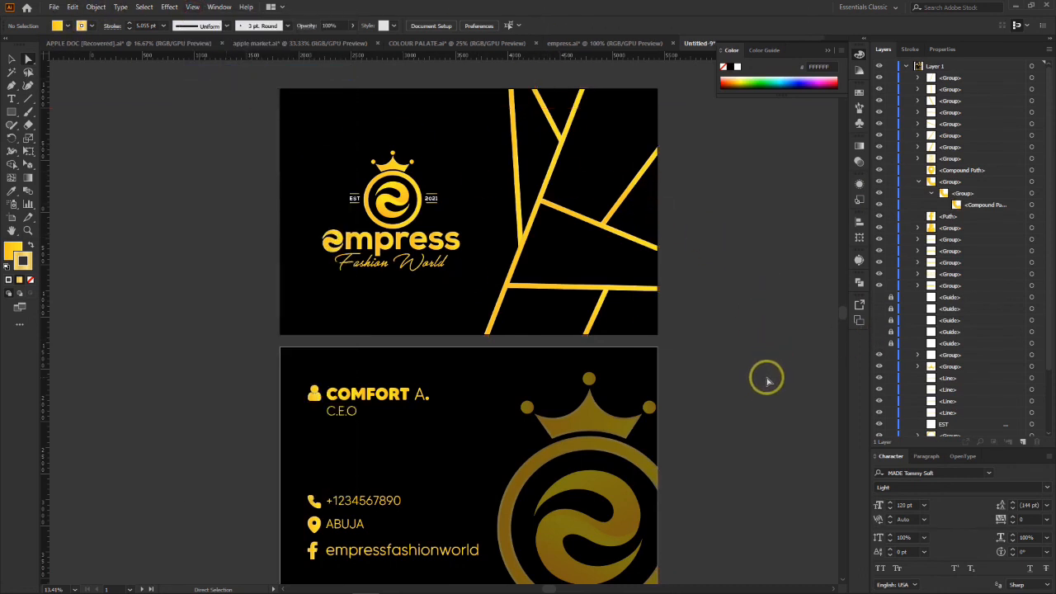
pyautogui.scroll(-2, 757, 382)
pyautogui.scroll(2, 758, 381)
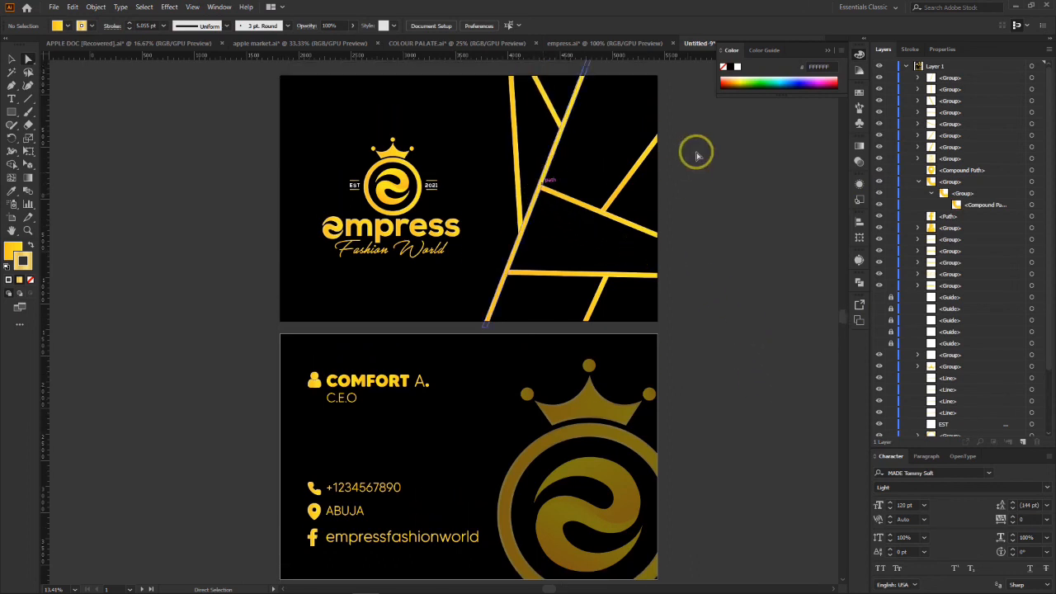
# Step: Try shifting the whole gold line pattern slightly to the right on the first card
pyautogui.moveTo(676, 80); pyautogui.dragTo(493, 314)
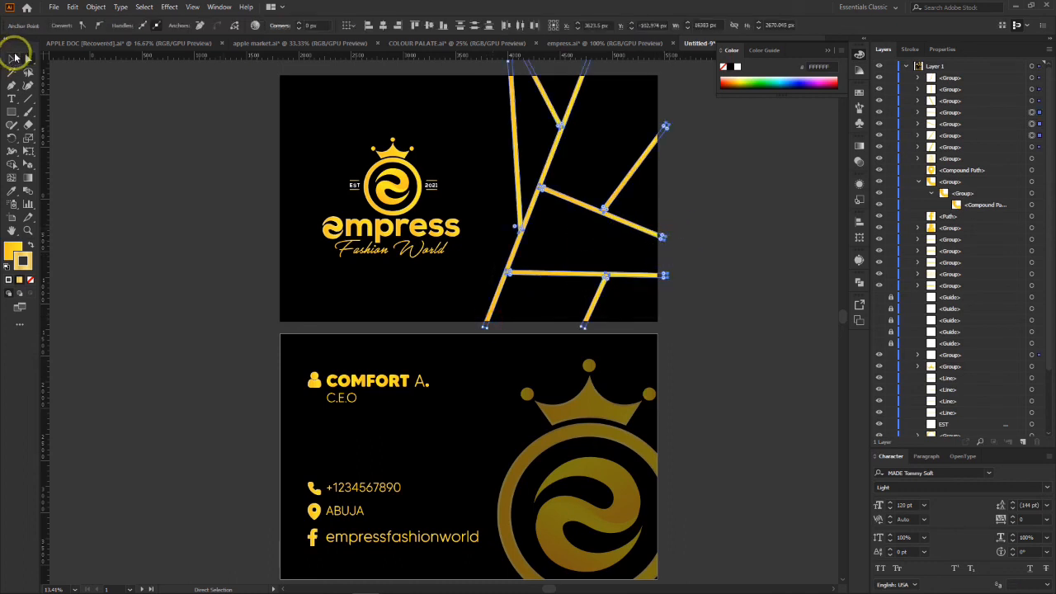
pyautogui.click(15, 56)
pyautogui.click(733, 123)
pyautogui.click(560, 163)
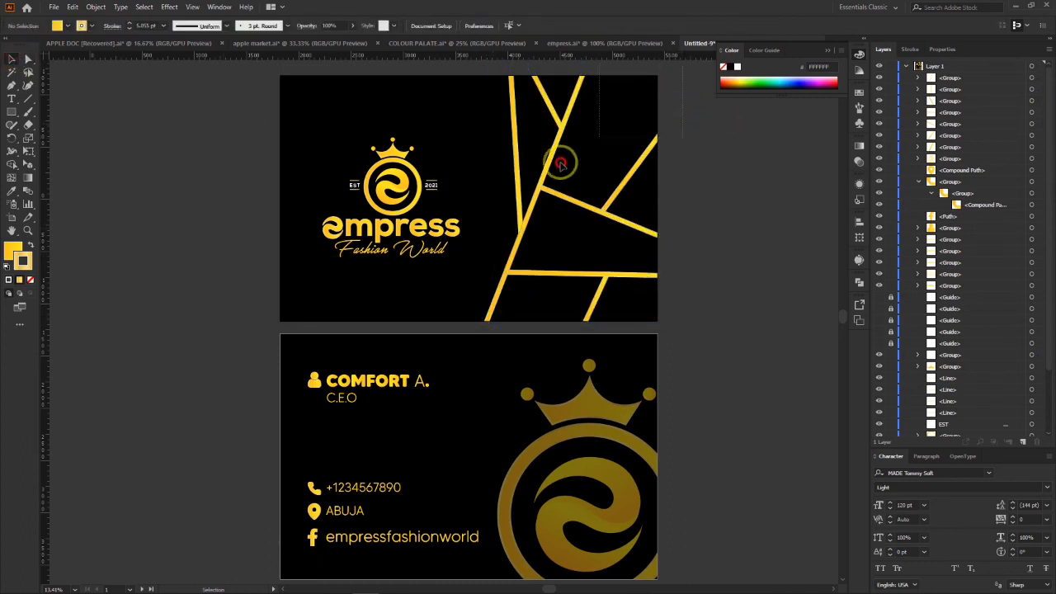
pyautogui.moveTo(561, 164); pyautogui.dragTo(497, 316)
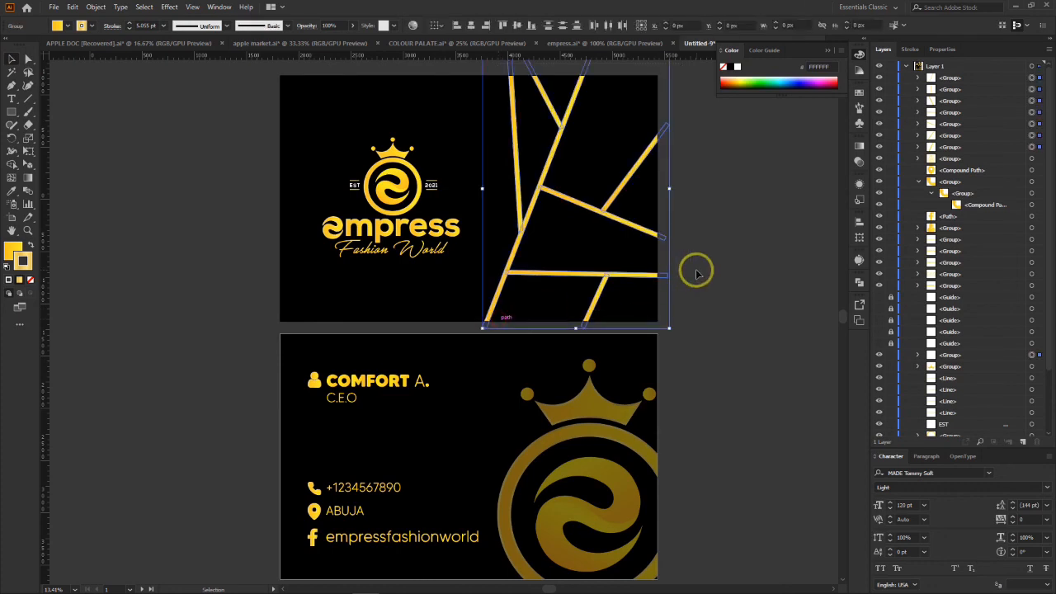
pyautogui.moveTo(549, 170); pyautogui.dragTo(571, 175)
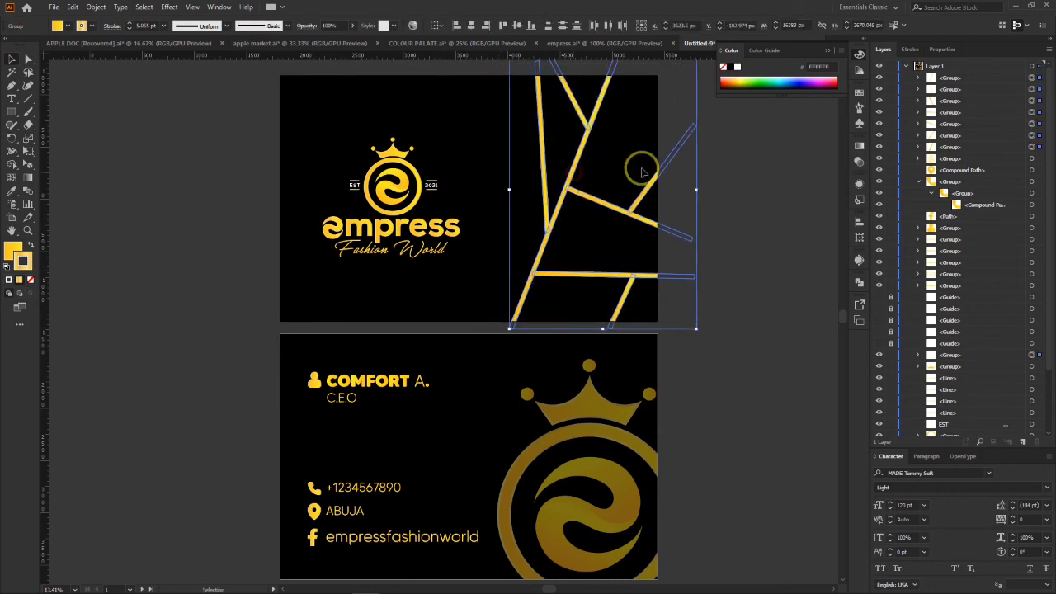
pyautogui.click(773, 222)
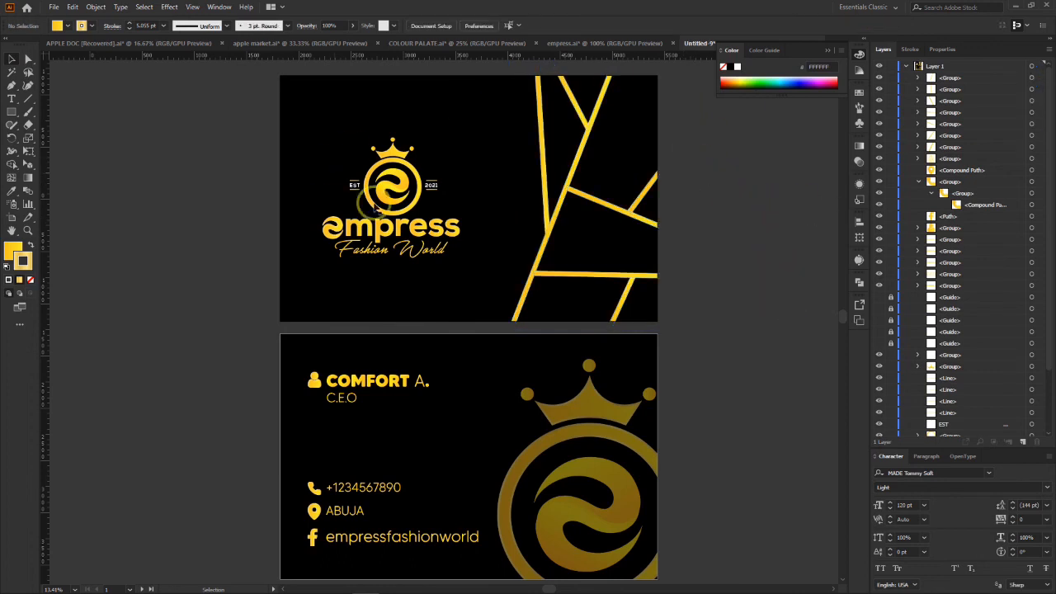
# Step: Return the gold line pattern to its place before the rightward shift
pyautogui.click(575, 189)
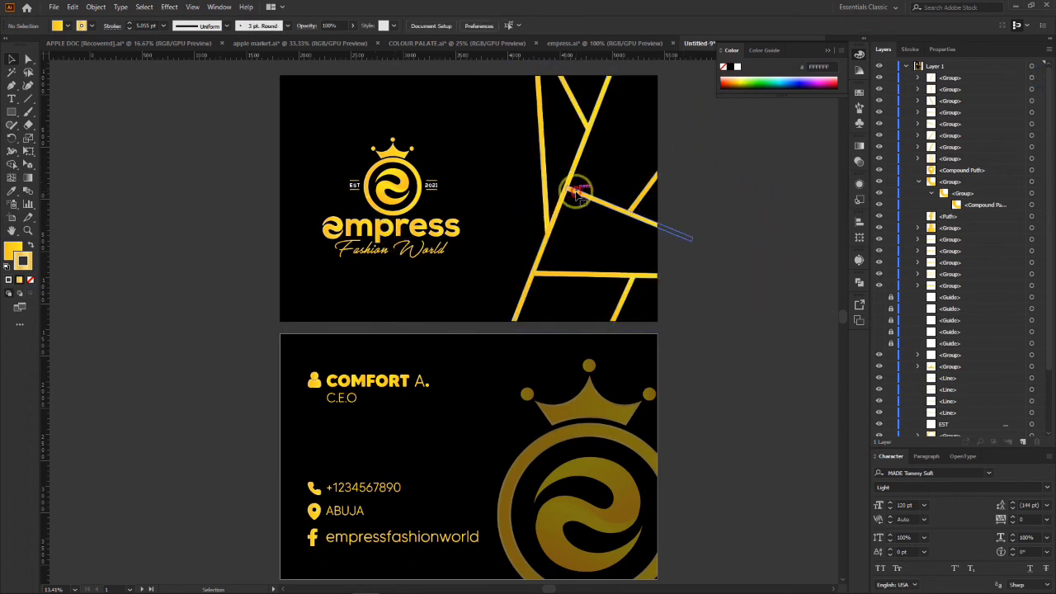
pyautogui.press('a')
pyautogui.press('v')
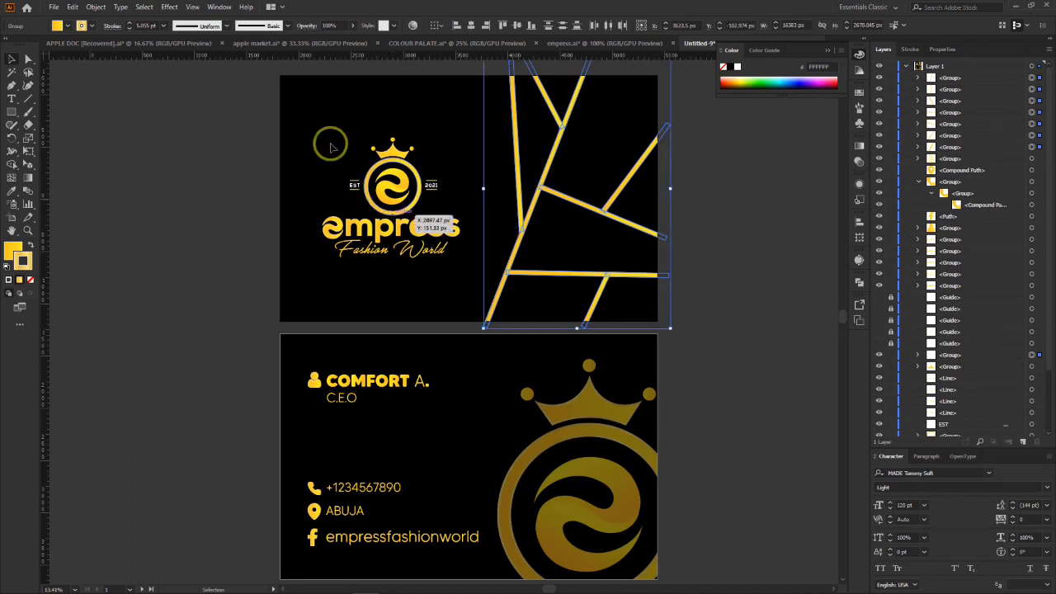
# Step: Select the entire Empress Fashion World logo on the first card and enlarge it proportionally from its upper corner toward the line pattern
pyautogui.moveTo(302, 119); pyautogui.dragTo(472, 278)
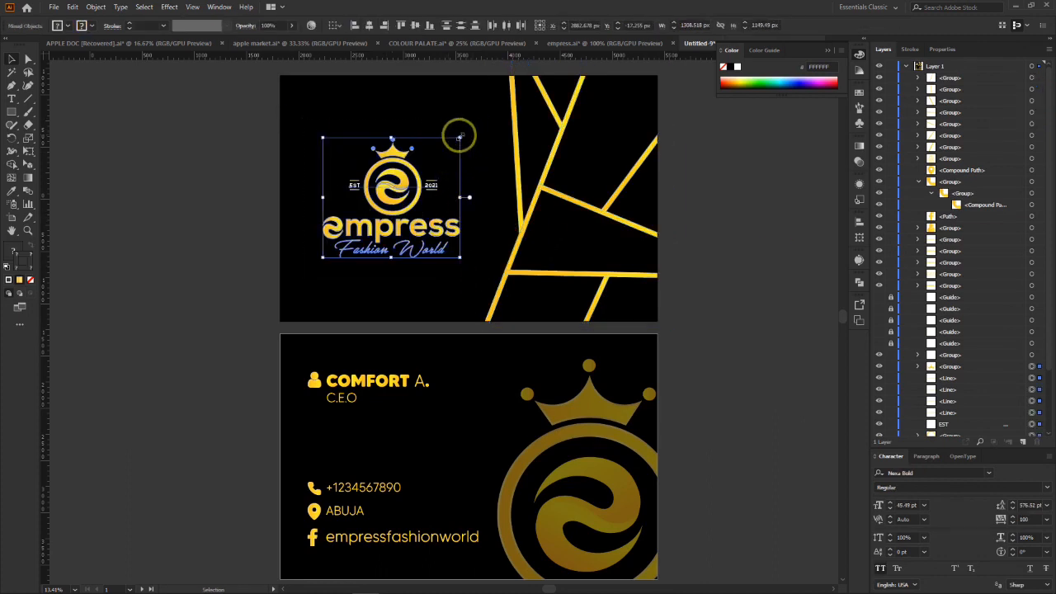
pyautogui.moveTo(459, 137); pyautogui.dragTo(485, 116)
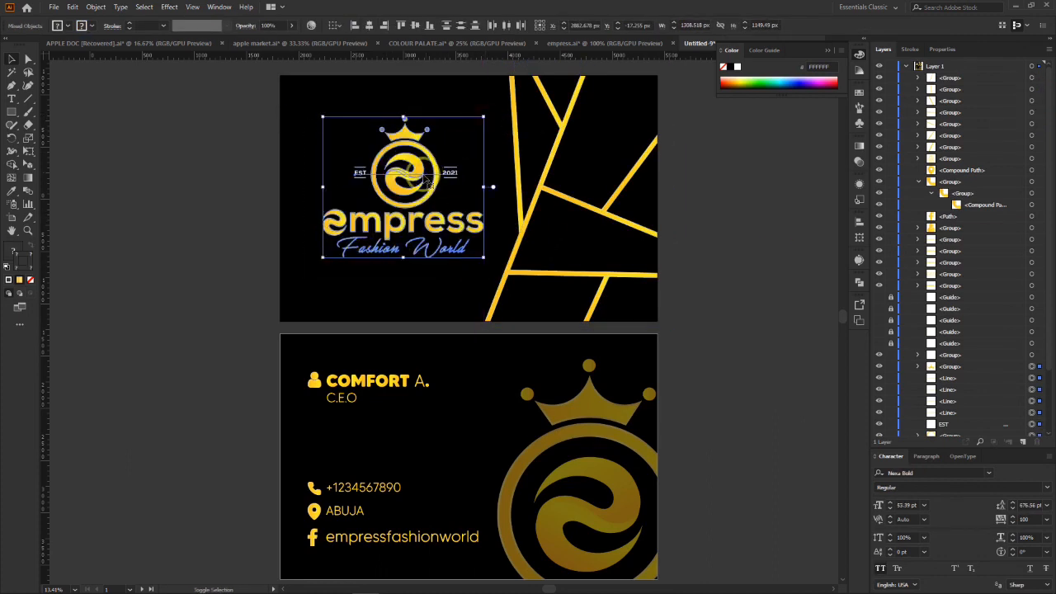
# Step: Move the enlarged Empress Fashion World logo slightly left and down on the first card and deselect it
pyautogui.moveTo(412, 171); pyautogui.dragTo(407, 179)
pyautogui.click(698, 146)
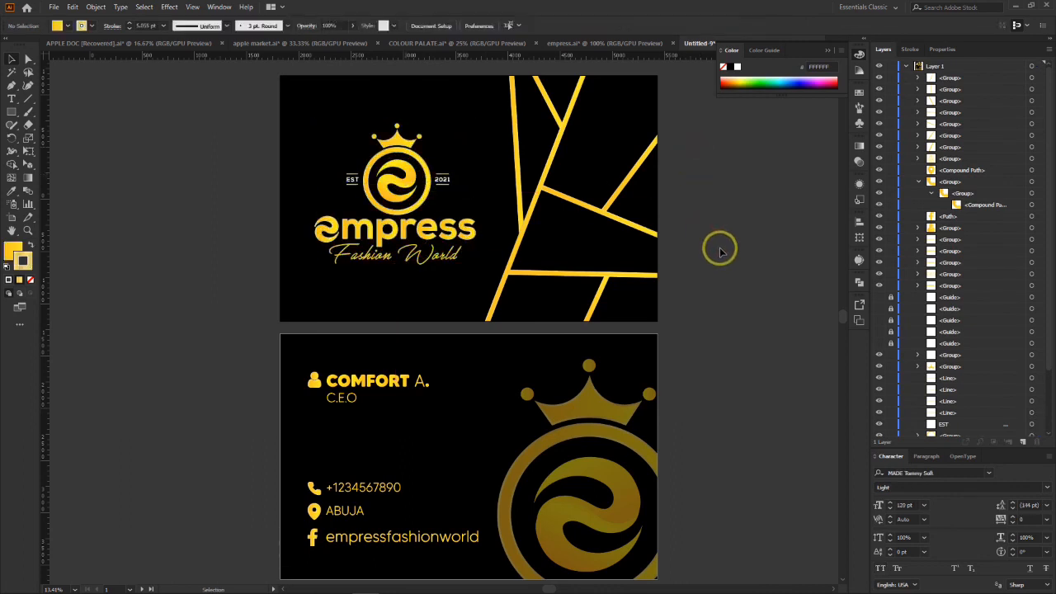
pyautogui.scroll(3, 697, 350)
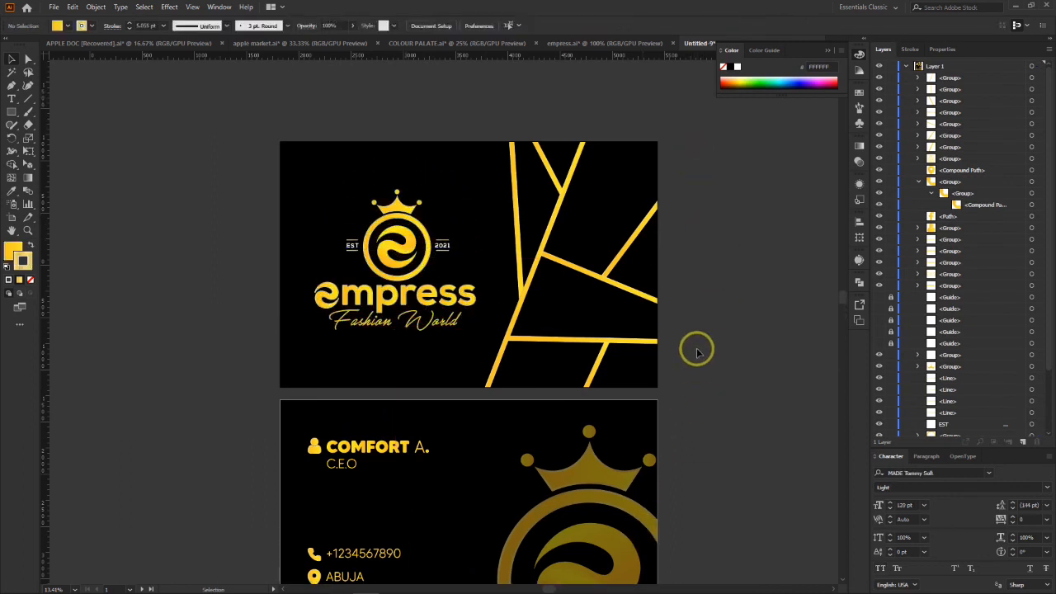
pyautogui.scroll(-3, 696, 350)
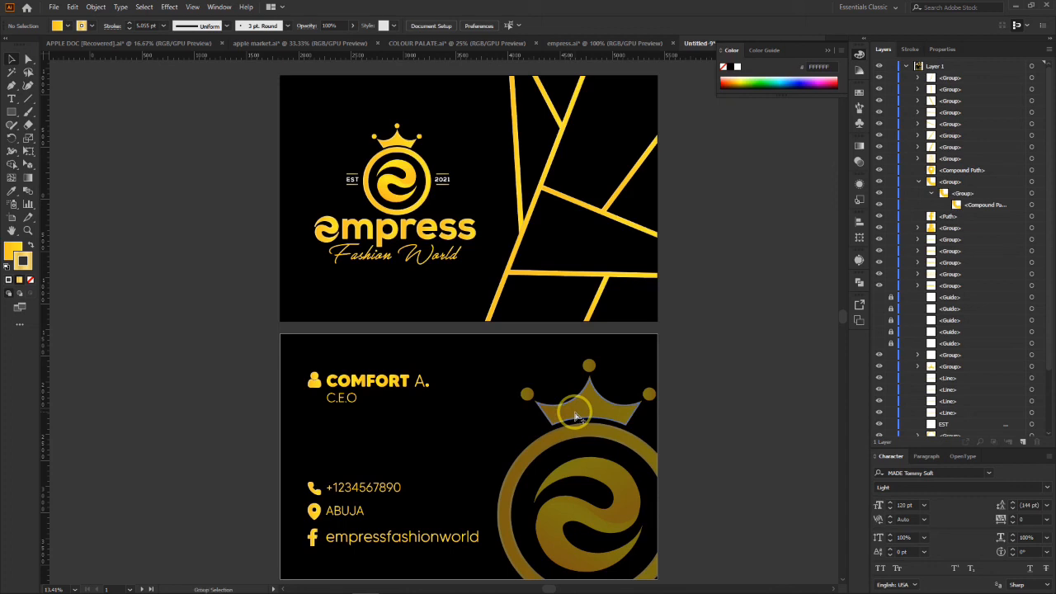
# Step: Save a copy of the document to the Desktop in Adobe PDF format, named "busines card"
pyautogui.hotkey('ctrl', 'alt', 's')
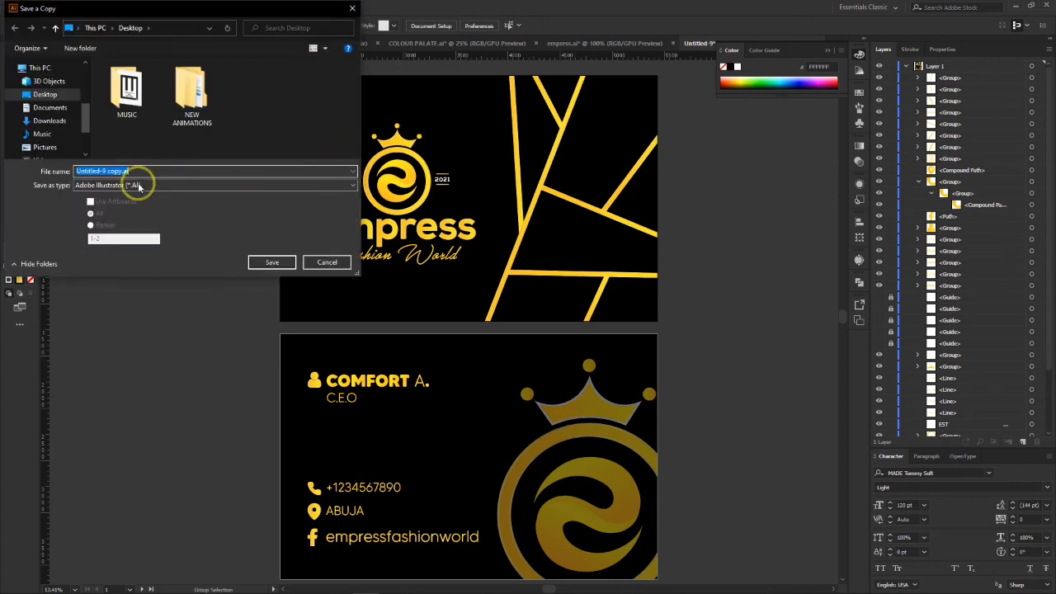
pyautogui.click(138, 185)
pyautogui.click(128, 204)
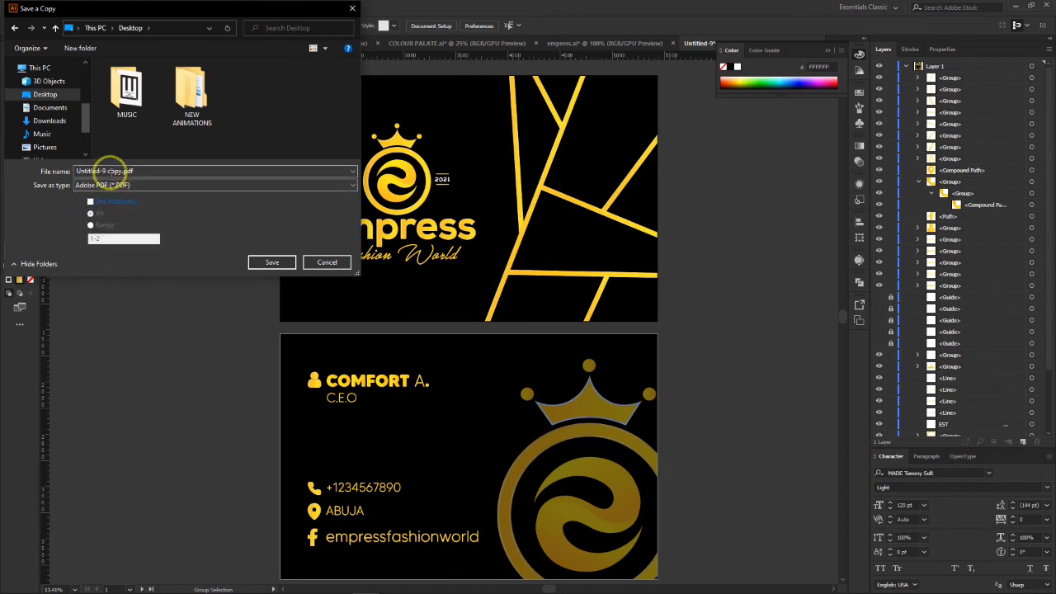
pyautogui.click(116, 171)
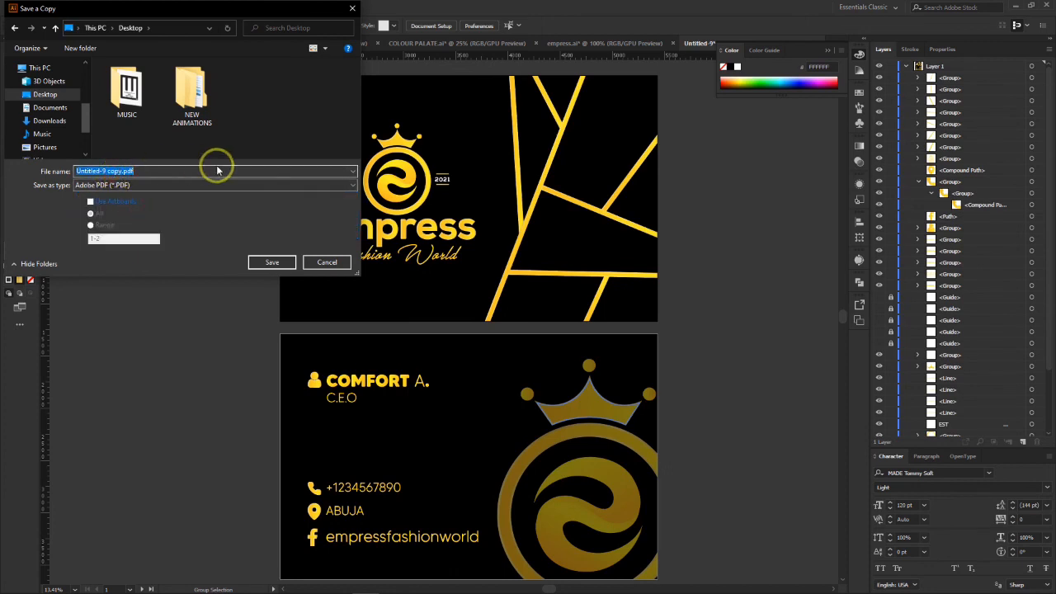
pyautogui.write('busines card')
pyautogui.click(62, 94)
pyautogui.click(278, 262)
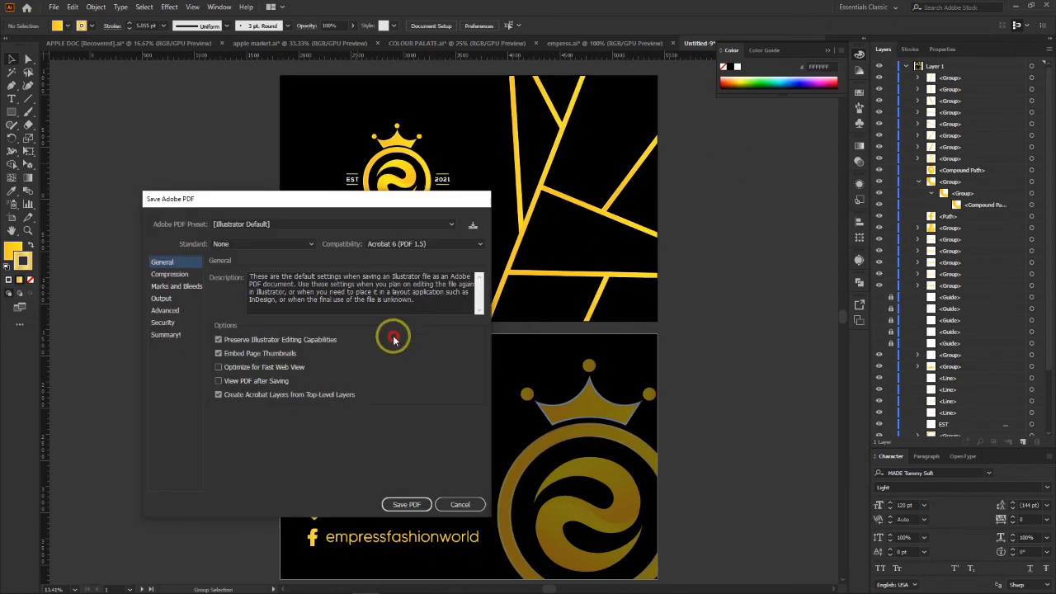
# Step: Enable Optimize for Fast Web View in the PDF options and save the PDF
pyautogui.click(400, 505)
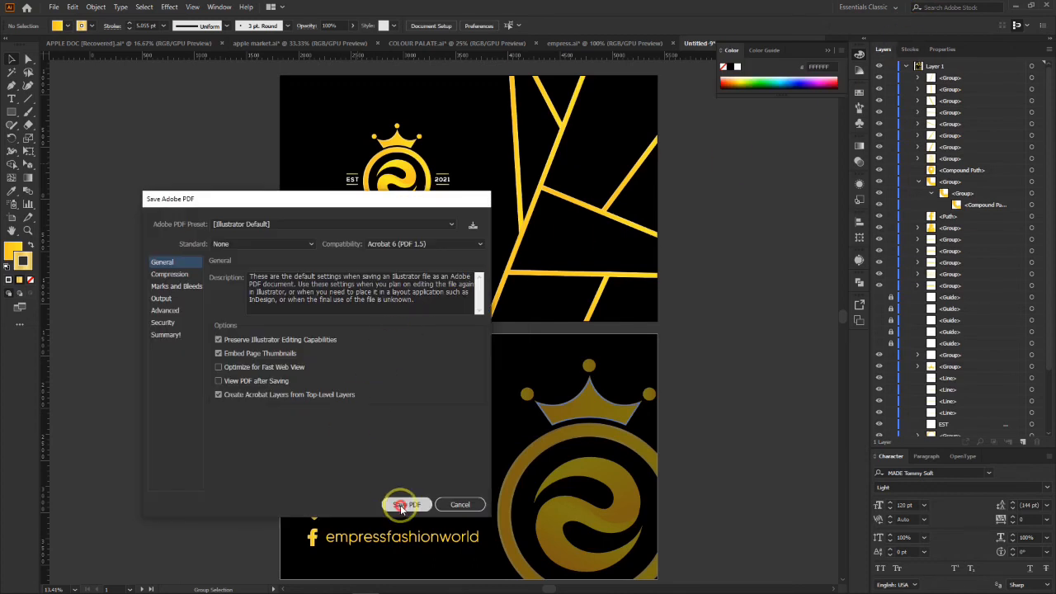
pyautogui.click(219, 368)
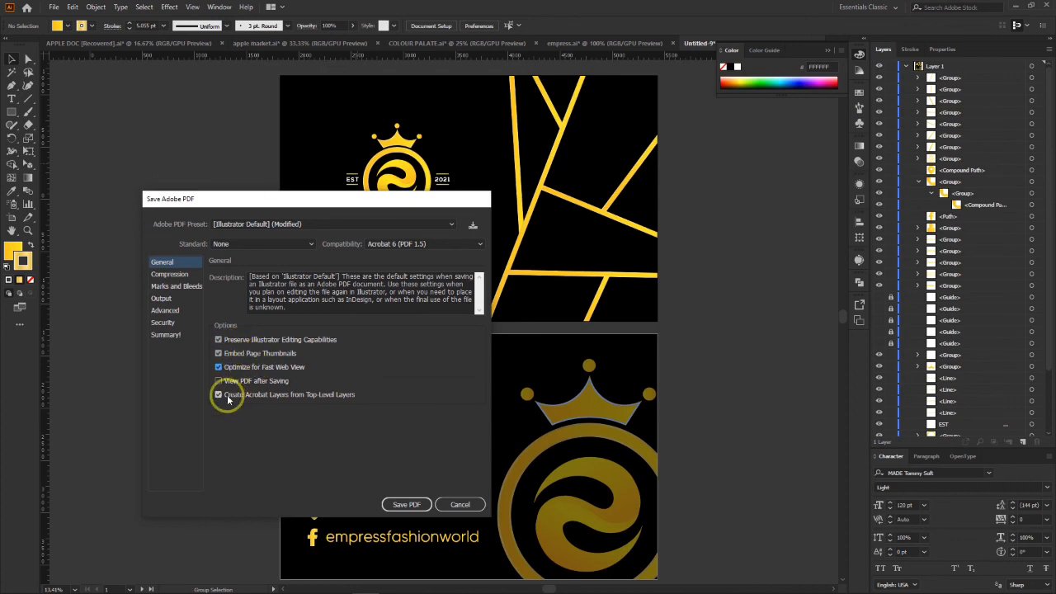
pyautogui.click(406, 504)
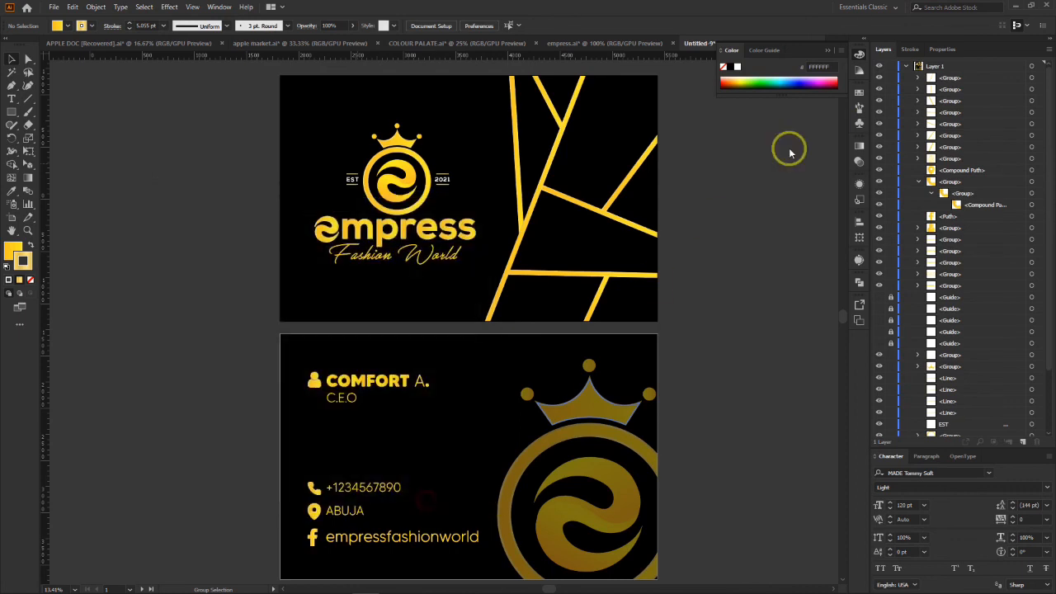
# Step: Open busines card.pdf from the desktop to review both card sides, and switch back to Illustrator
pyautogui.click(1020, 8)
pyautogui.click(18, 301)
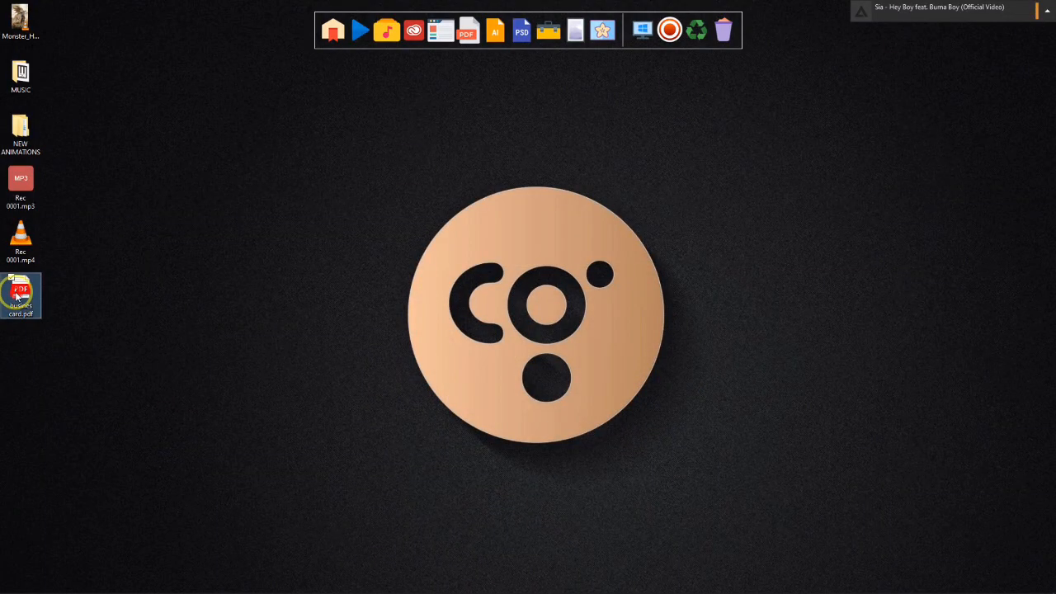
pyautogui.click(40, 413)
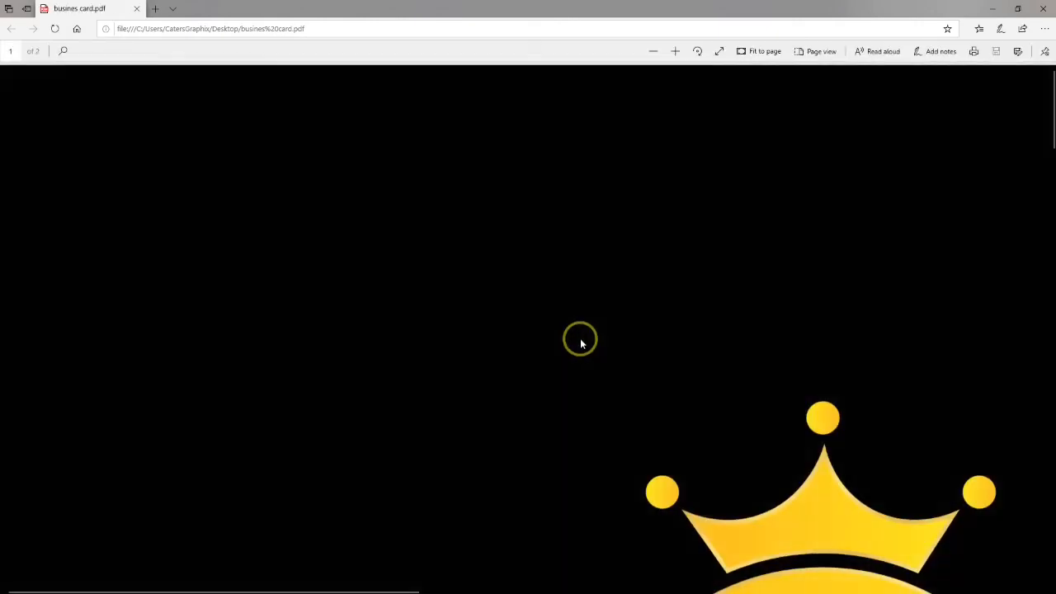
pyautogui.scroll(-5, 704, 364)
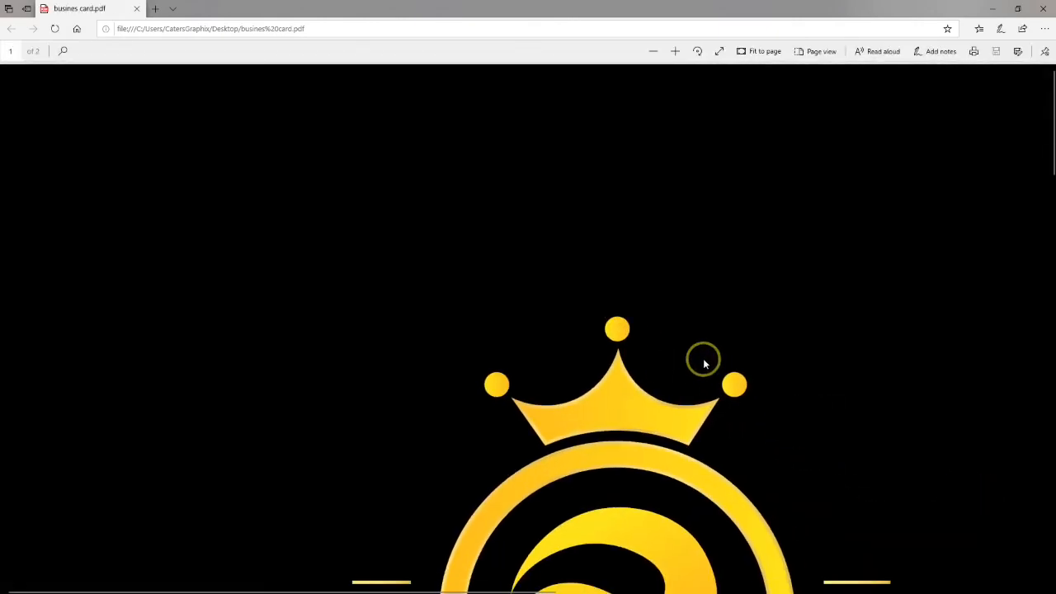
pyautogui.scroll(-5, 703, 364)
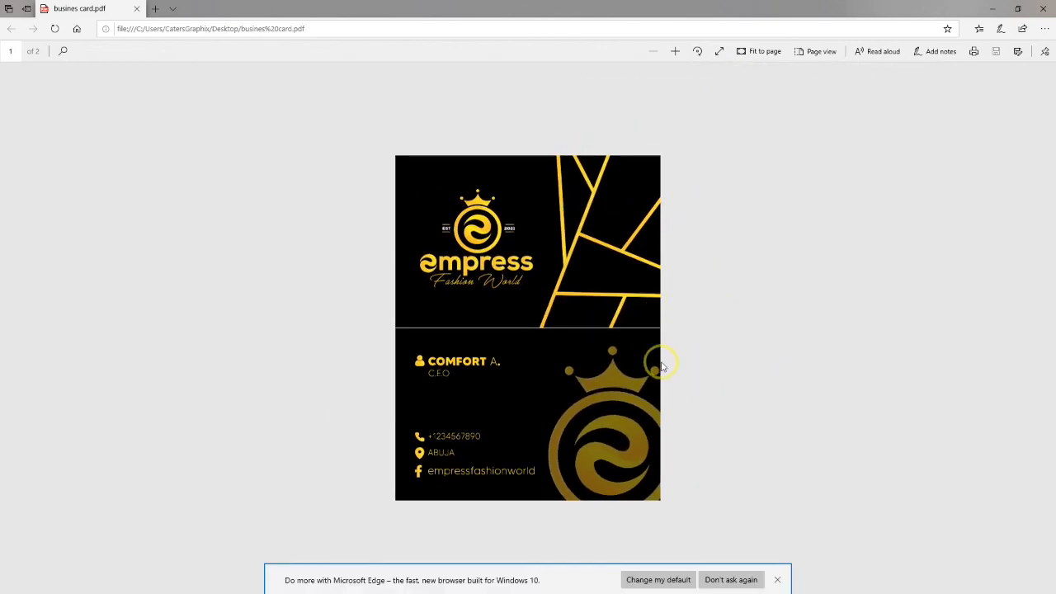
pyautogui.click(986, 5)
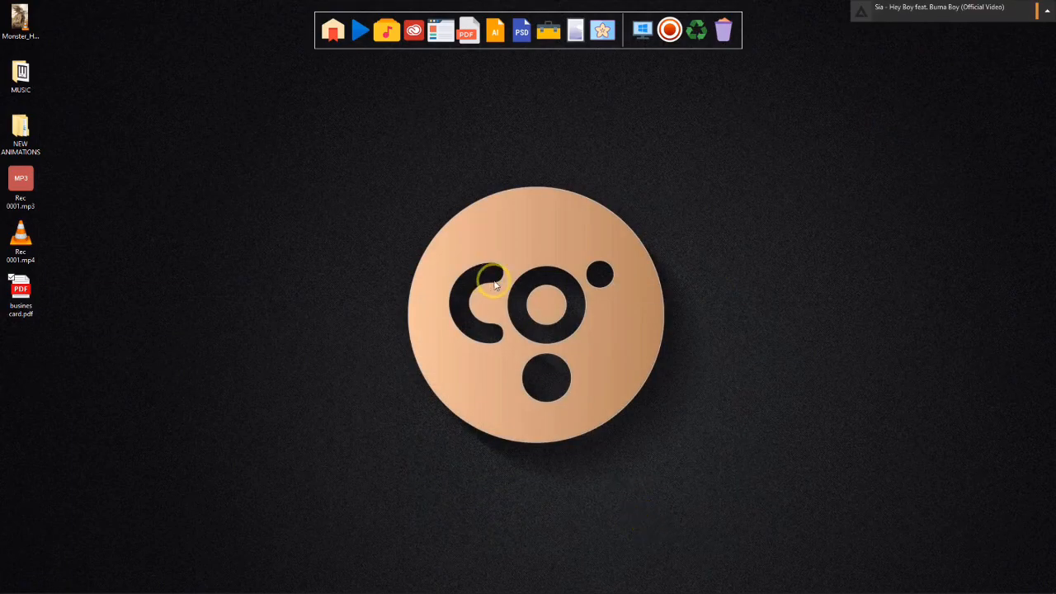
pyautogui.click(363, 582)
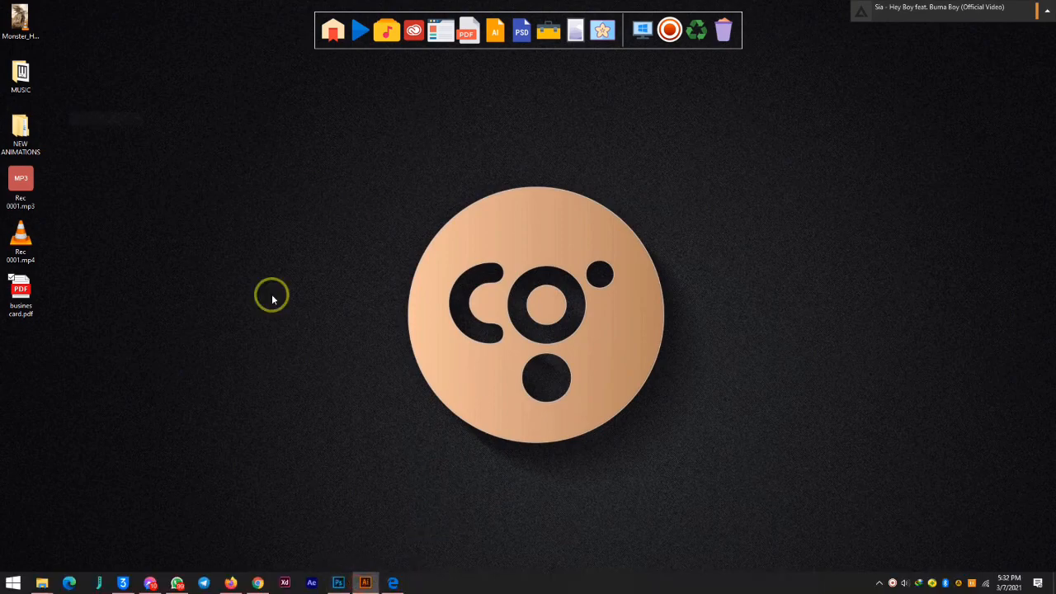